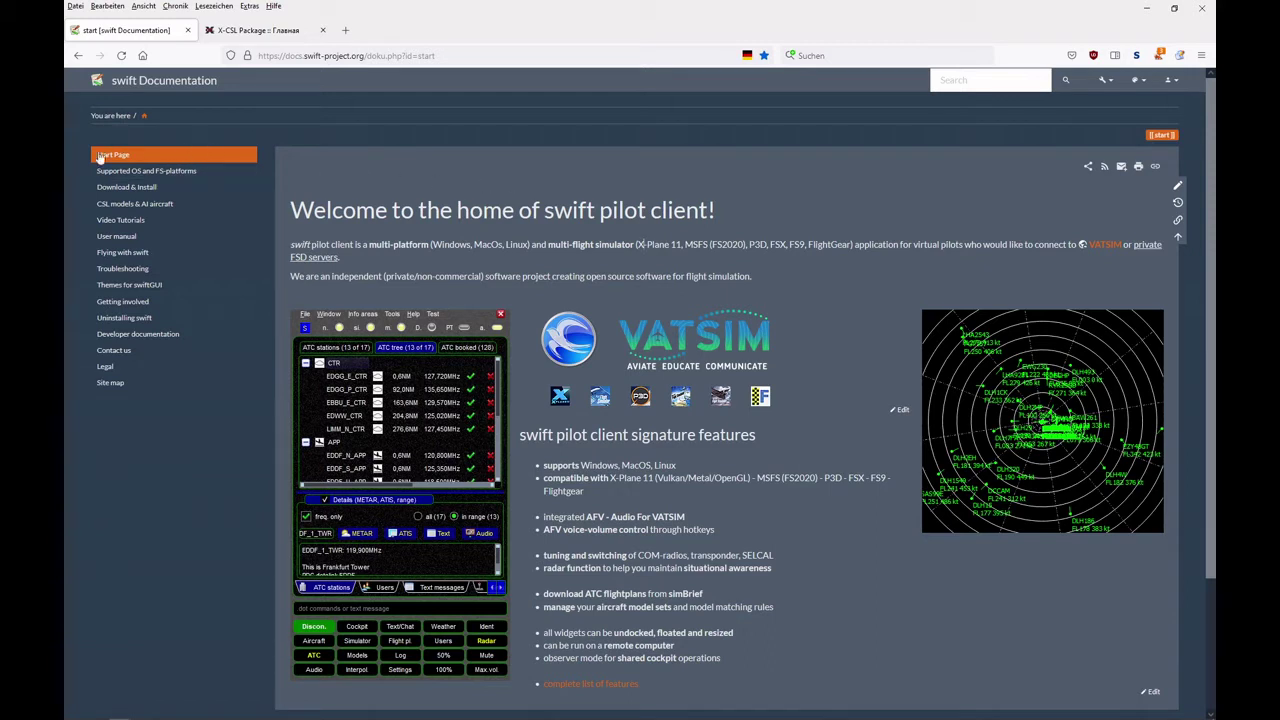
- Open the X-Plane 11 CSL models page from the 'CSL models & AI aircraft' section
click(199, 208)
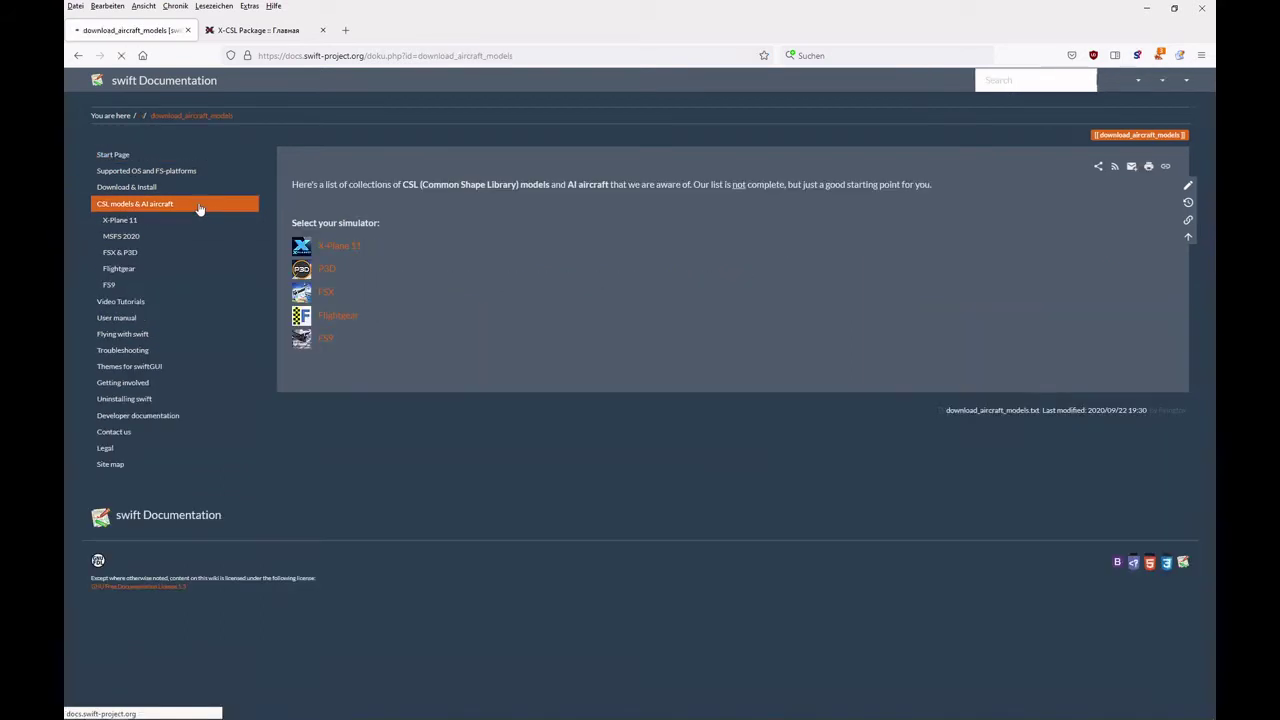
click(343, 248)
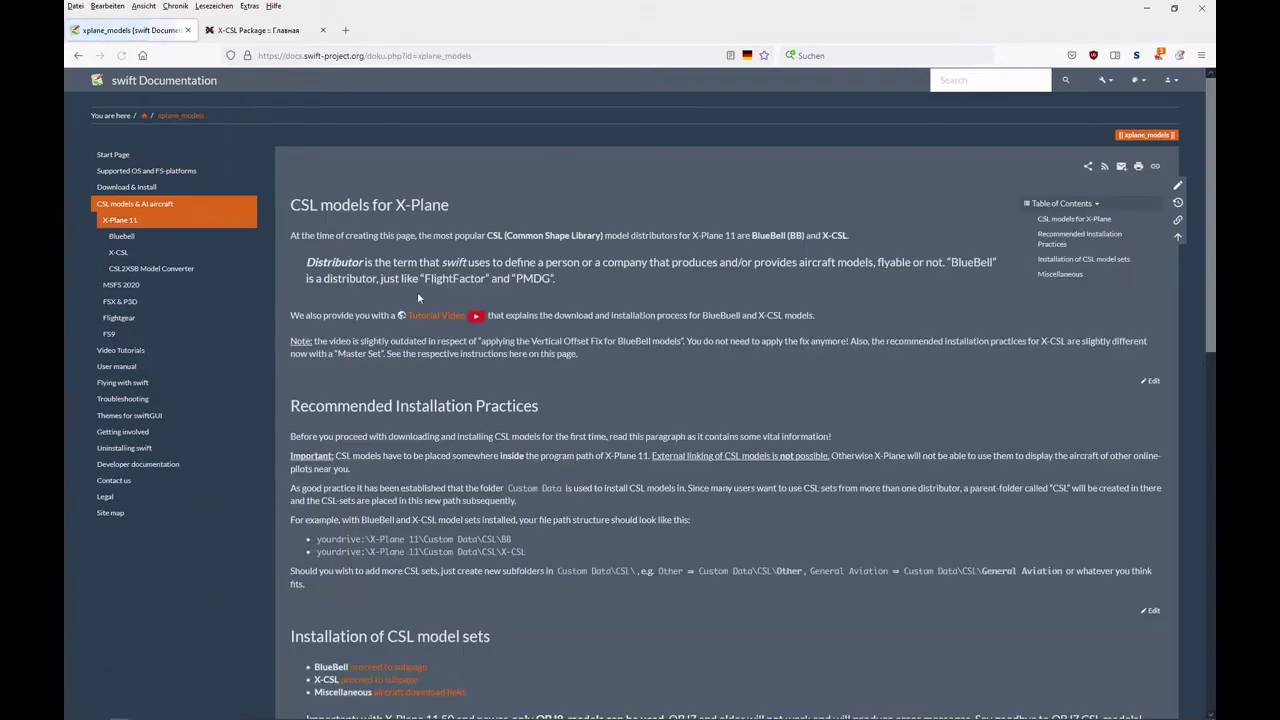
scroll(685, 382, down, 4)
scroll(676, 368, up, 4)
- Scroll past Recommended Installation Practices and open the X-CSL installation instructions subpage
drag(293, 410, 543, 418)
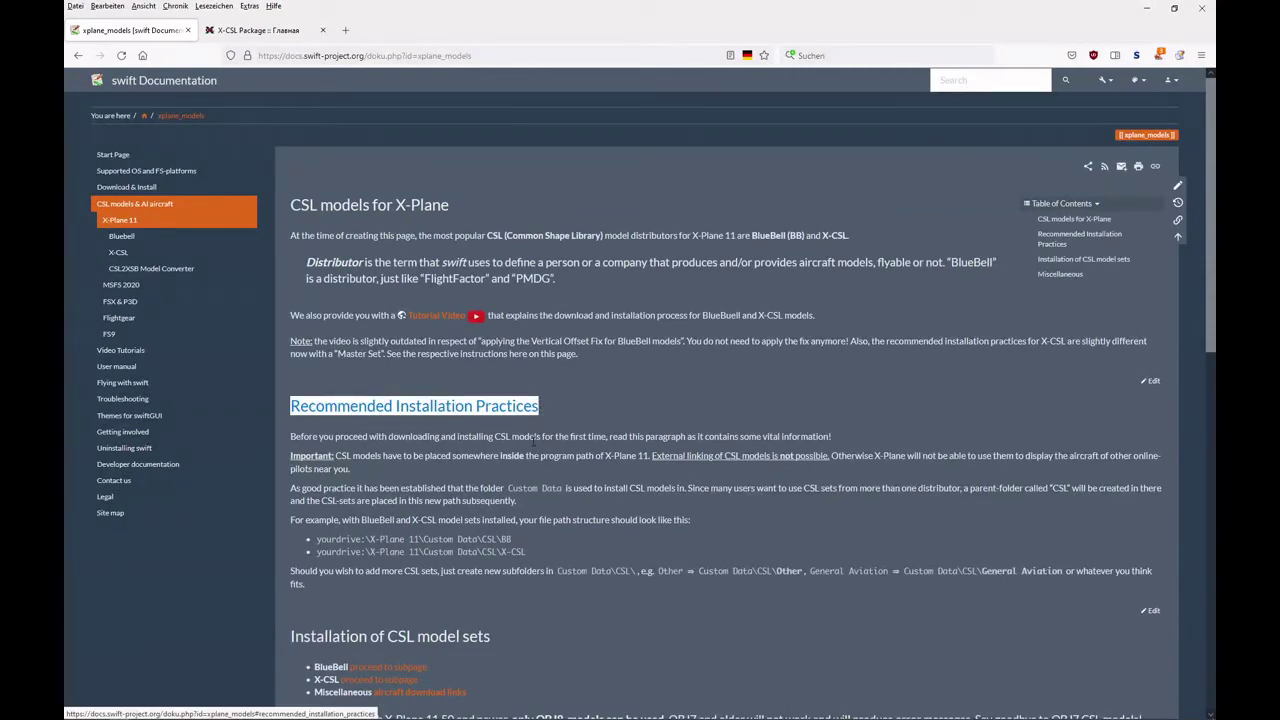
click(535, 437)
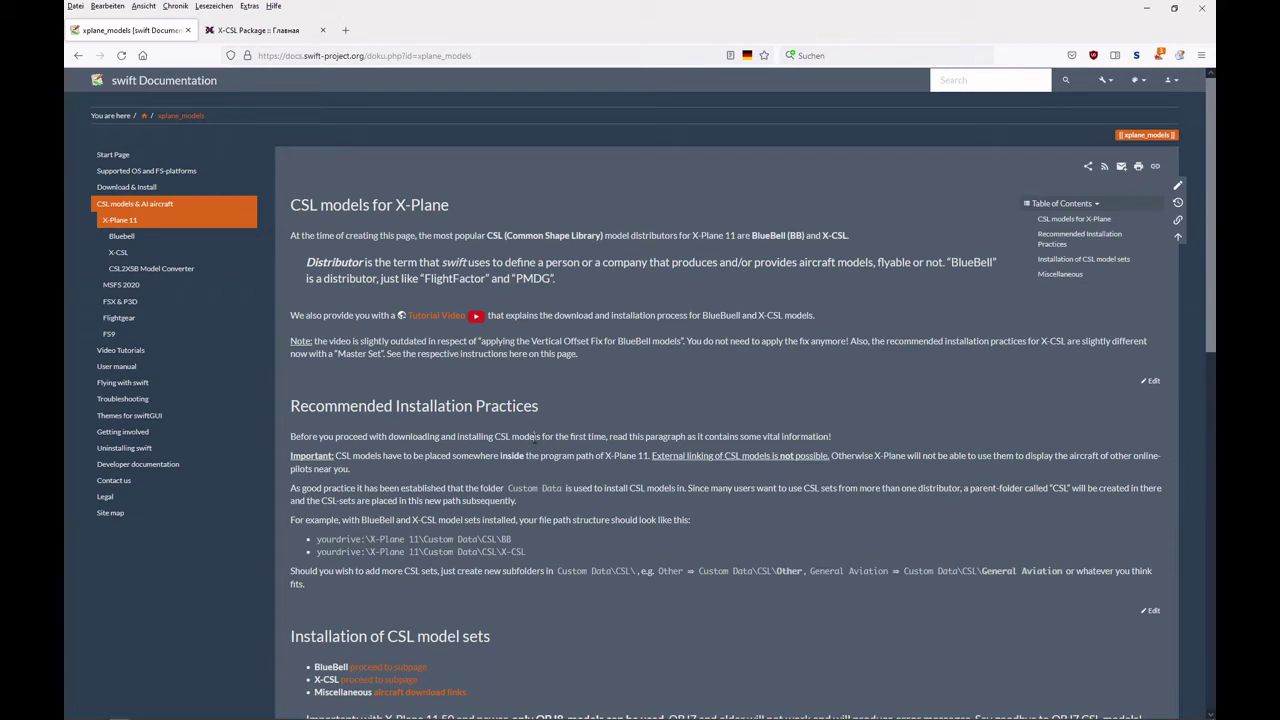
scroll(535, 437, down, 3)
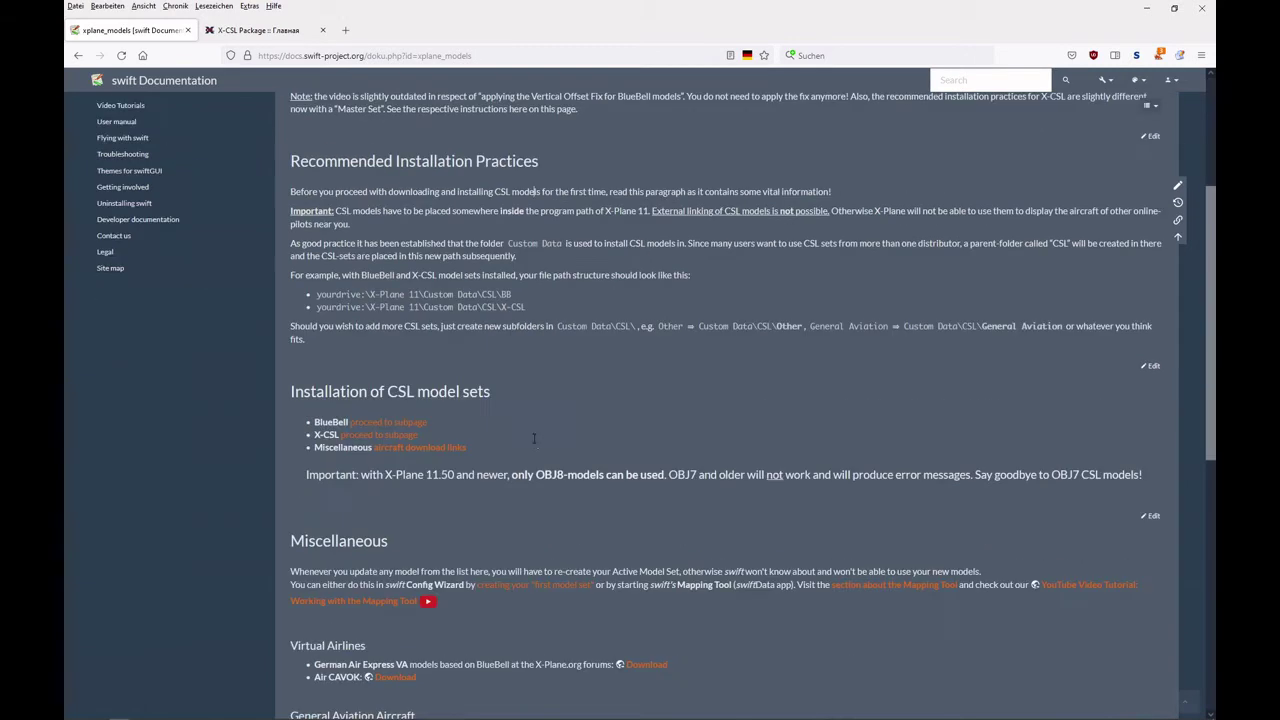
click(385, 437)
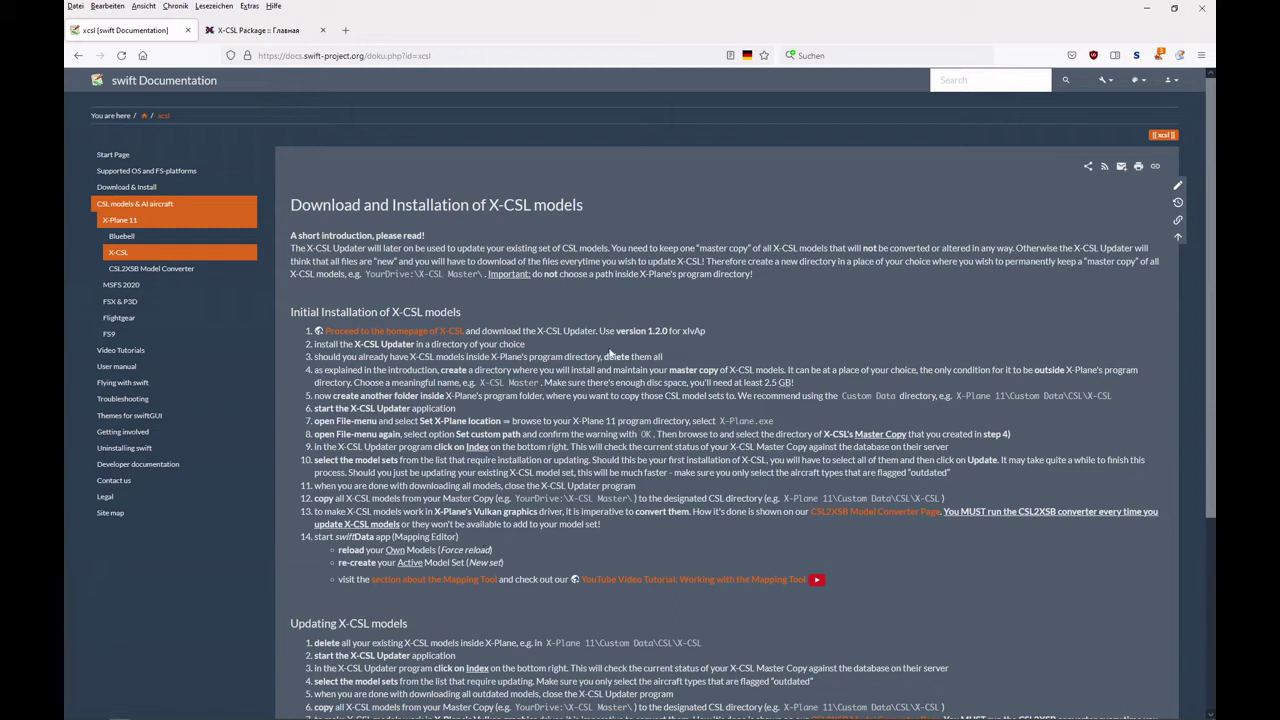
- Skim the X-CSL installation instructions, then switch to the X-CSL Package website
scroll(608, 381, down, 5)
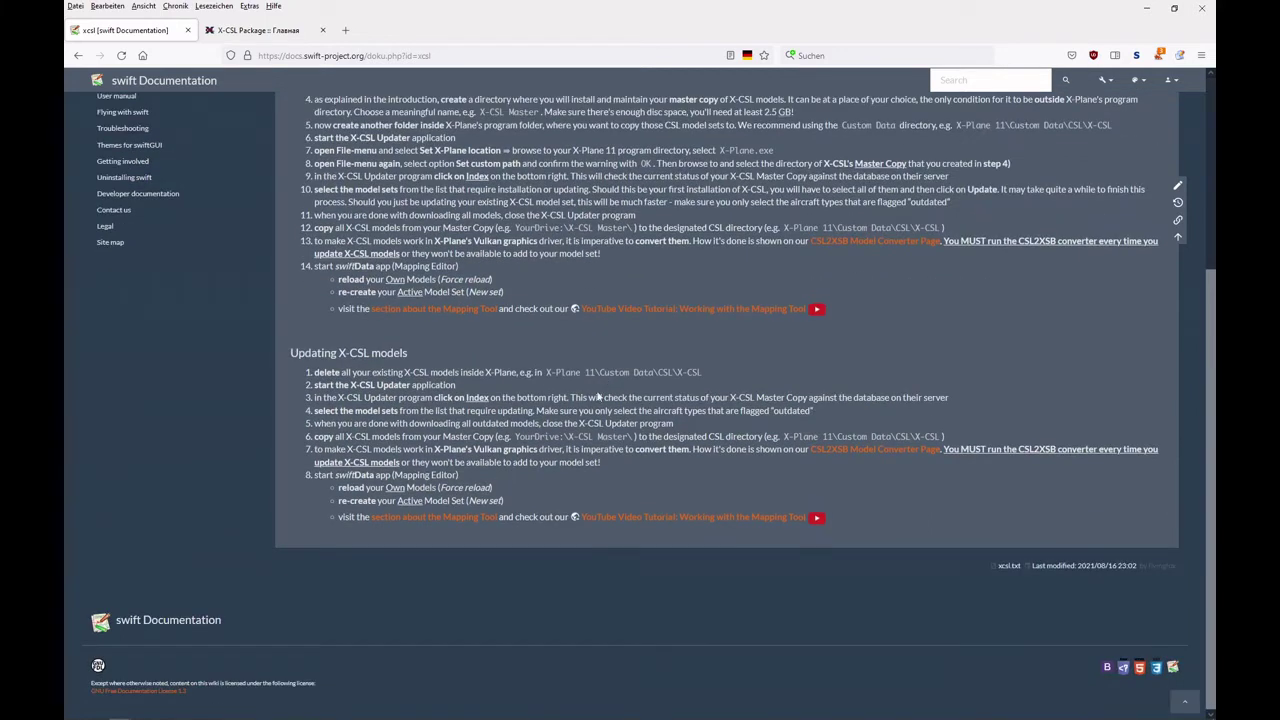
scroll(608, 388, up, 5)
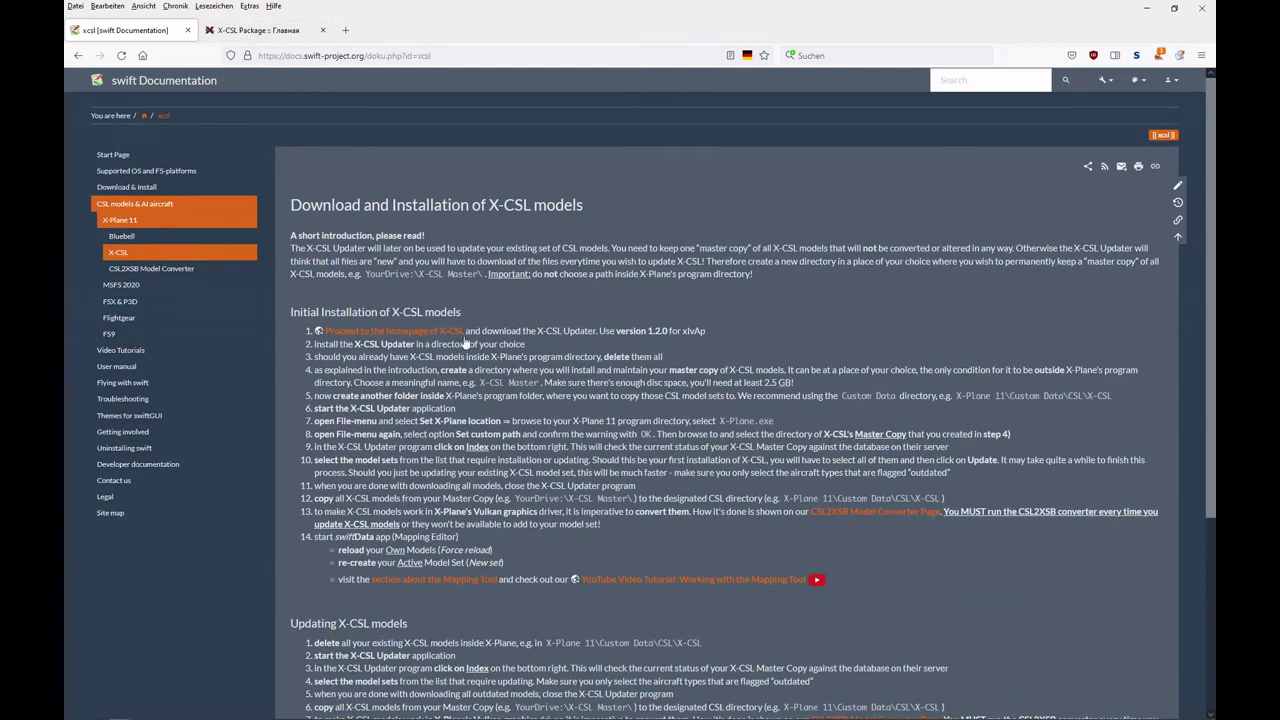
click(265, 32)
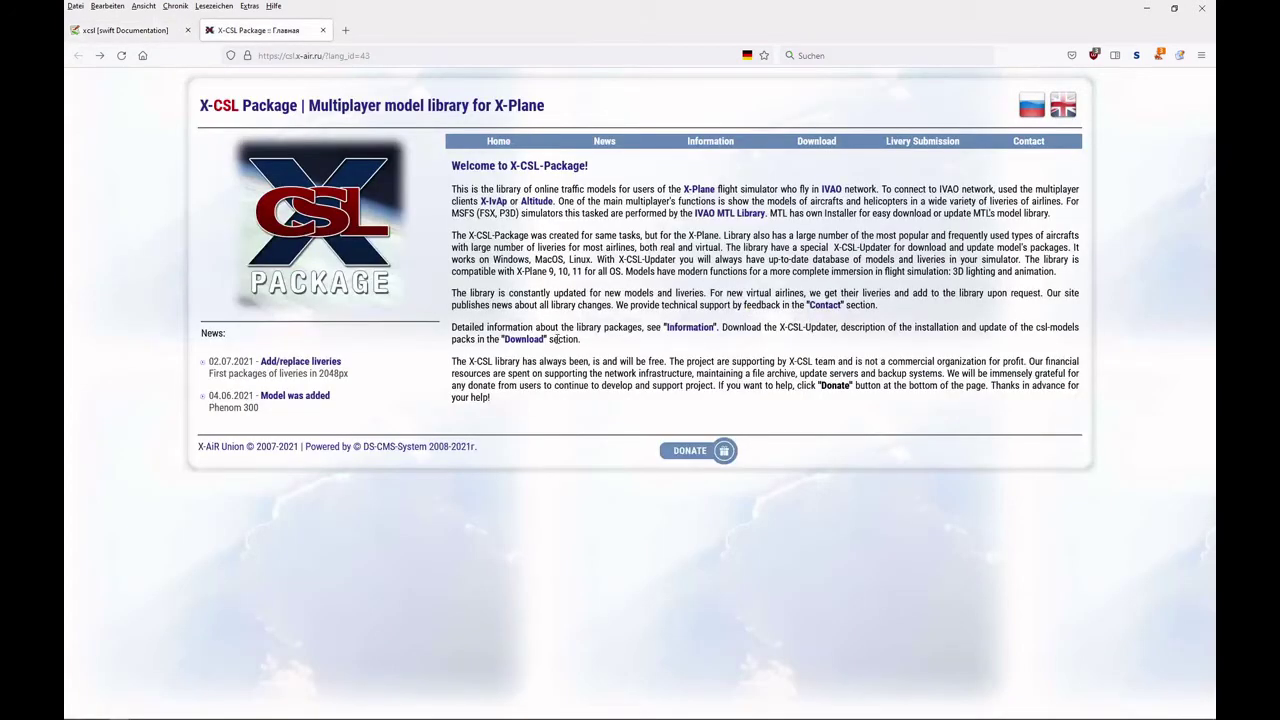
- Open the X-CSL Package downloads page listing X-CSL-Updater v.1.3.1 and v.1.2.0
click(818, 142)
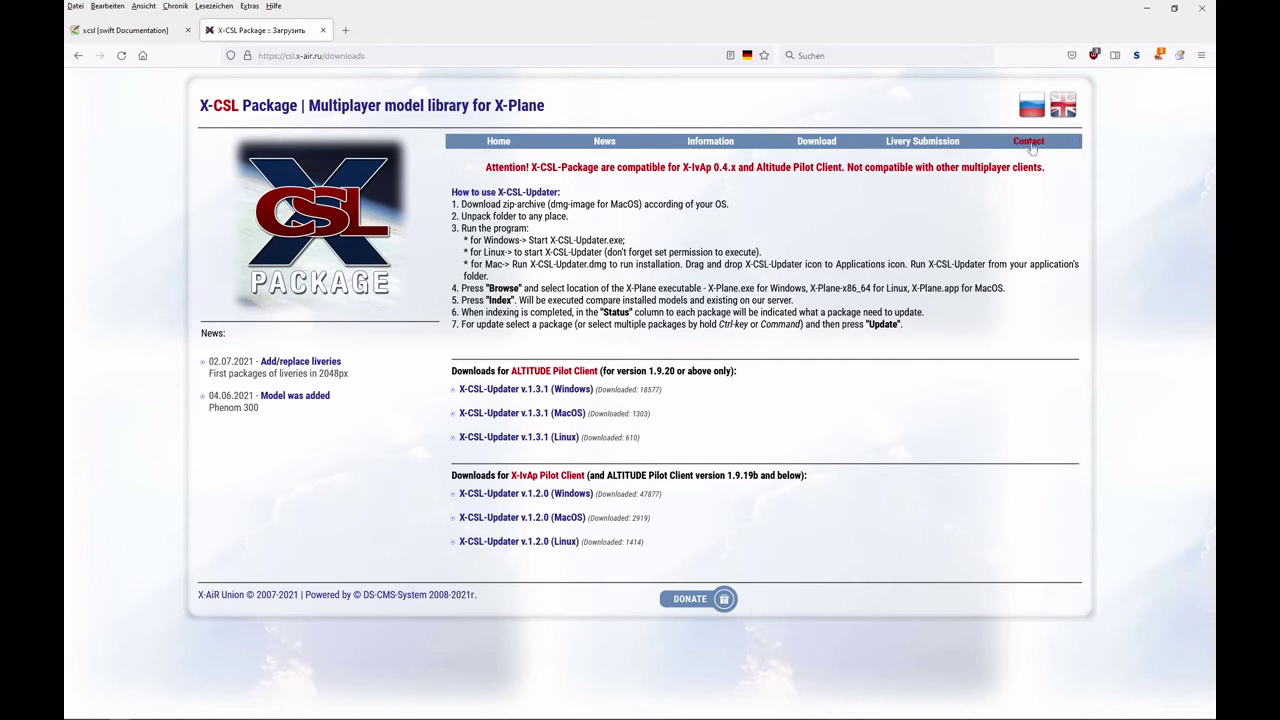
key(alt+Tab)
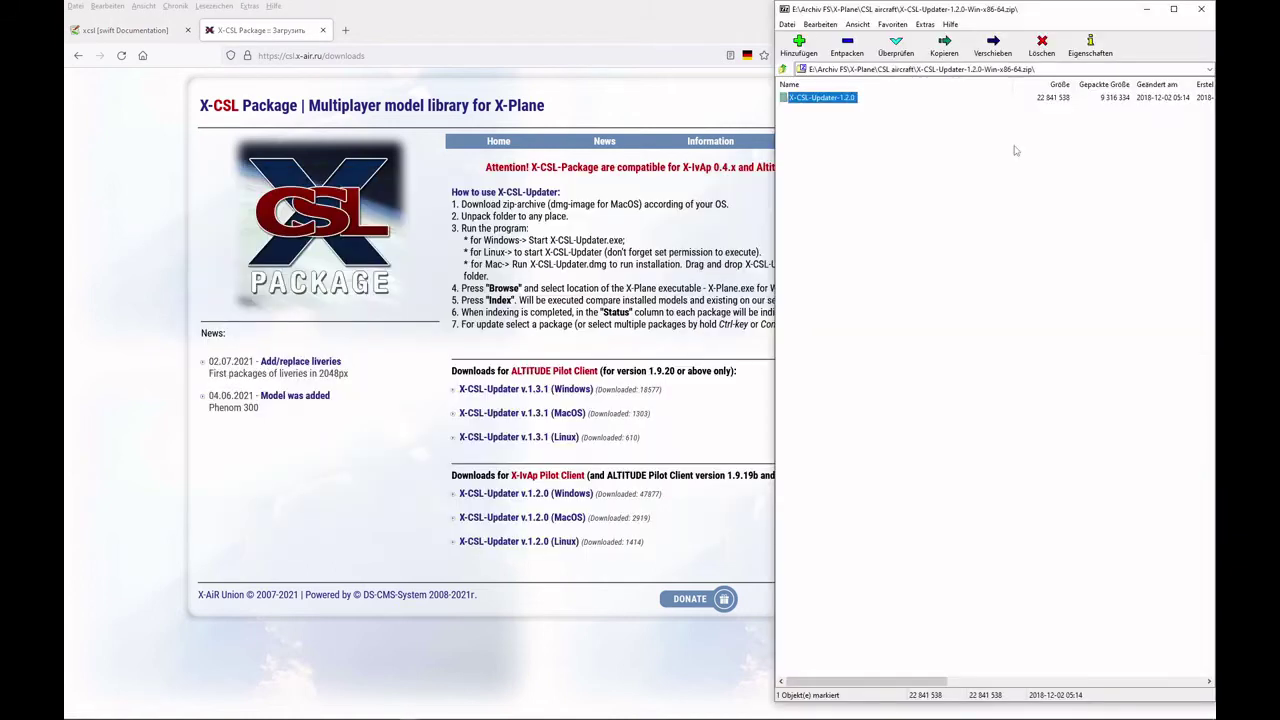
- Extract X-CSL-Updater-1.2.0 from the 7-Zip archive into D:\FS-Online and open the folder
click(925, 181)
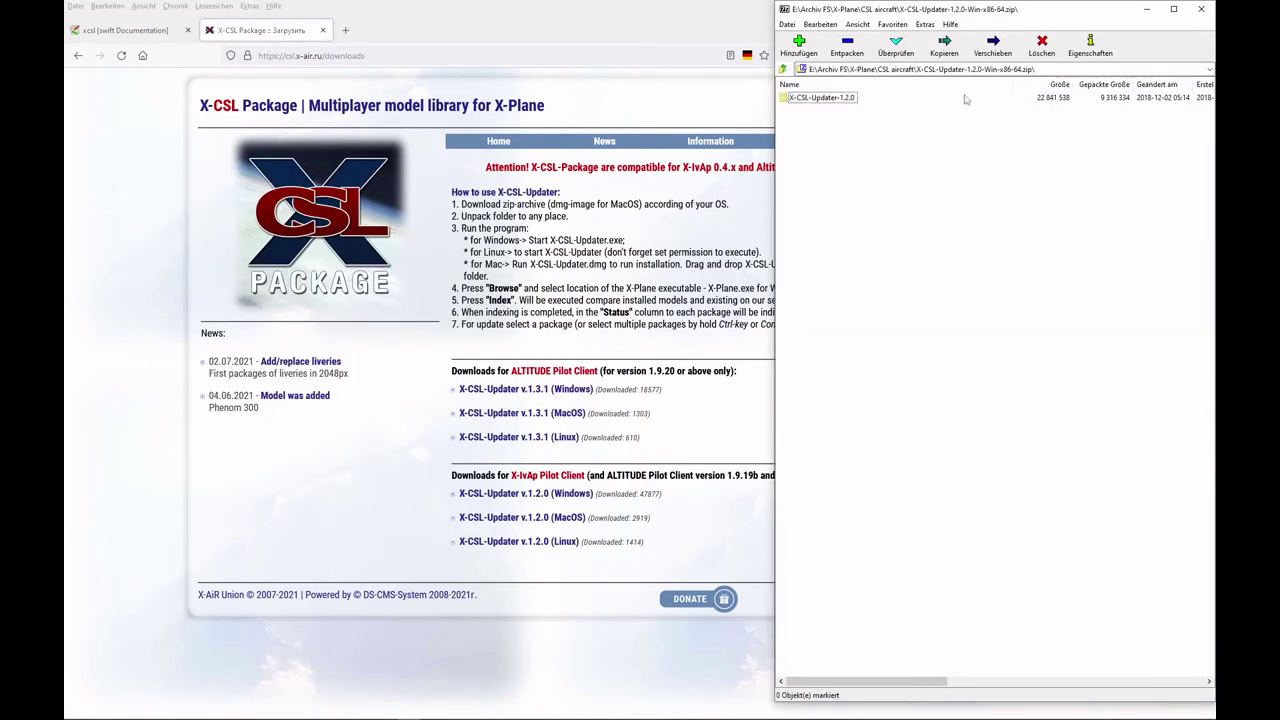
click(816, 100)
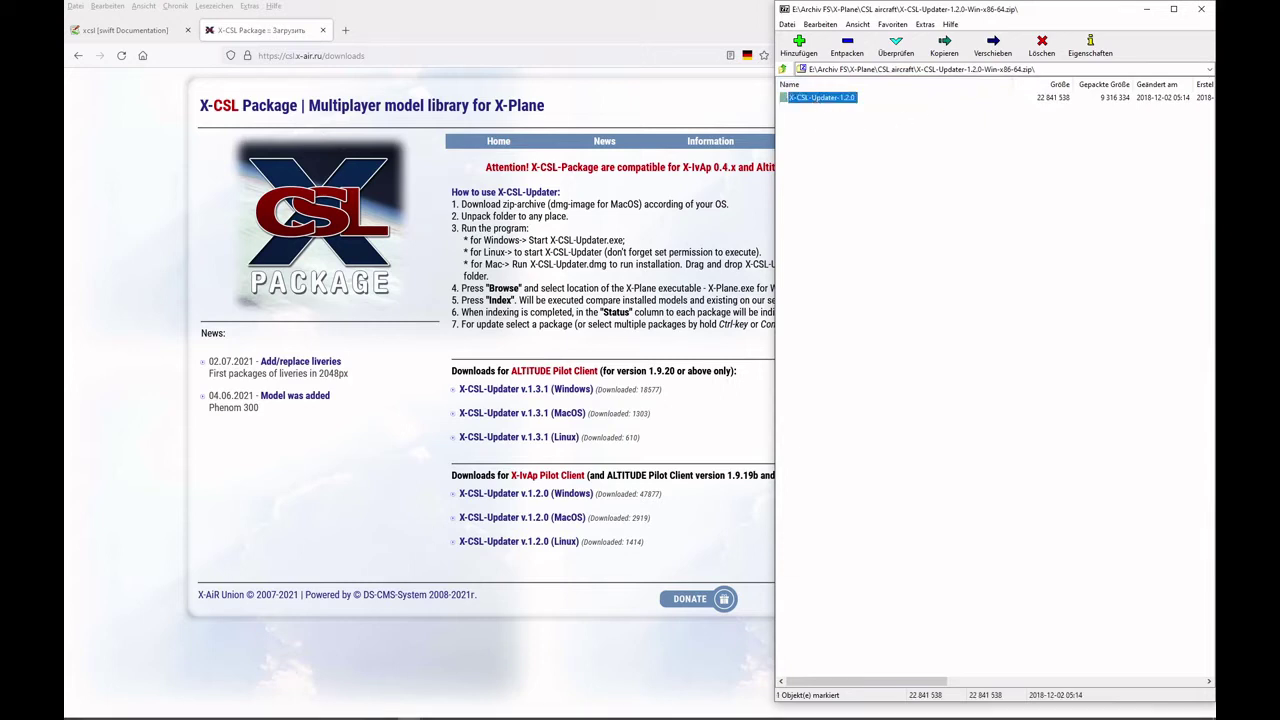
click(343, 711)
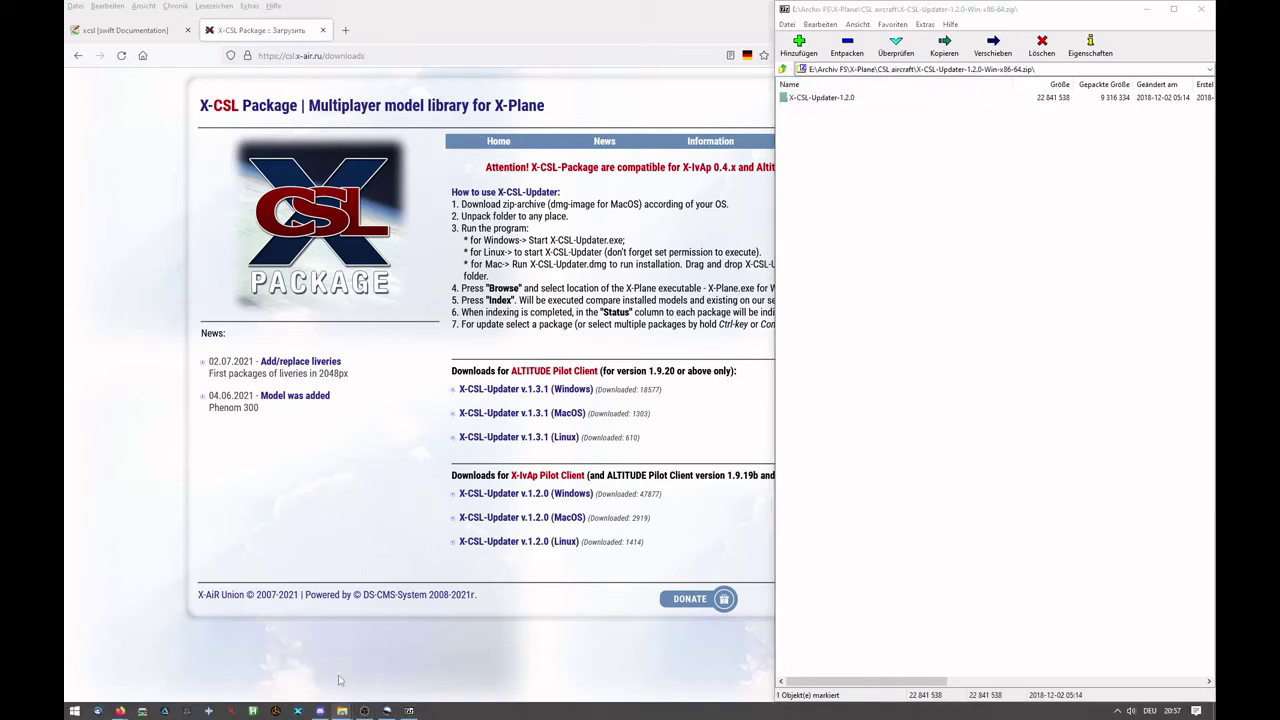
click(320, 682)
click(816, 100)
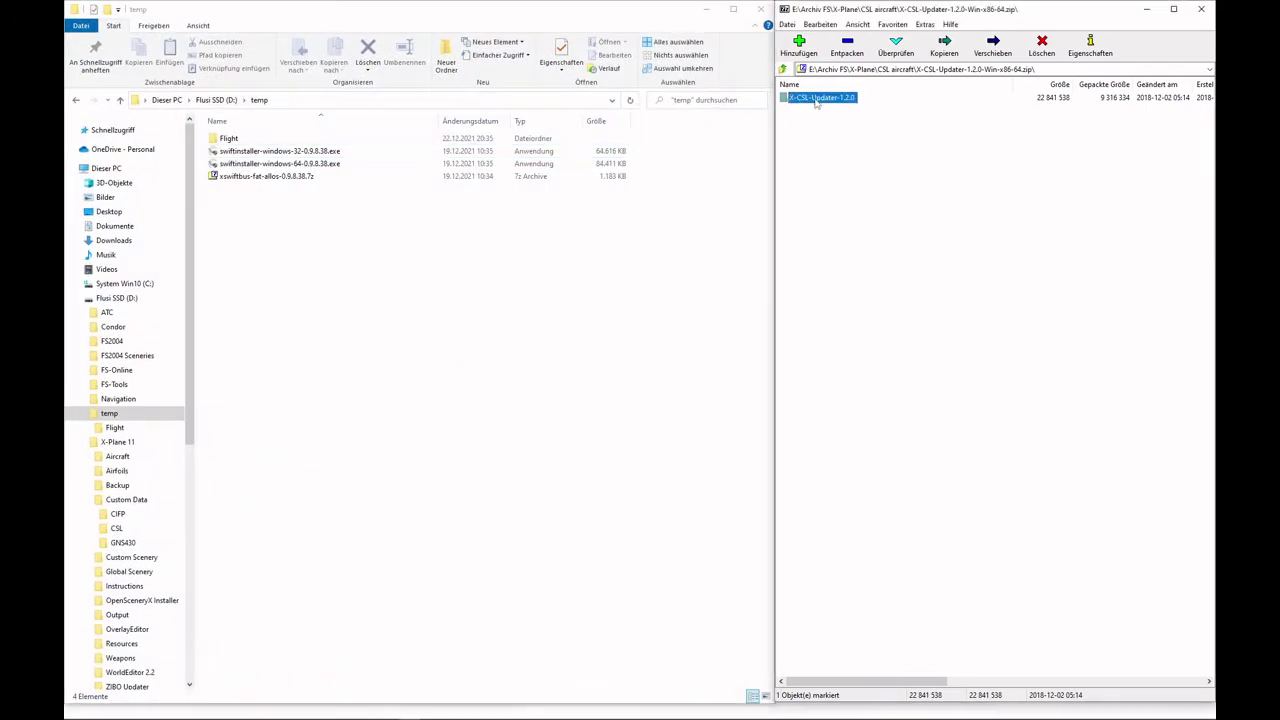
drag(816, 100, 117, 373)
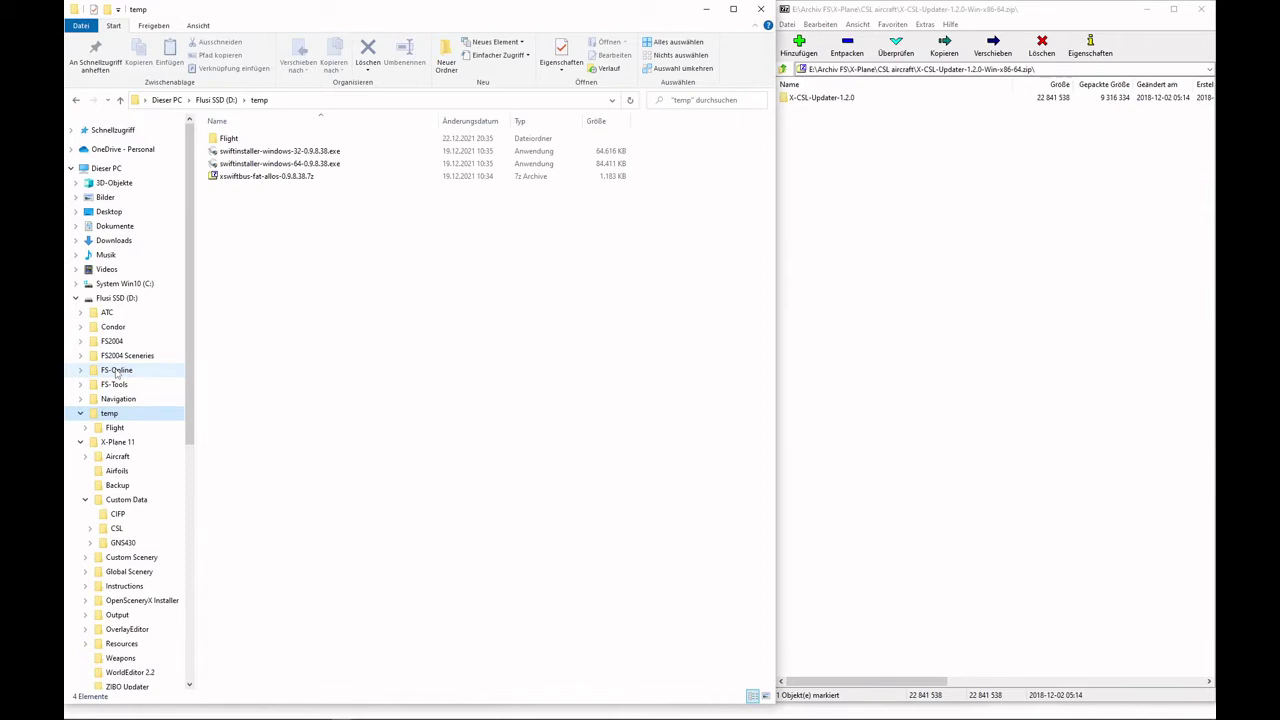
click(117, 372)
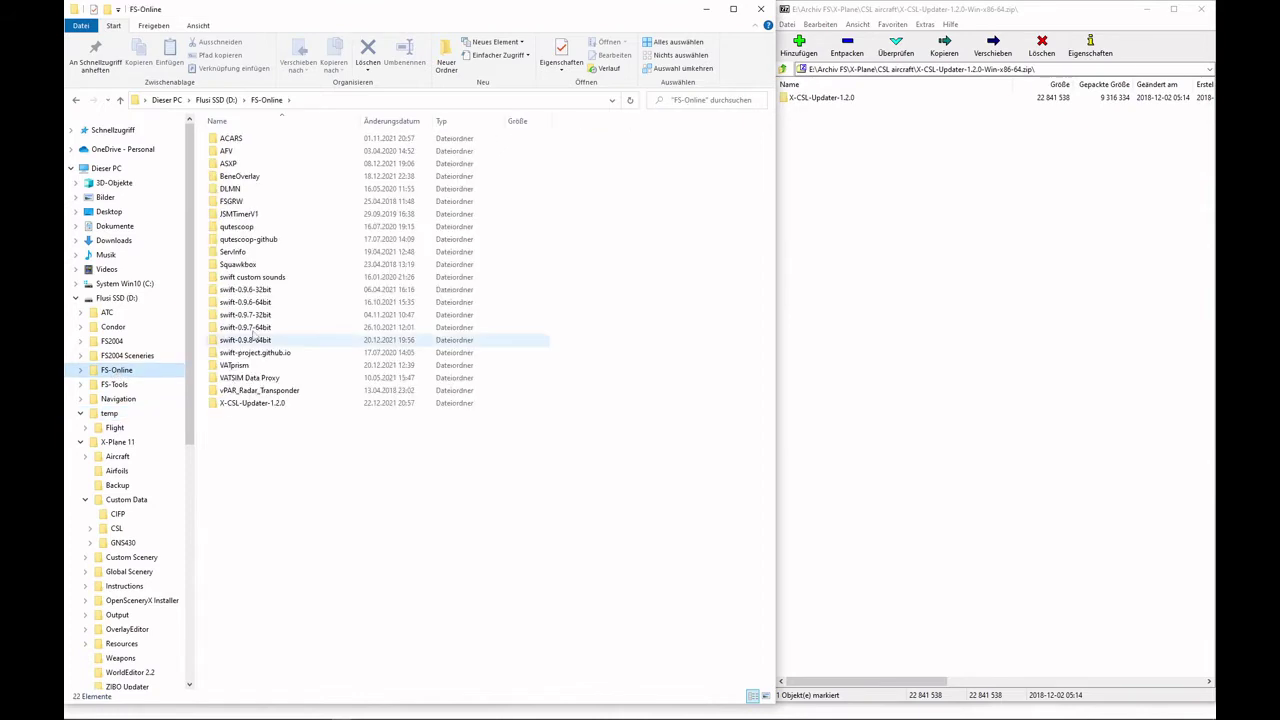
double_click(236, 404)
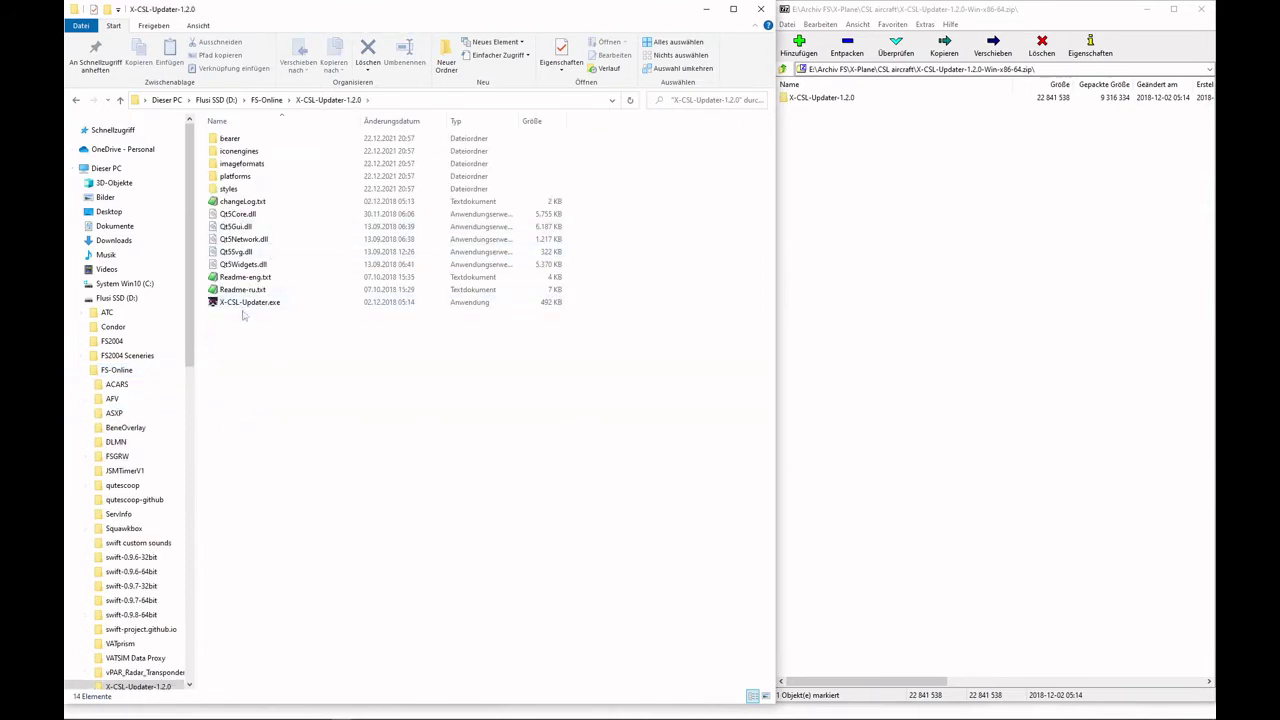
- Launch X-CSL-Updater.exe and set the X-Plane location to D:\X-Plane 11\X-Plane.exe
double_click(234, 304)
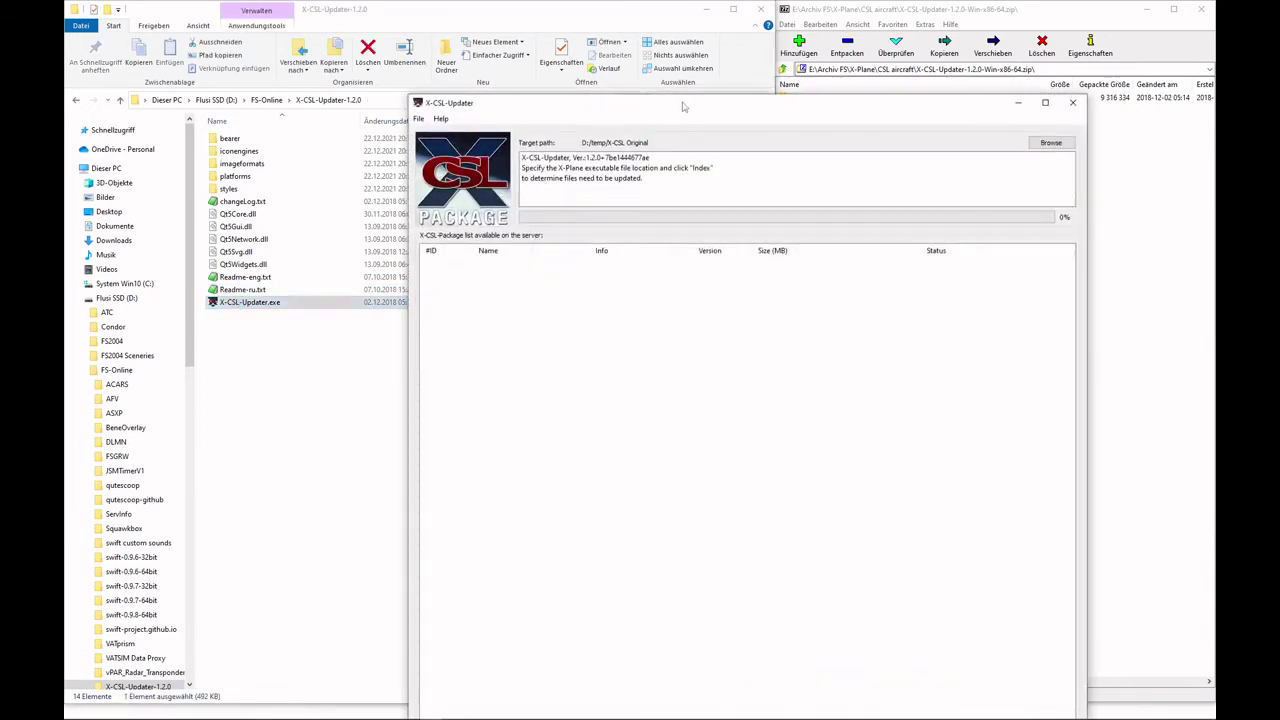
drag(684, 104, 626, 45)
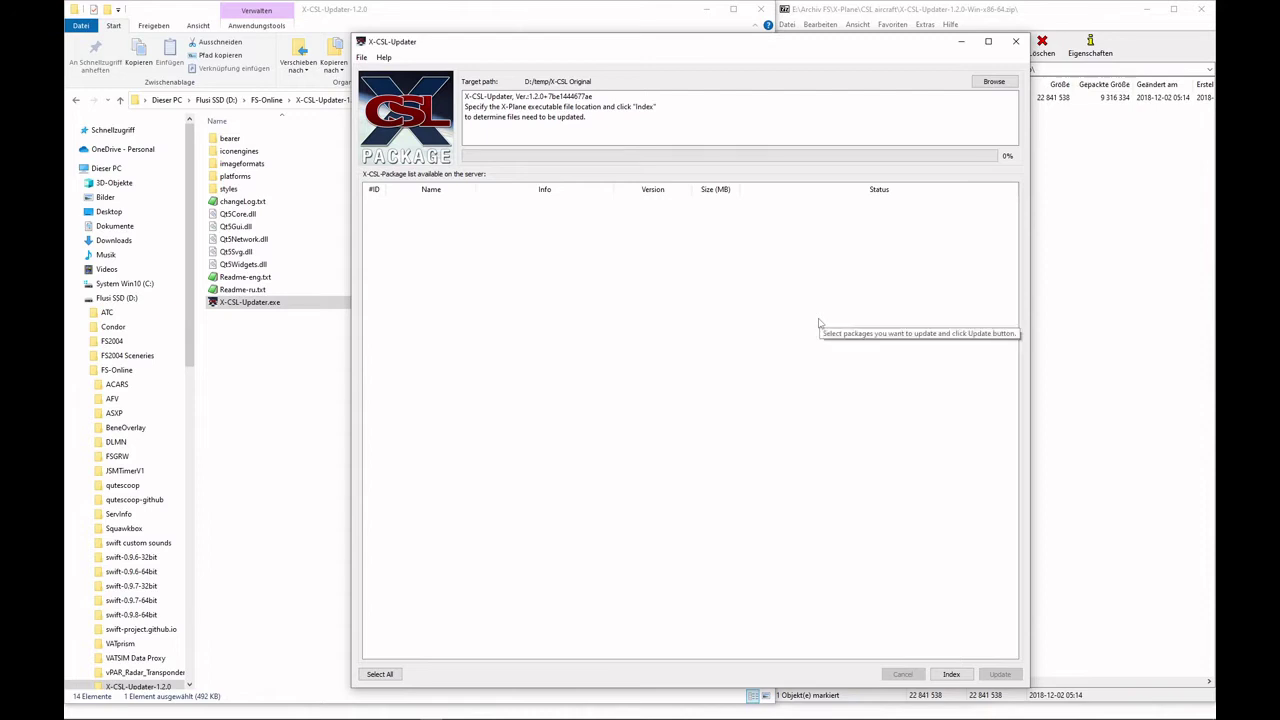
click(362, 58)
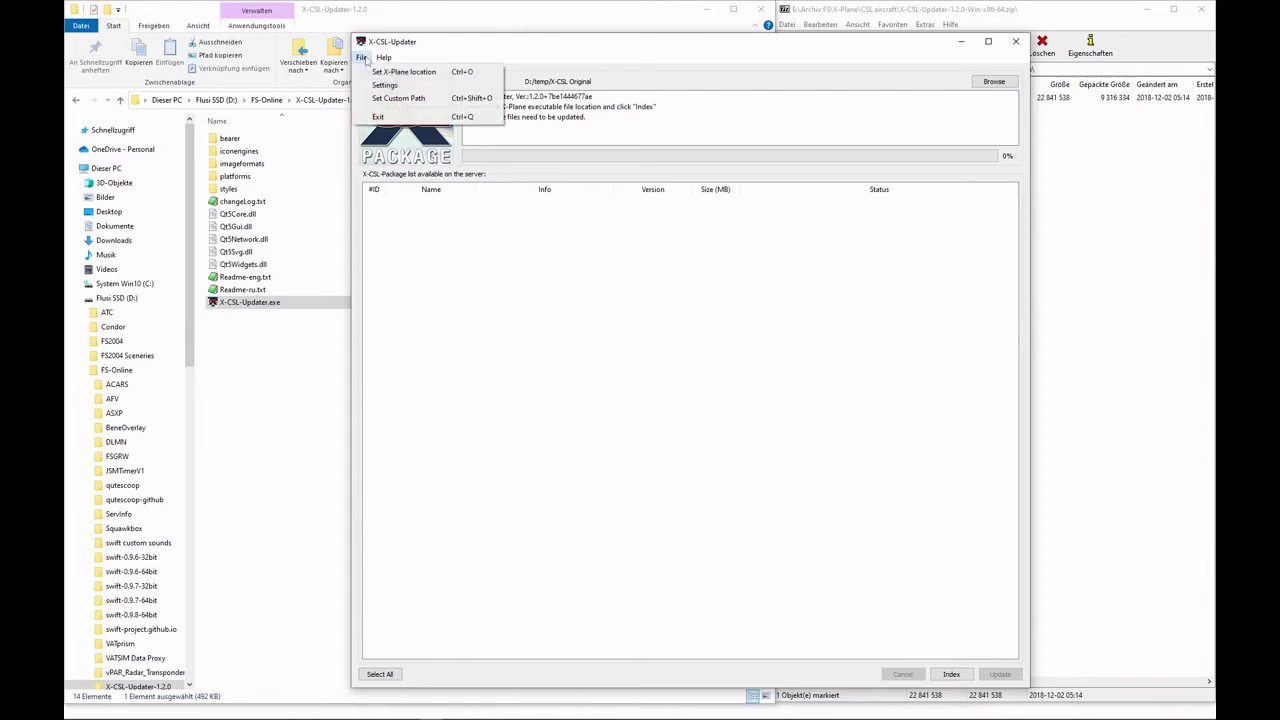
click(449, 74)
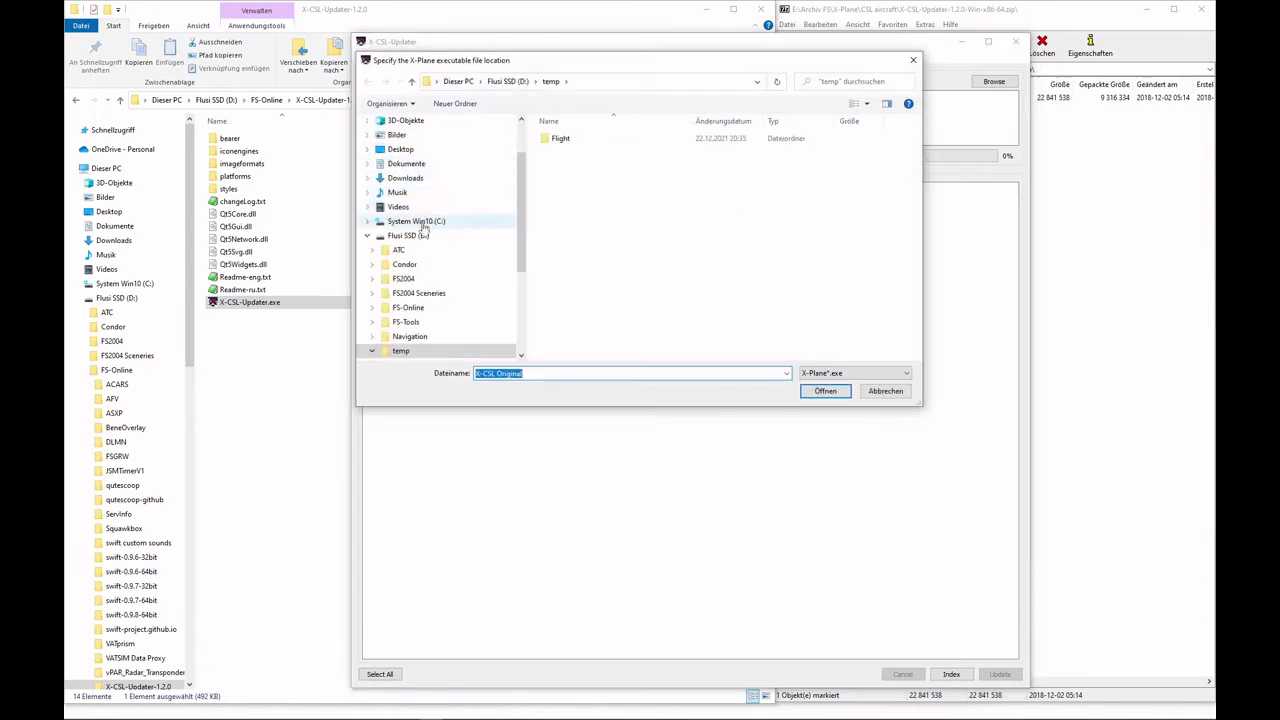
scroll(478, 278, down, 3)
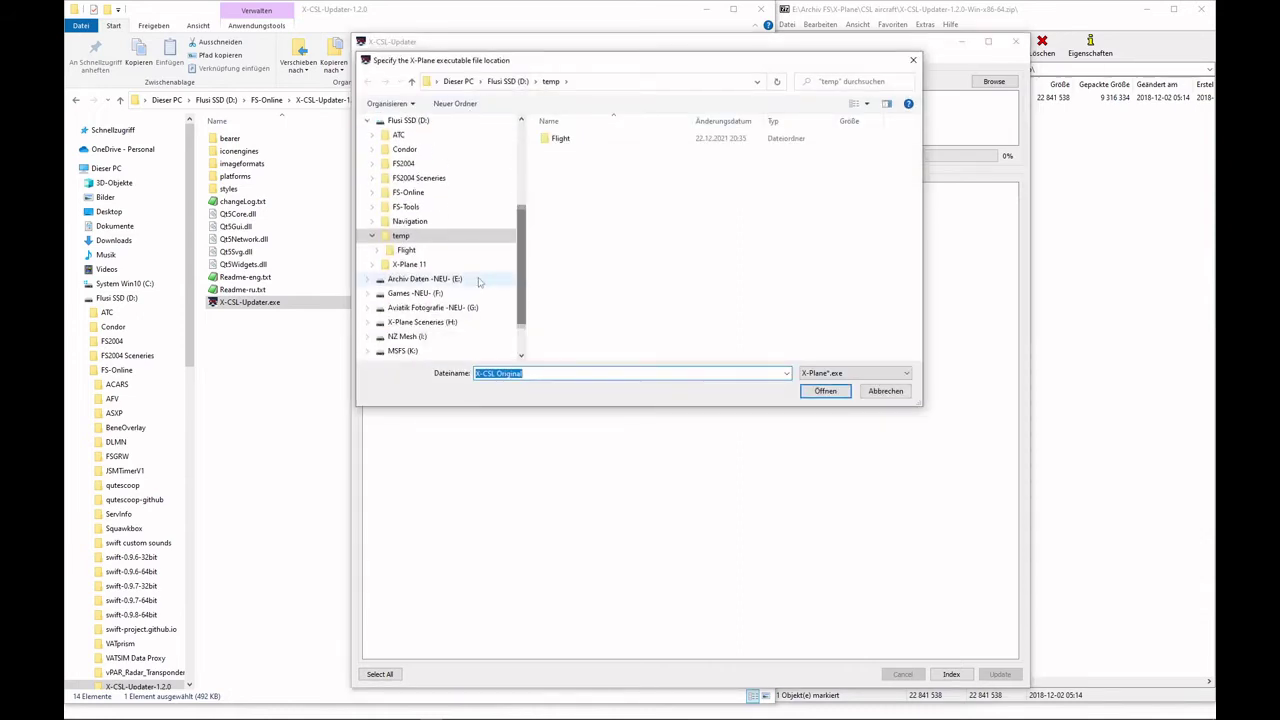
click(408, 264)
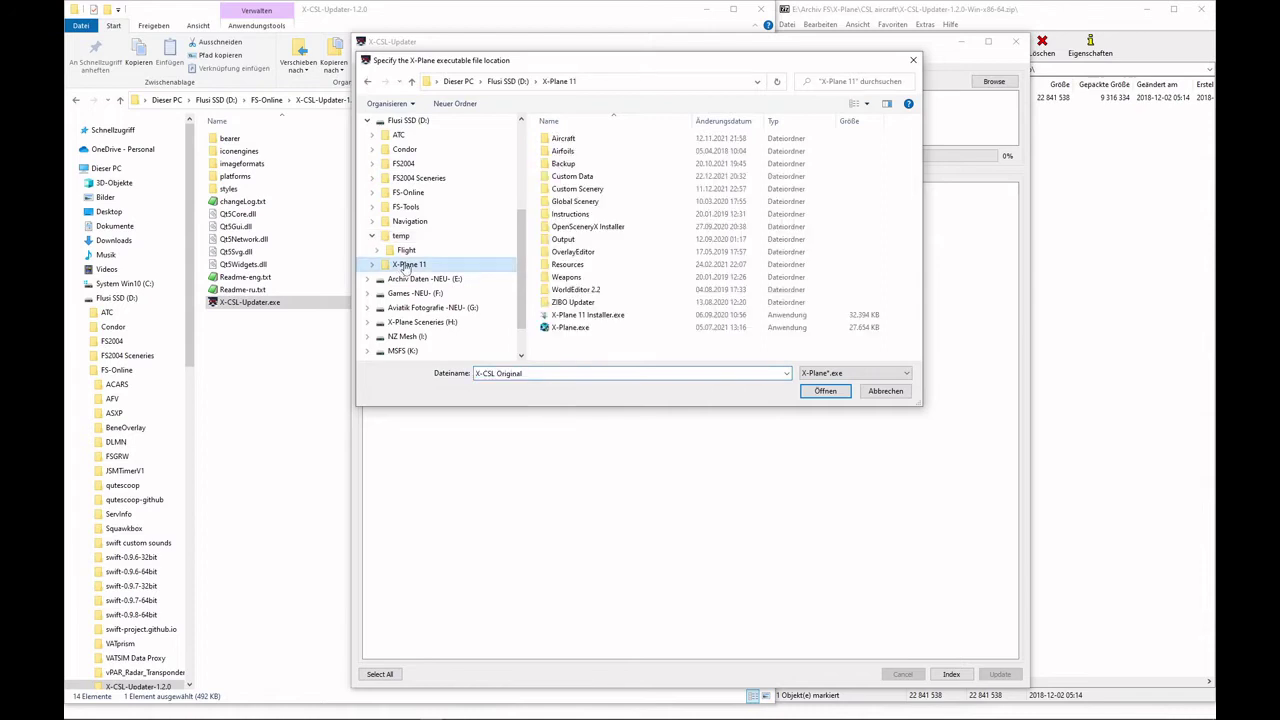
click(562, 330)
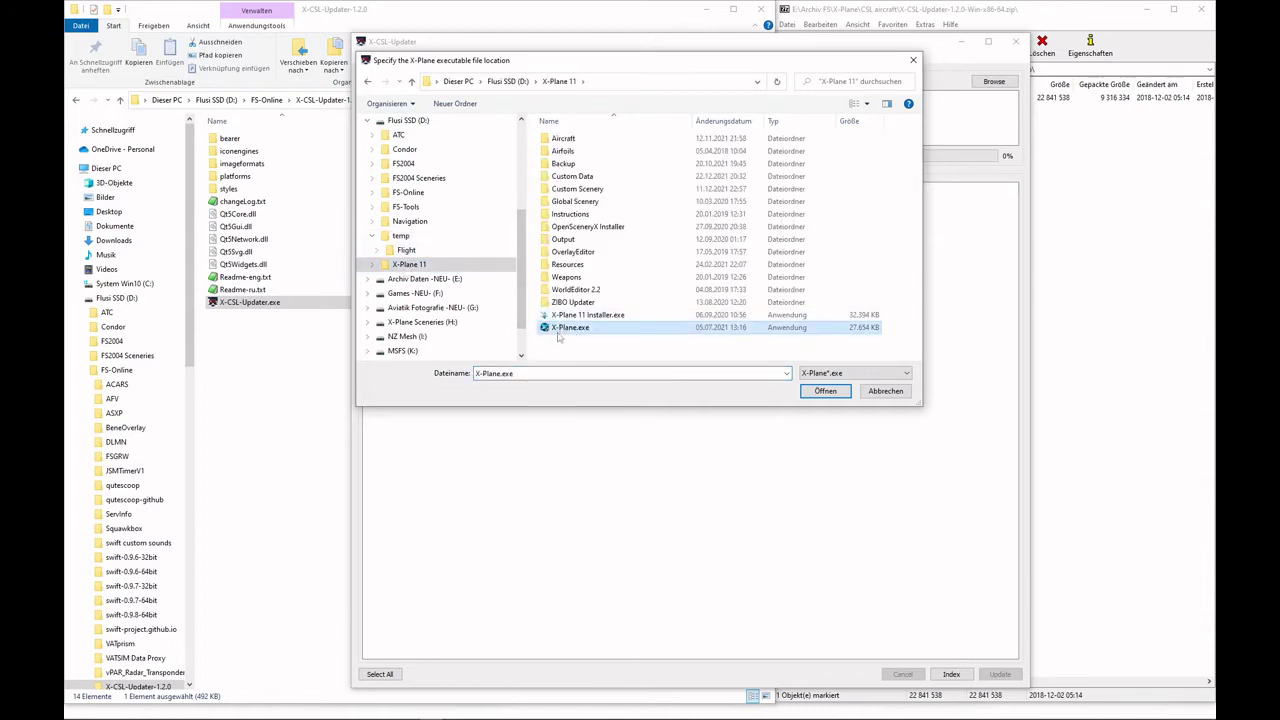
click(826, 391)
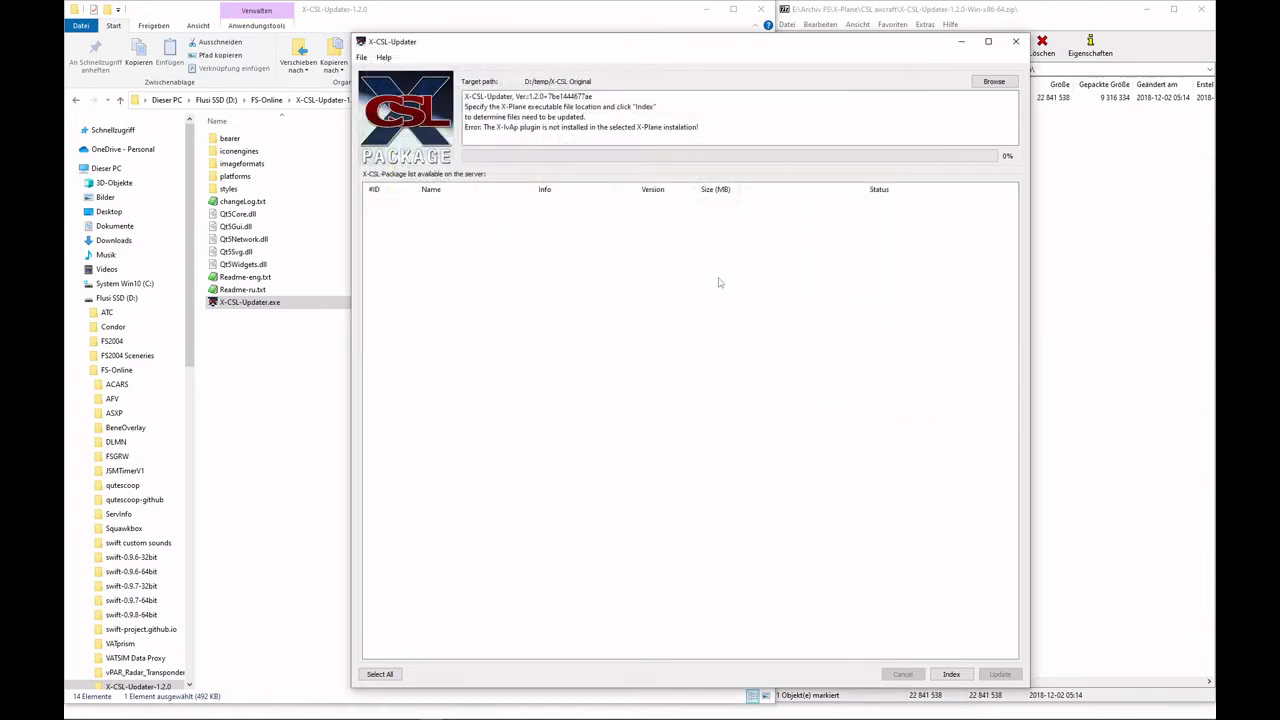
click(362, 58)
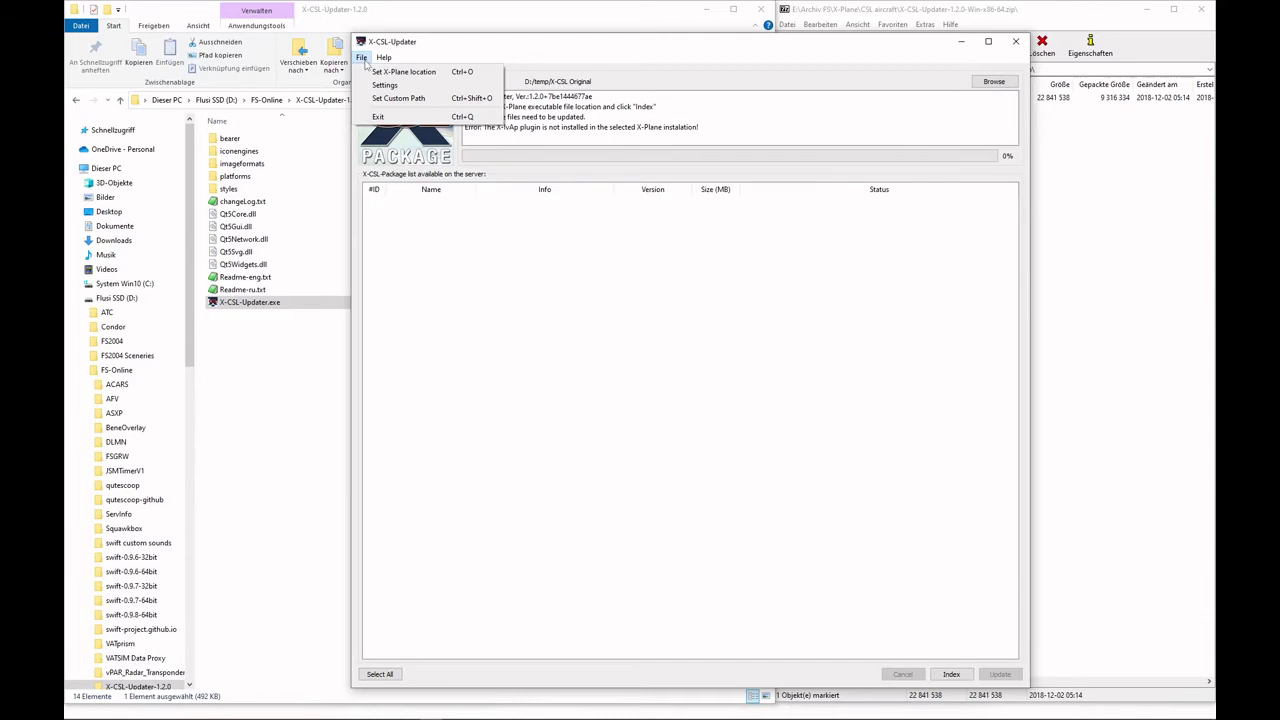
- Choose Set Custom Path, accept the advanced-users warning, and browse to D:\temp
click(389, 99)
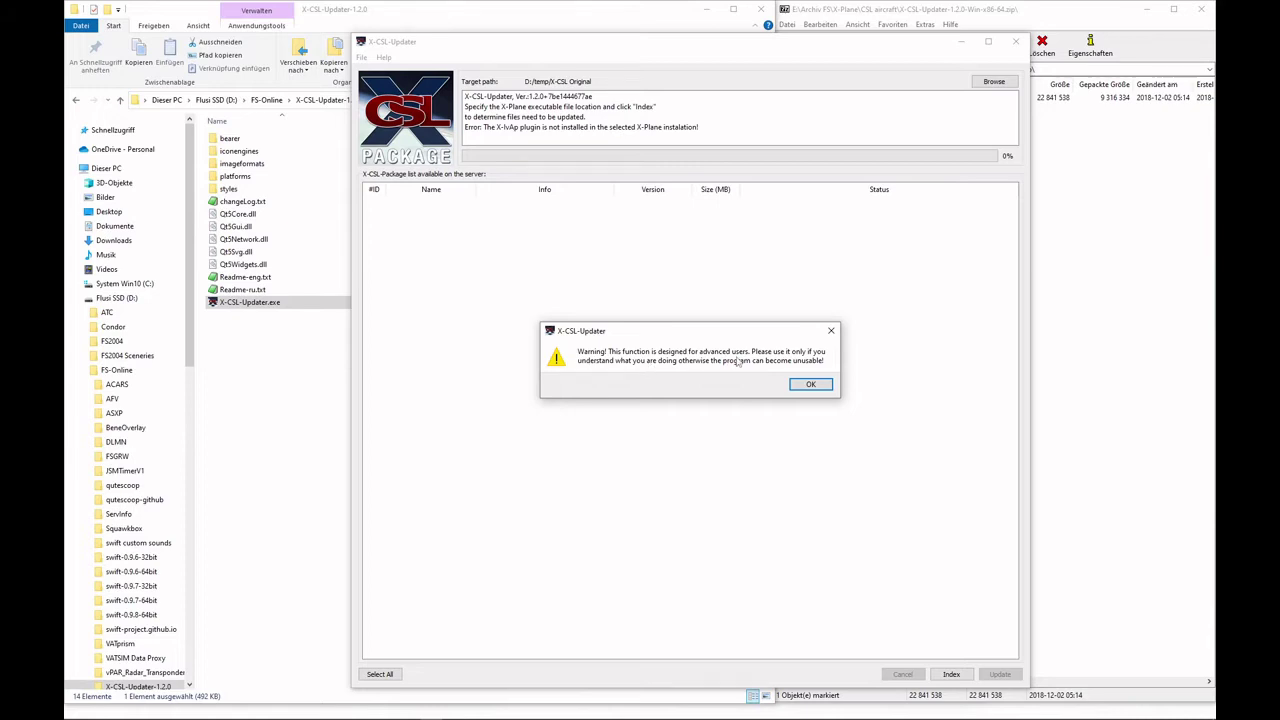
click(812, 385)
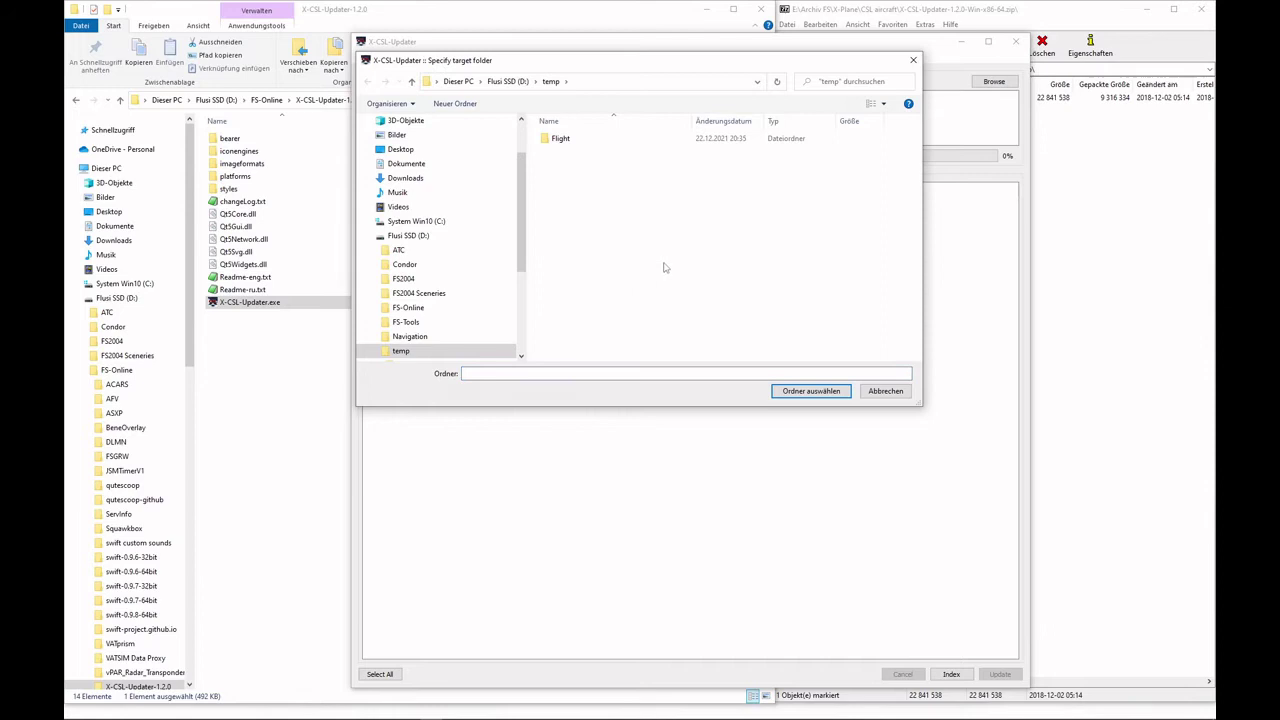
click(399, 352)
- Create a new folder named 'X-CSL Master' inside D:\temp
right_click(547, 158)
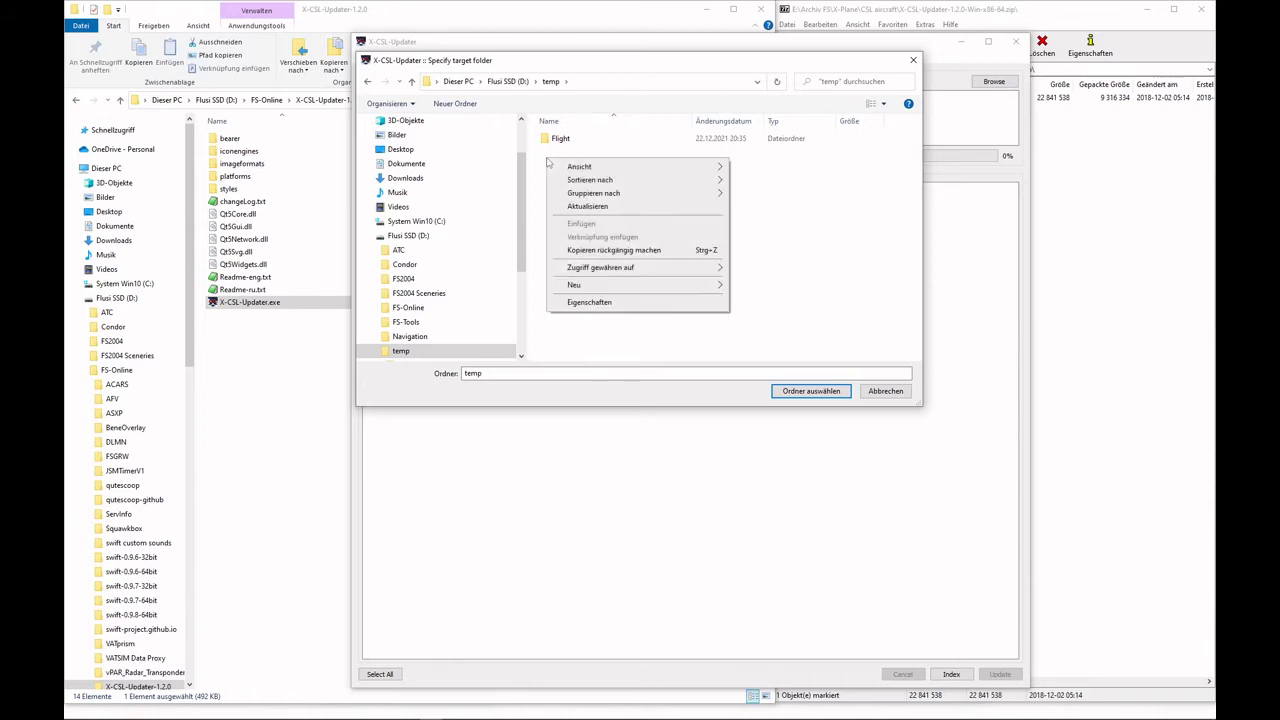
mouse_move(580, 286)
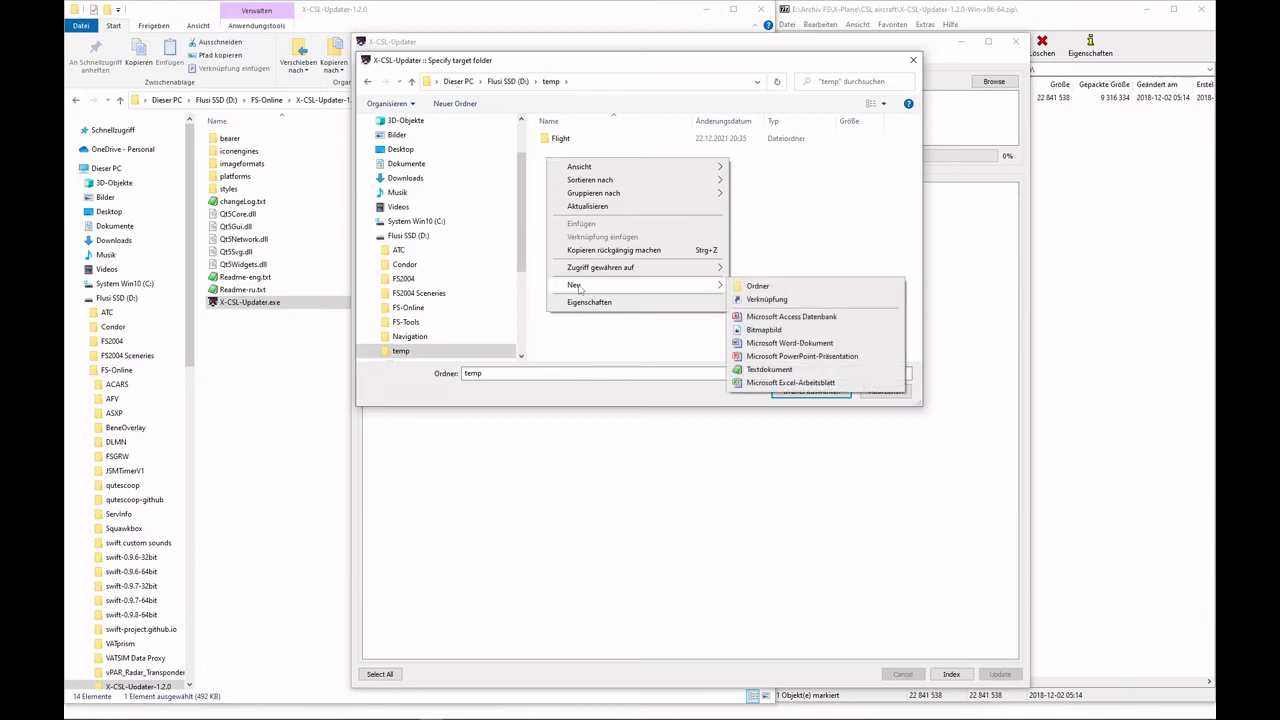
click(783, 291)
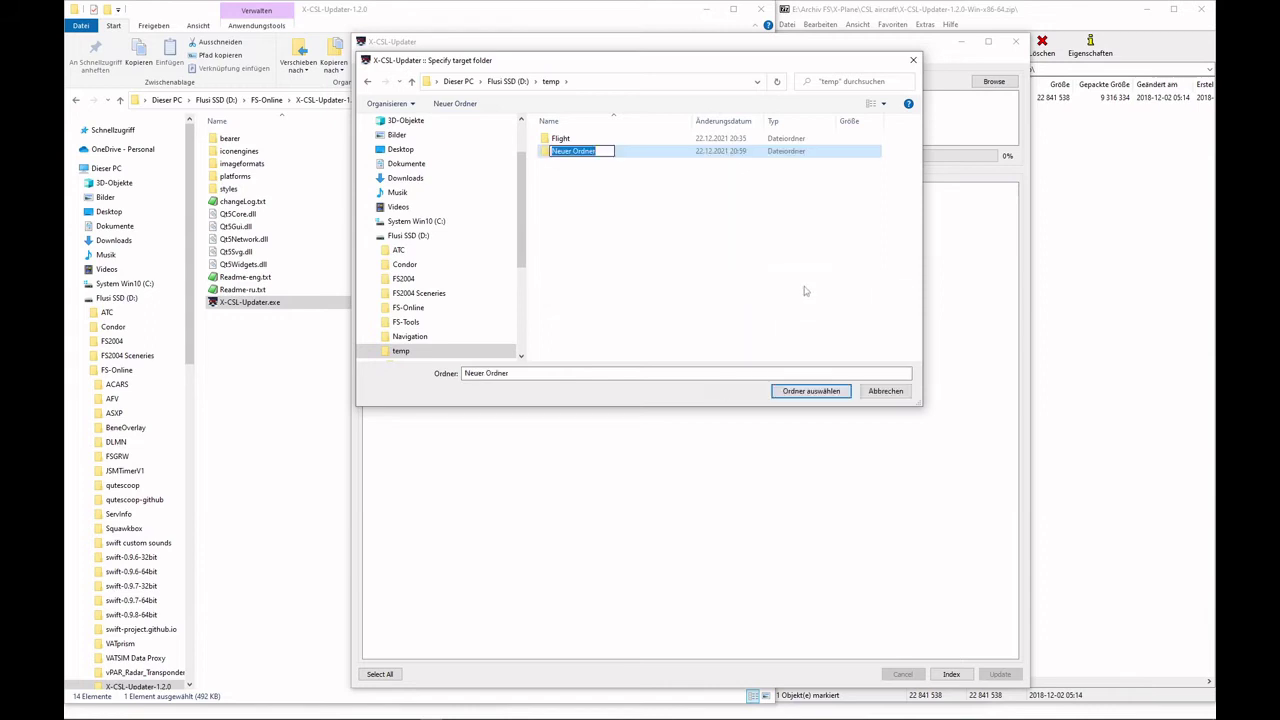
text(X-CSL Master)
key(Return)
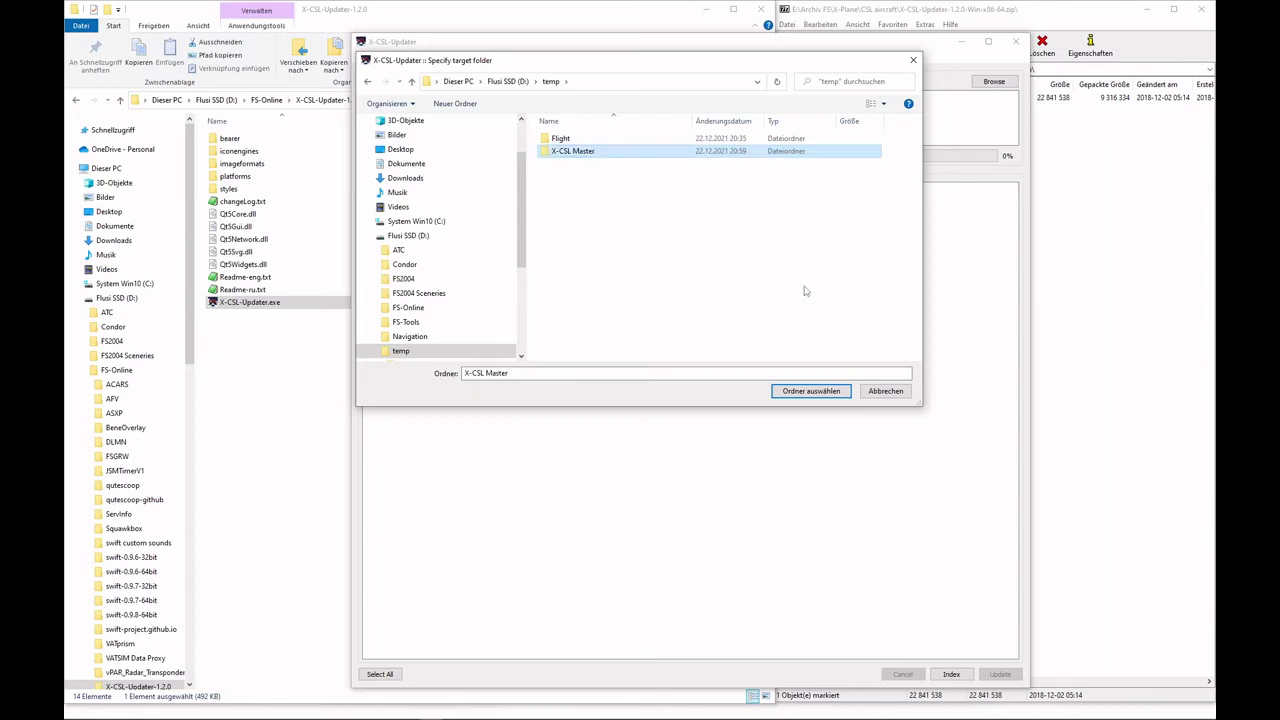
- Make X-CSL Master the target folder and load the server's package list with Index
double_click(558, 152)
click(825, 396)
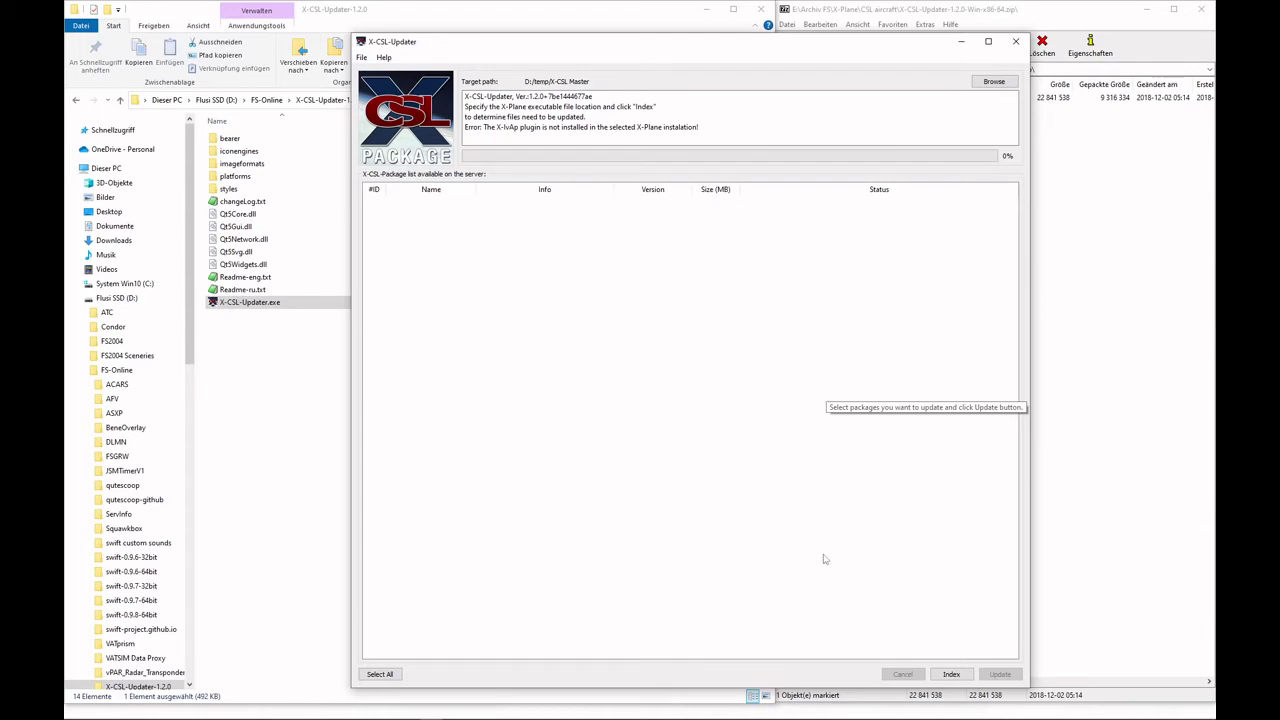
click(952, 675)
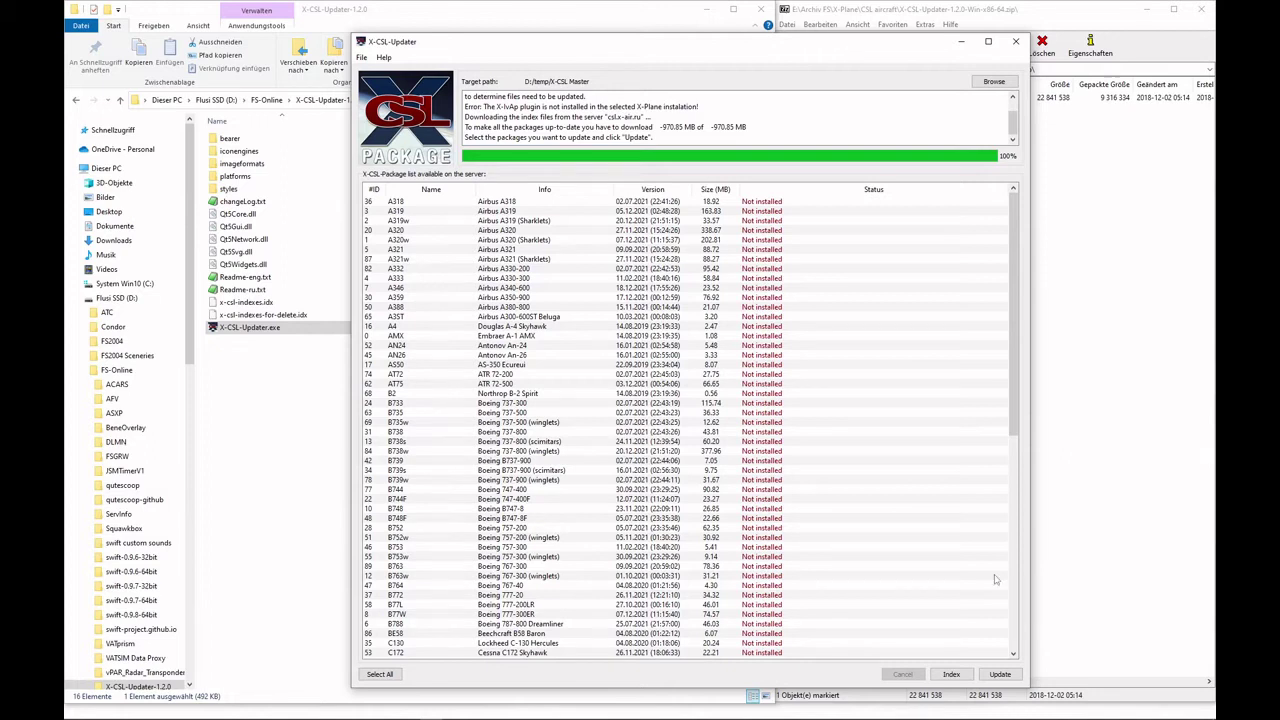
- Try selecting A318, A319, A320 (Sharklets) and other packages, then select all packages
scroll(851, 300, down, 14)
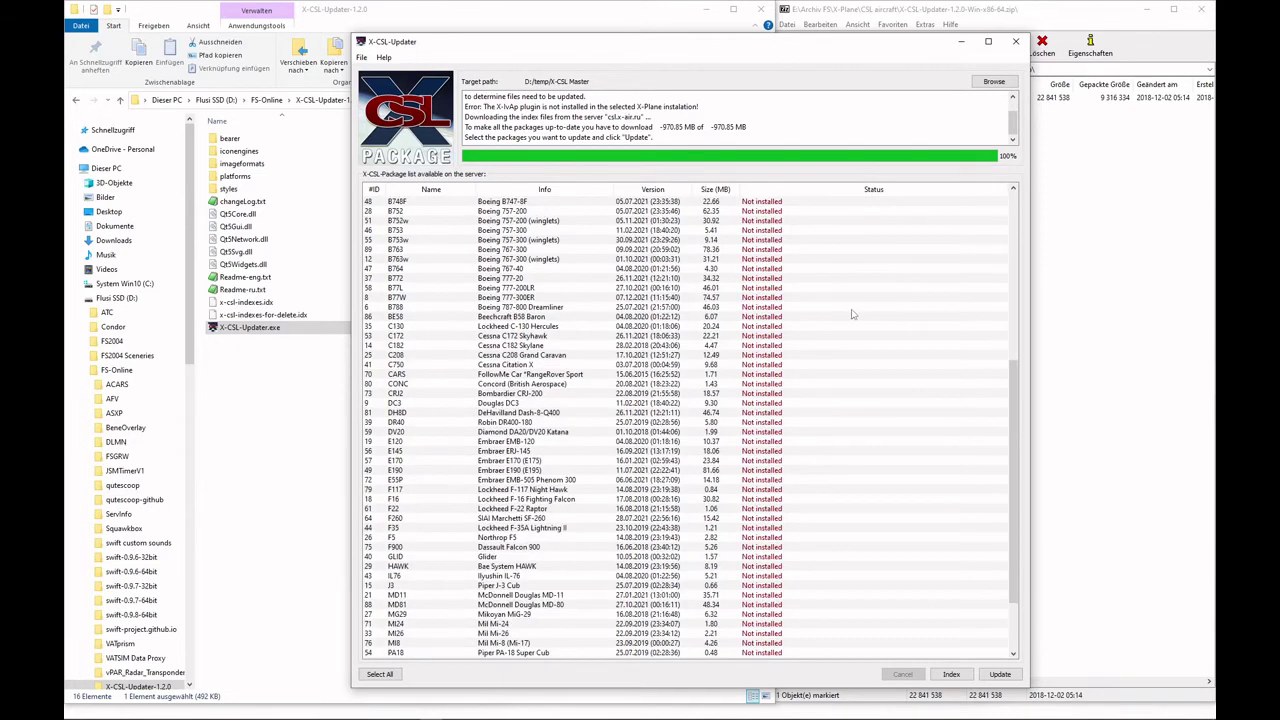
scroll(851, 334, up, 14)
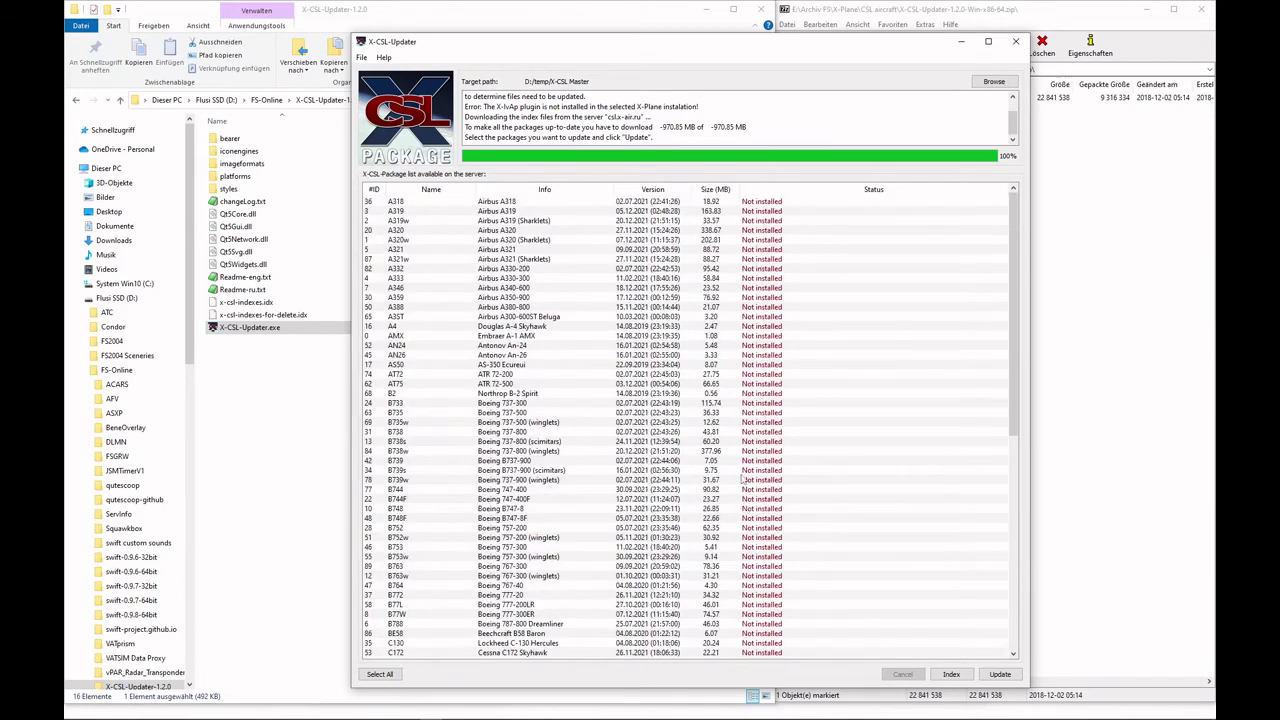
click(500, 201)
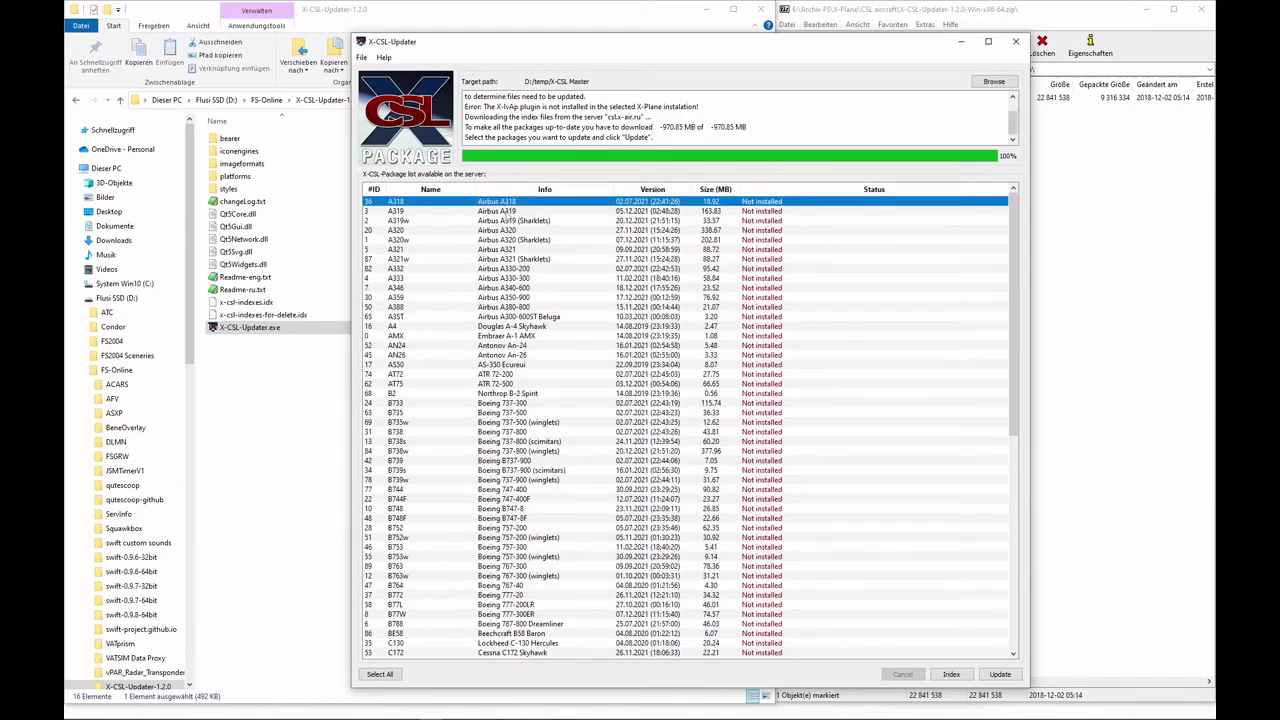
ctrl+click(508, 212)
ctrl+click(508, 220)
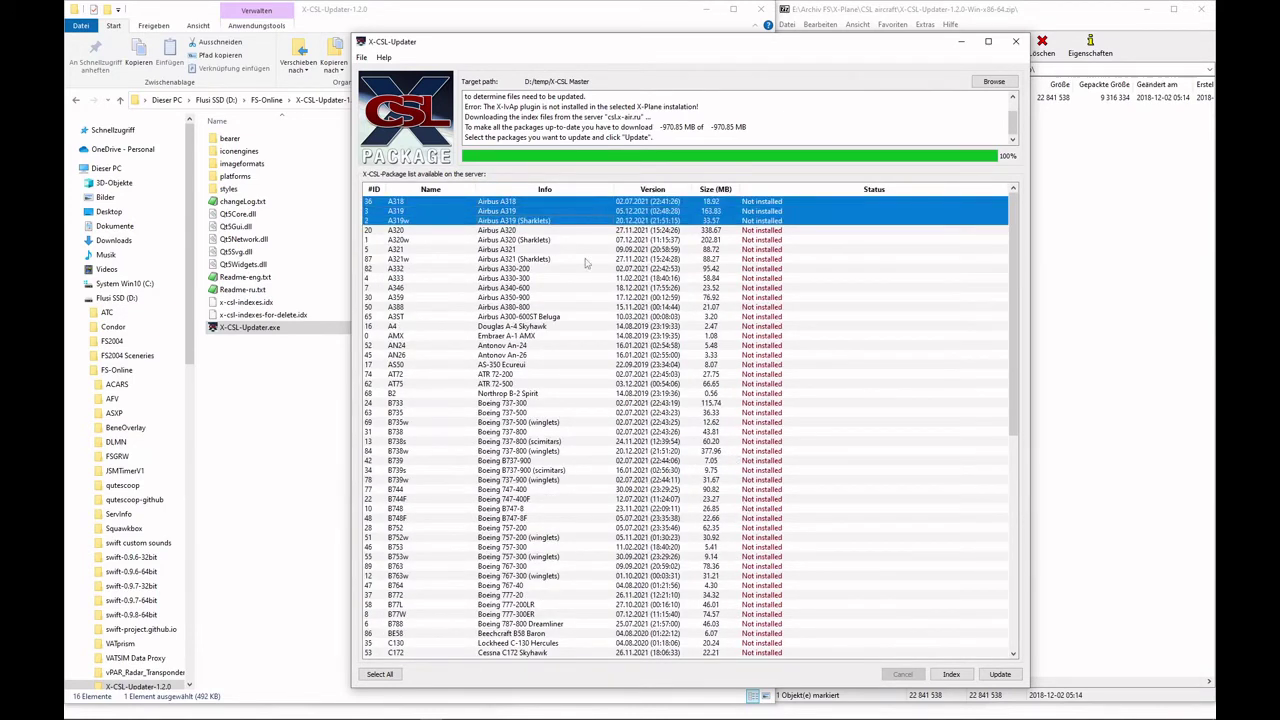
click(497, 221)
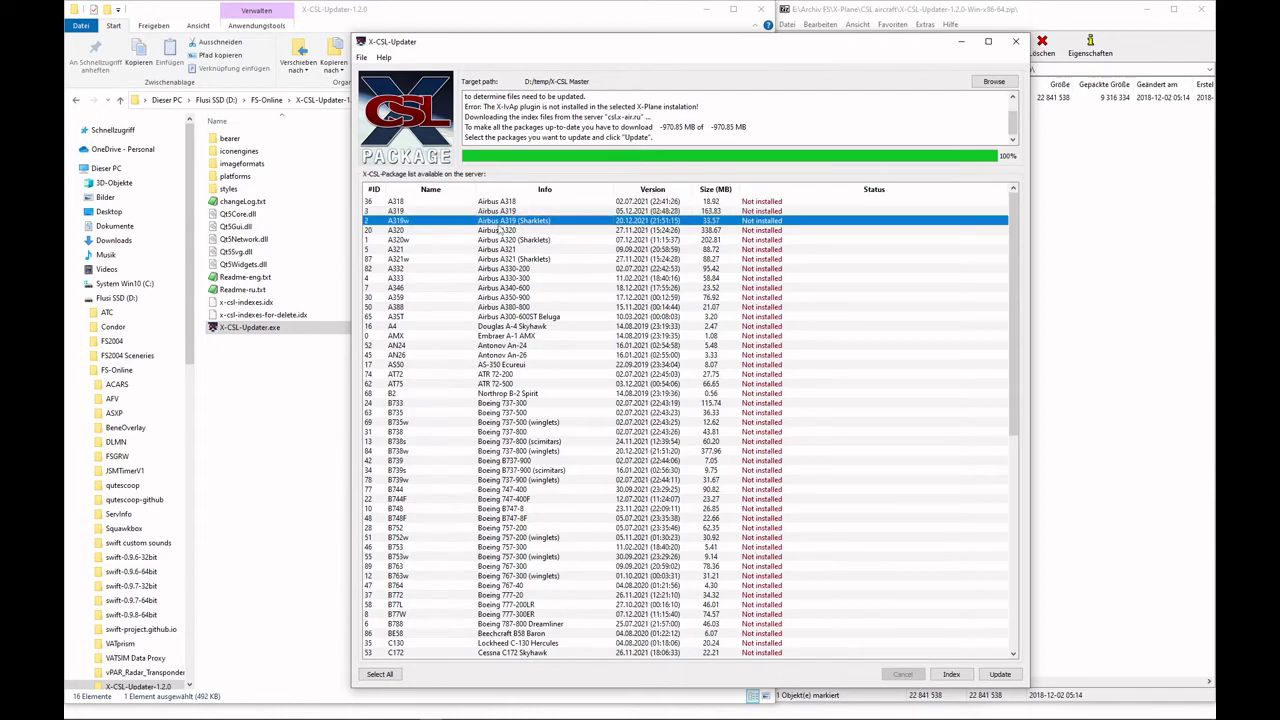
ctrl+click(497, 240)
ctrl+click(500, 288)
ctrl+click(505, 336)
ctrl+click(510, 379)
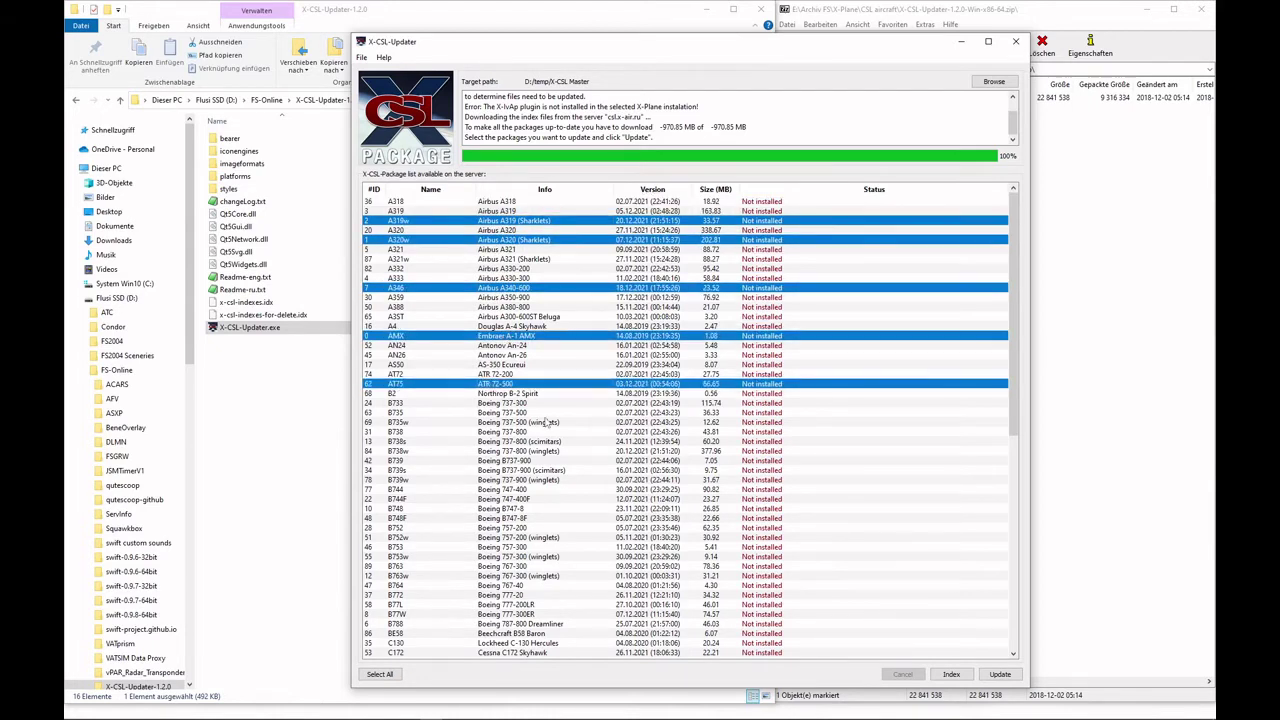
key(ctrl+a)
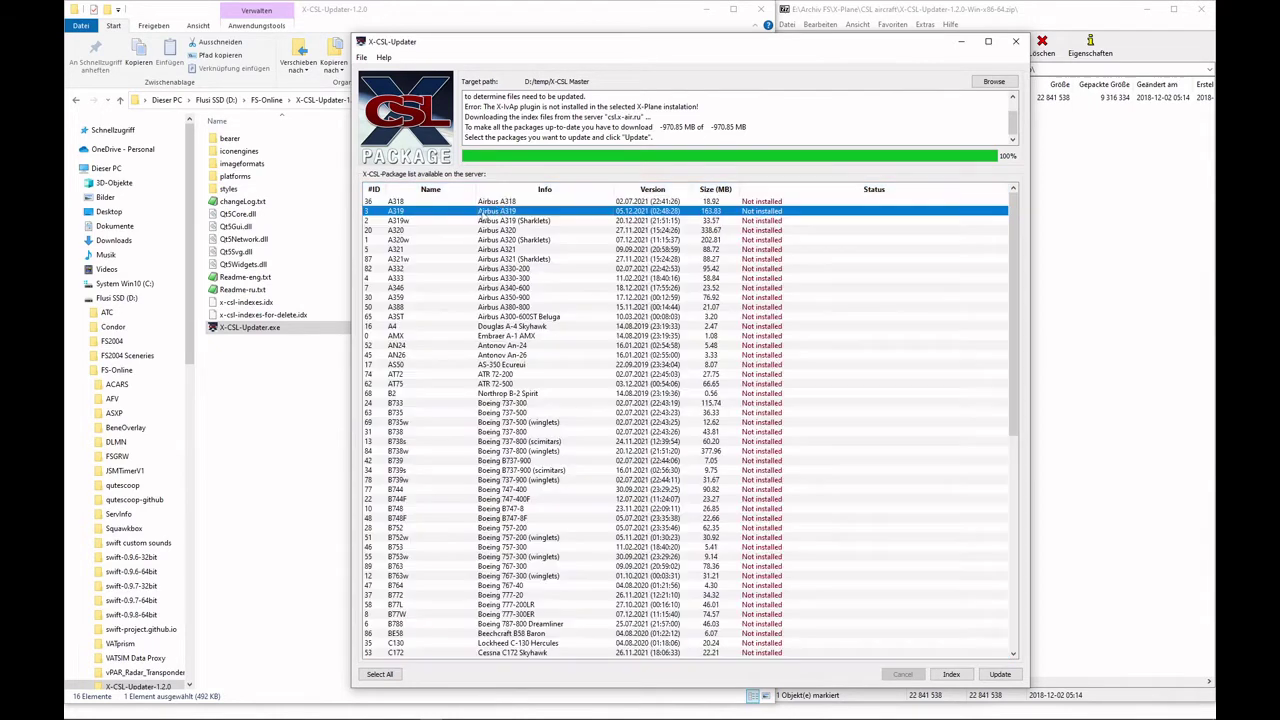
- Select only A318, A319 and A319w and start the Update download
click(502, 205)
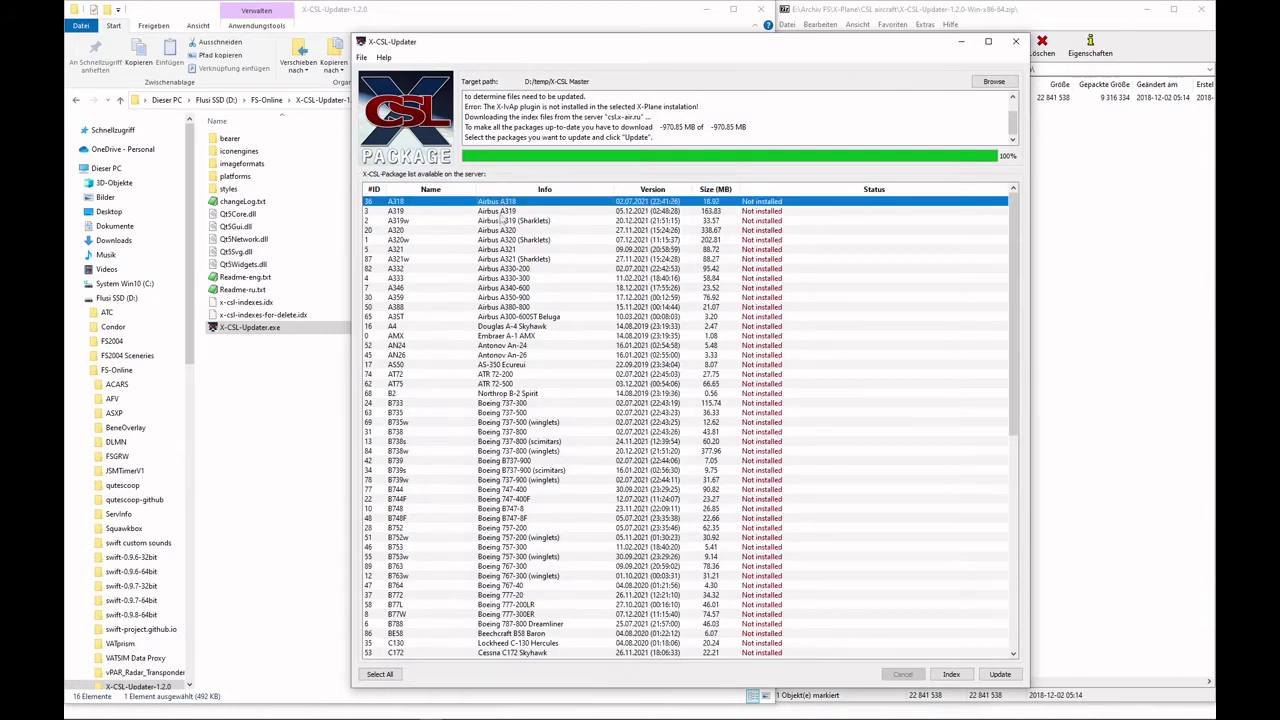
ctrl+click(521, 212)
ctrl+click(525, 221)
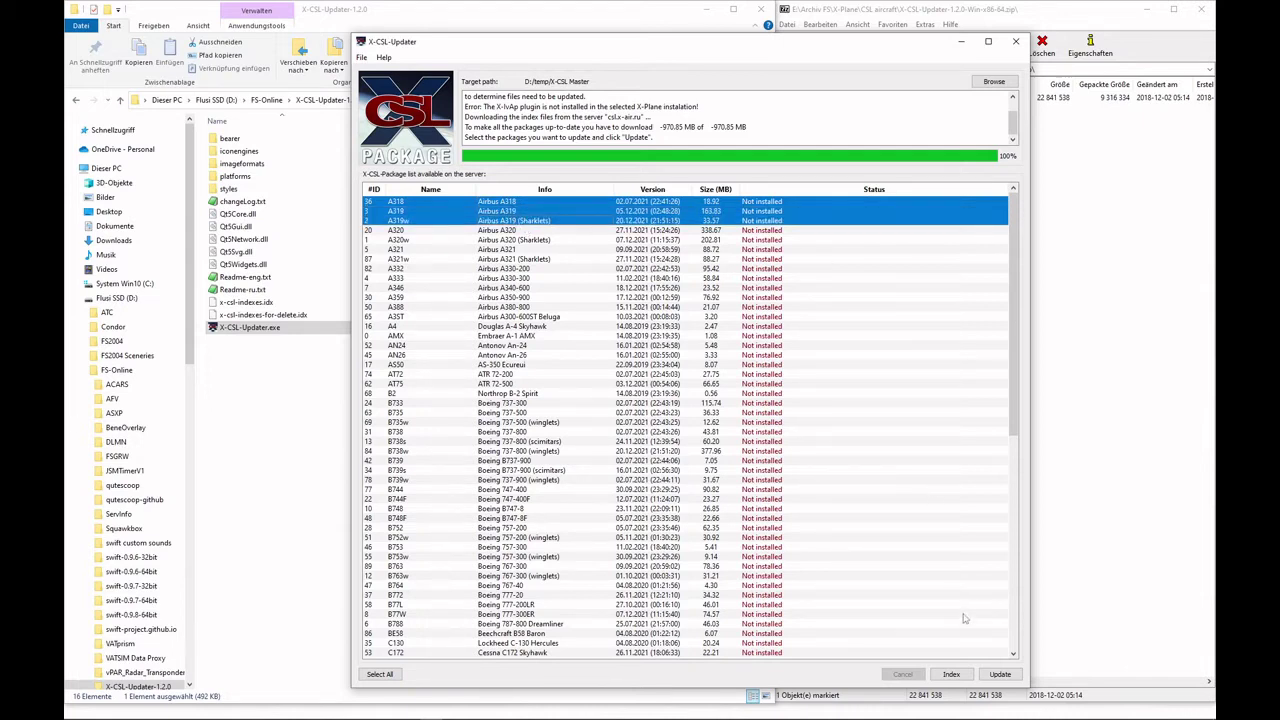
click(1008, 676)
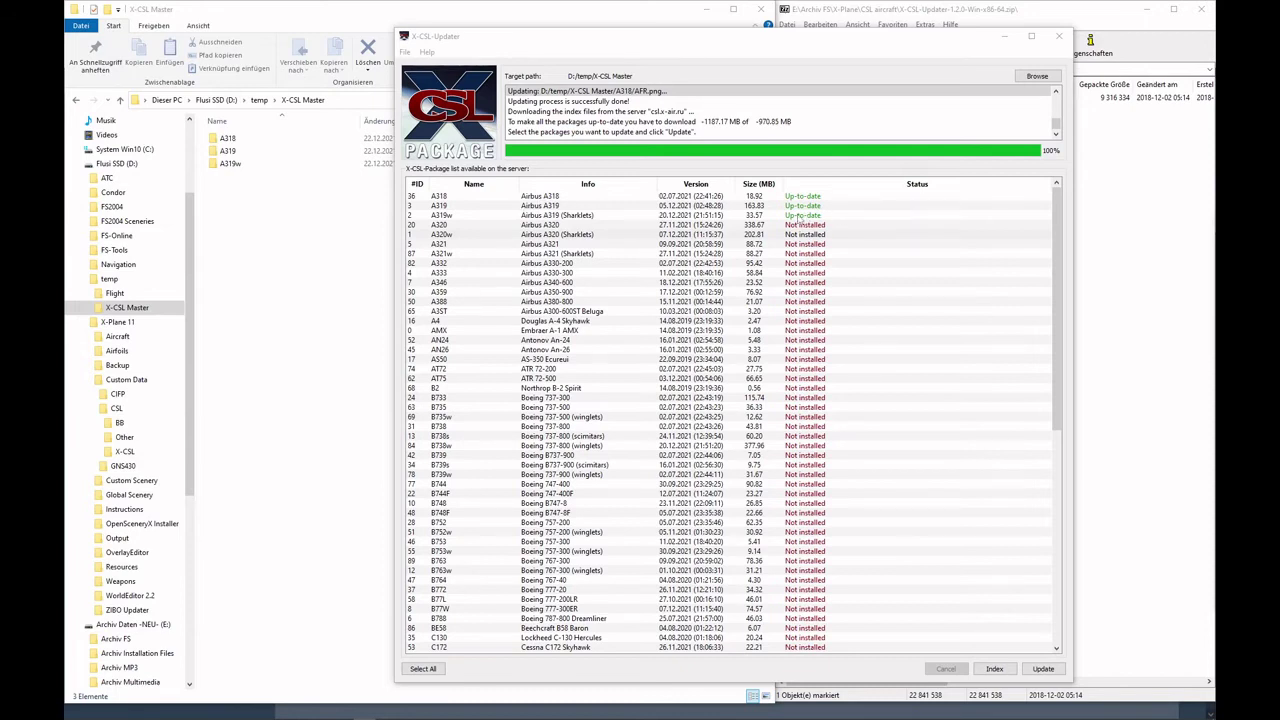
- Show the new A318, A319 and A319w folders in D:\temp\X-CSL Master in Explorer
click(332, 208)
click(128, 308)
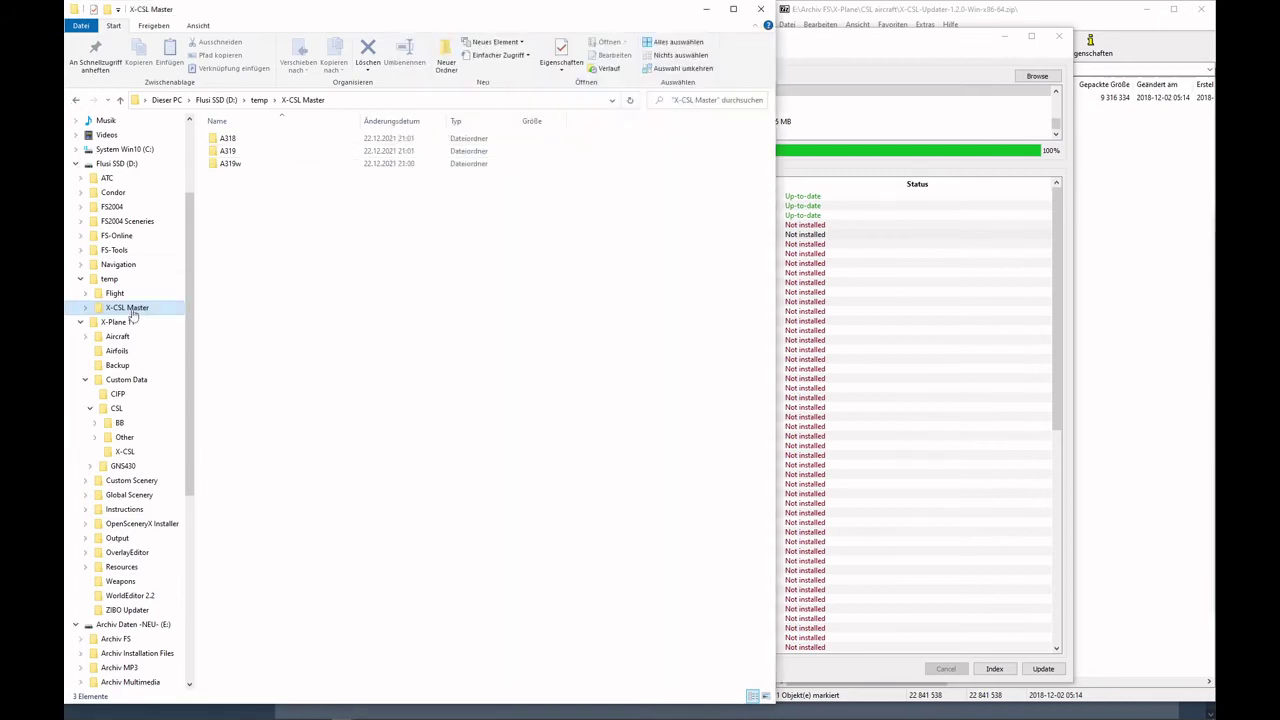
- Select the A318, A319 and A319w folders in D:\temp\X-CSL Master
click(251, 197)
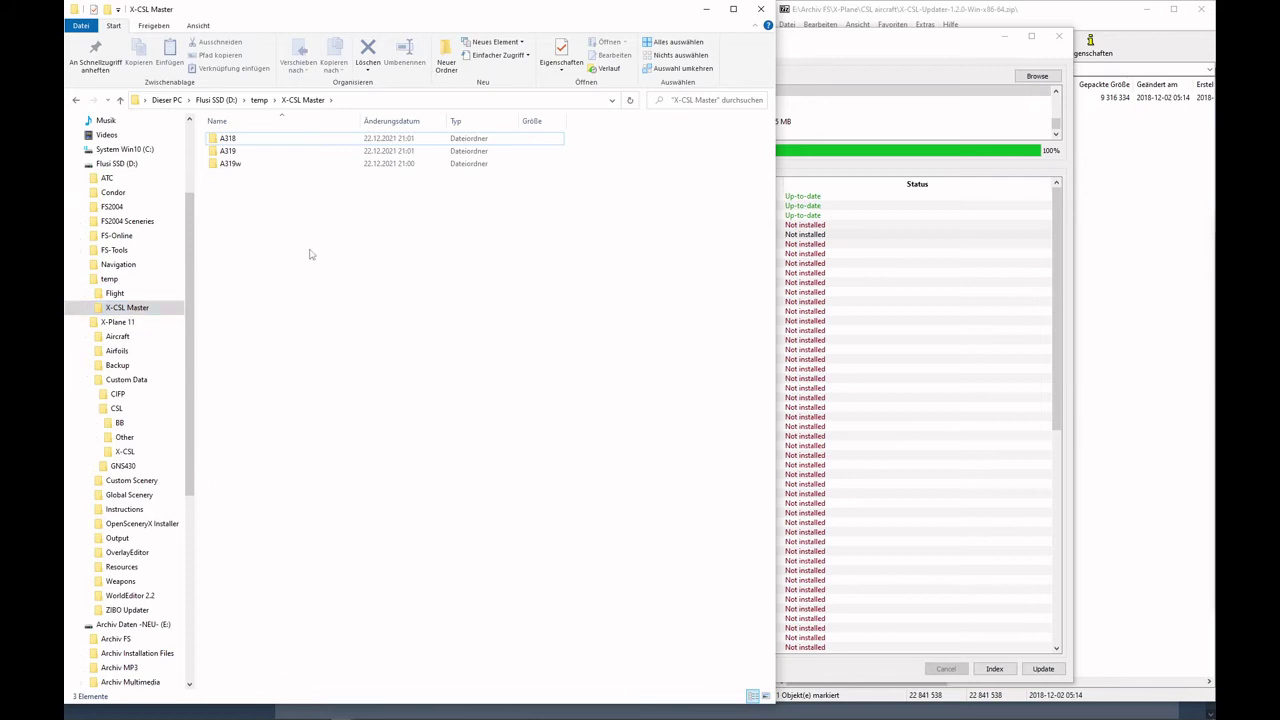
click(862, 52)
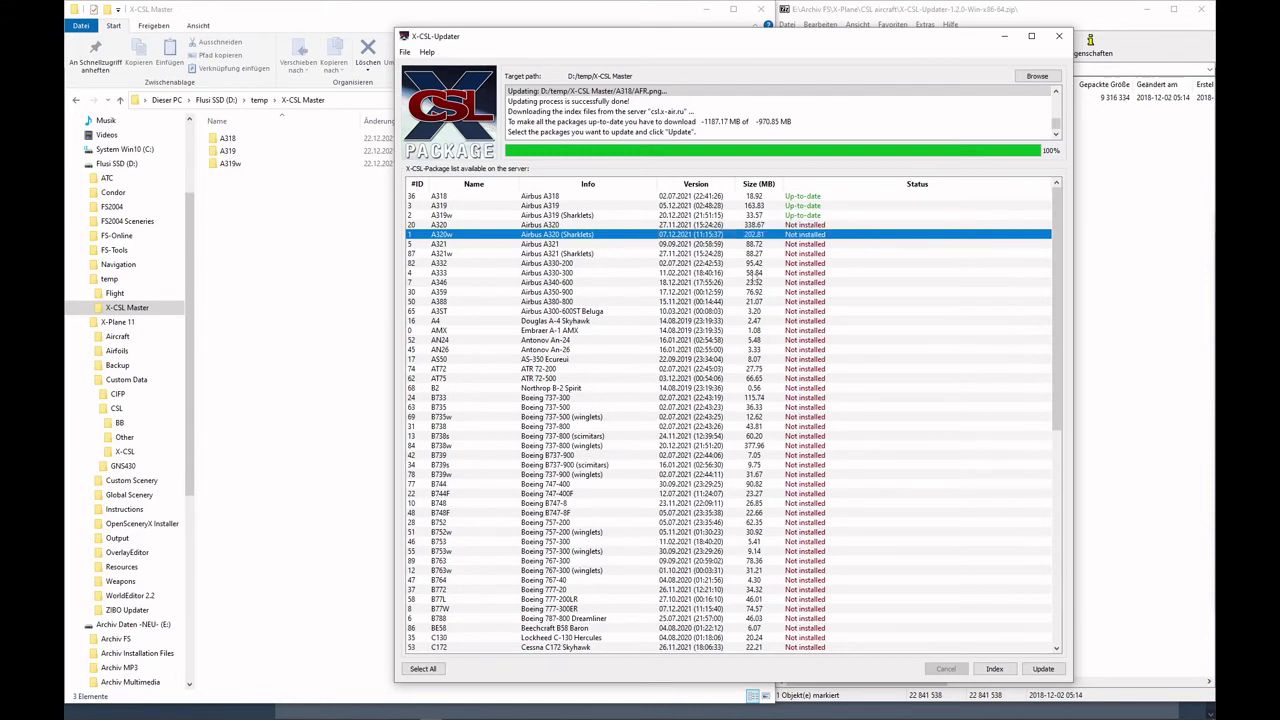
click(341, 261)
drag(239, 170, 238, 141)
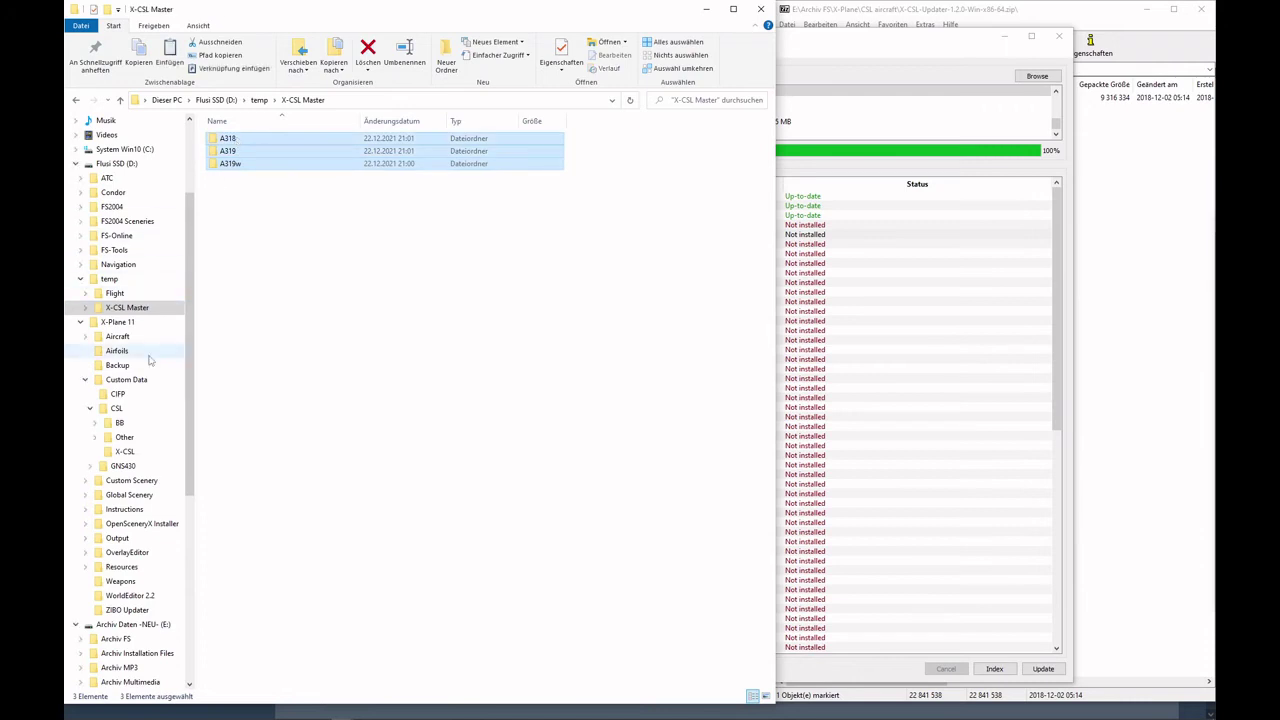
- Paste the A318, A319 and A319w folders into X-Plane 11\Custom Data\CSL\X-CSL
click(117, 322)
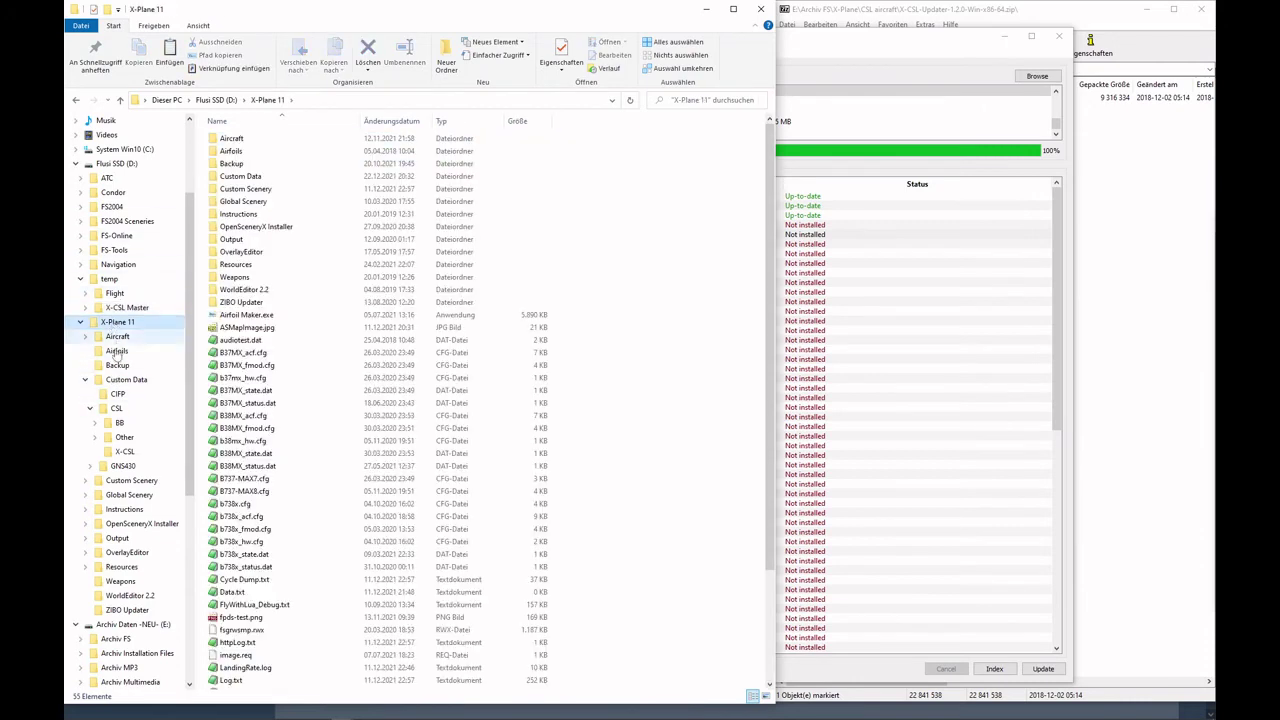
click(120, 380)
click(117, 408)
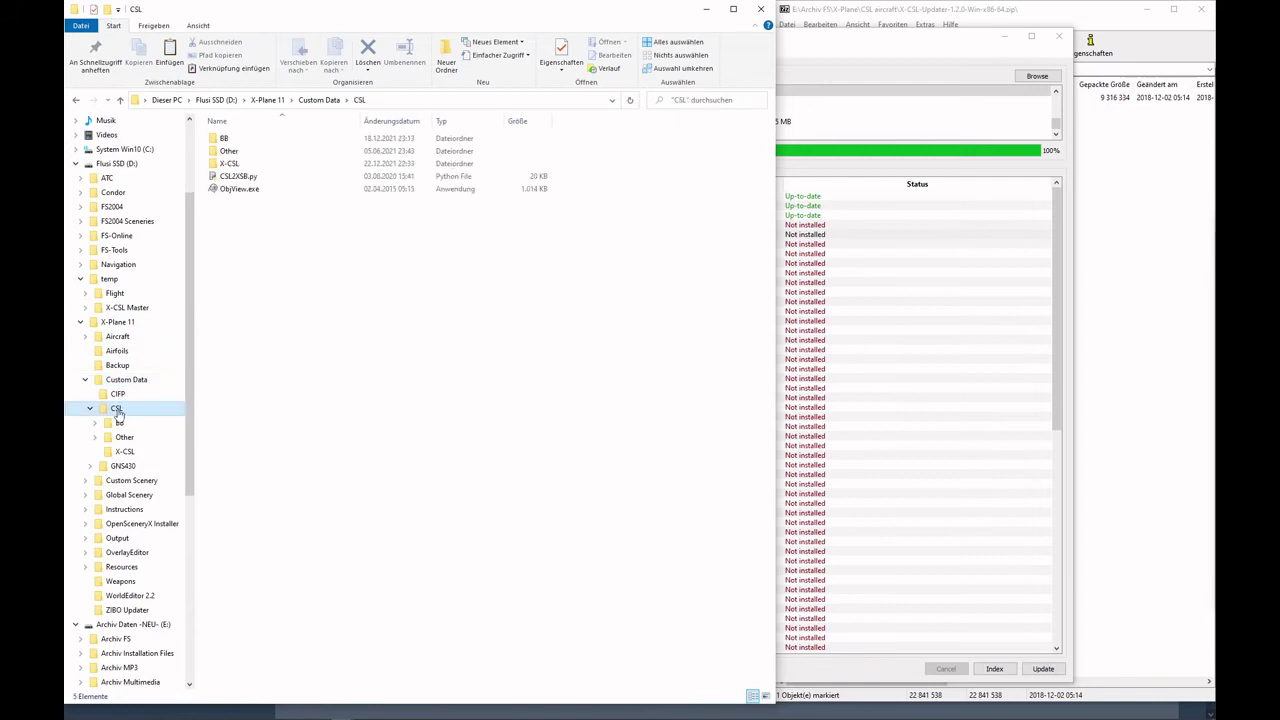
double_click(250, 167)
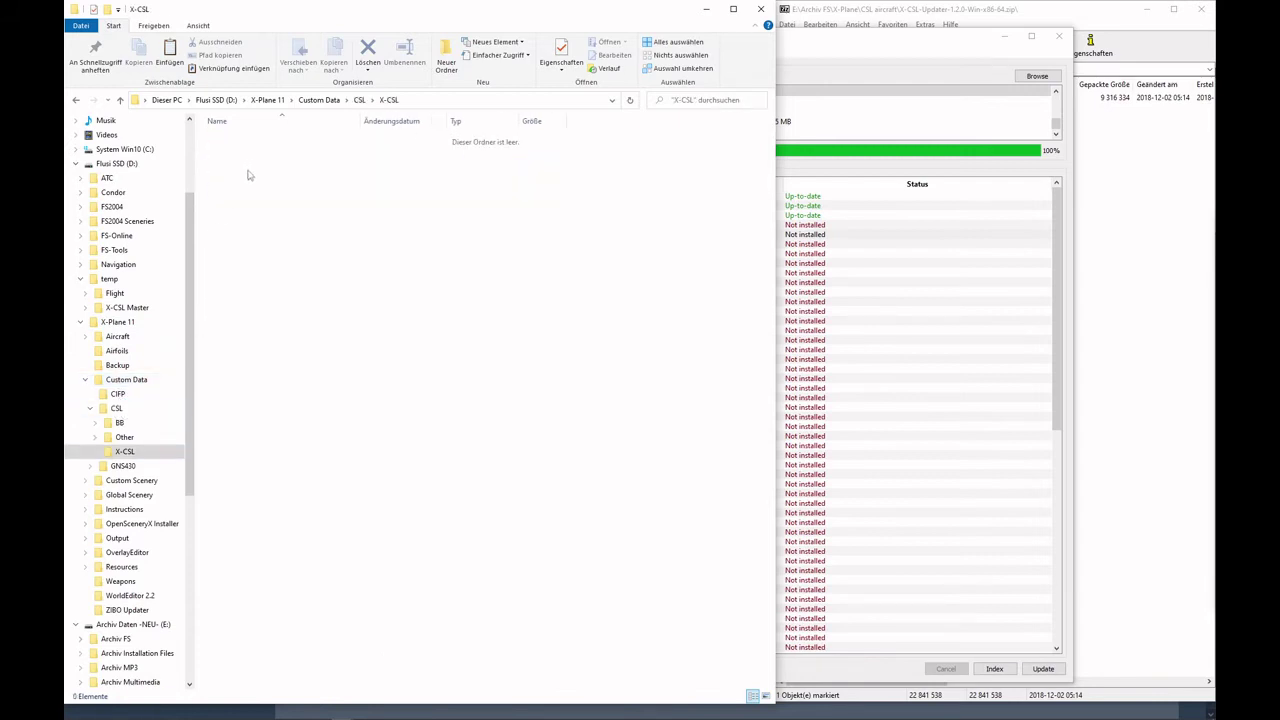
key(ctrl+v)
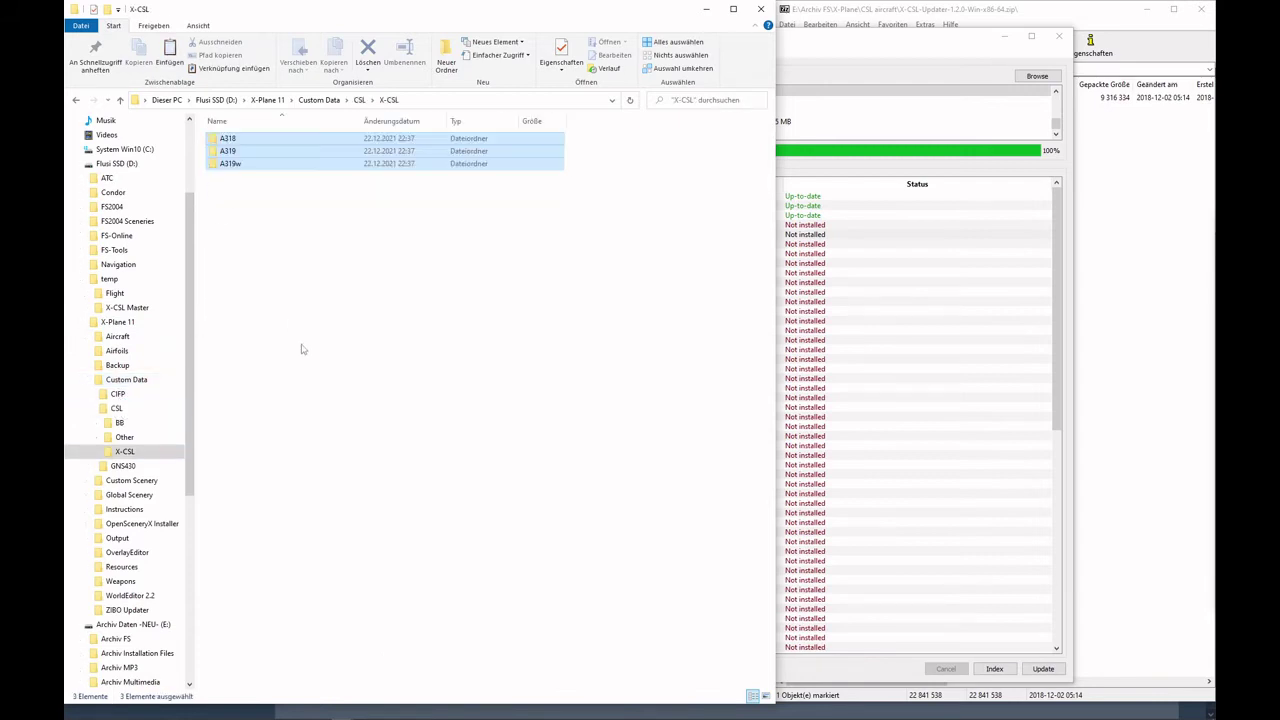
click(303, 348)
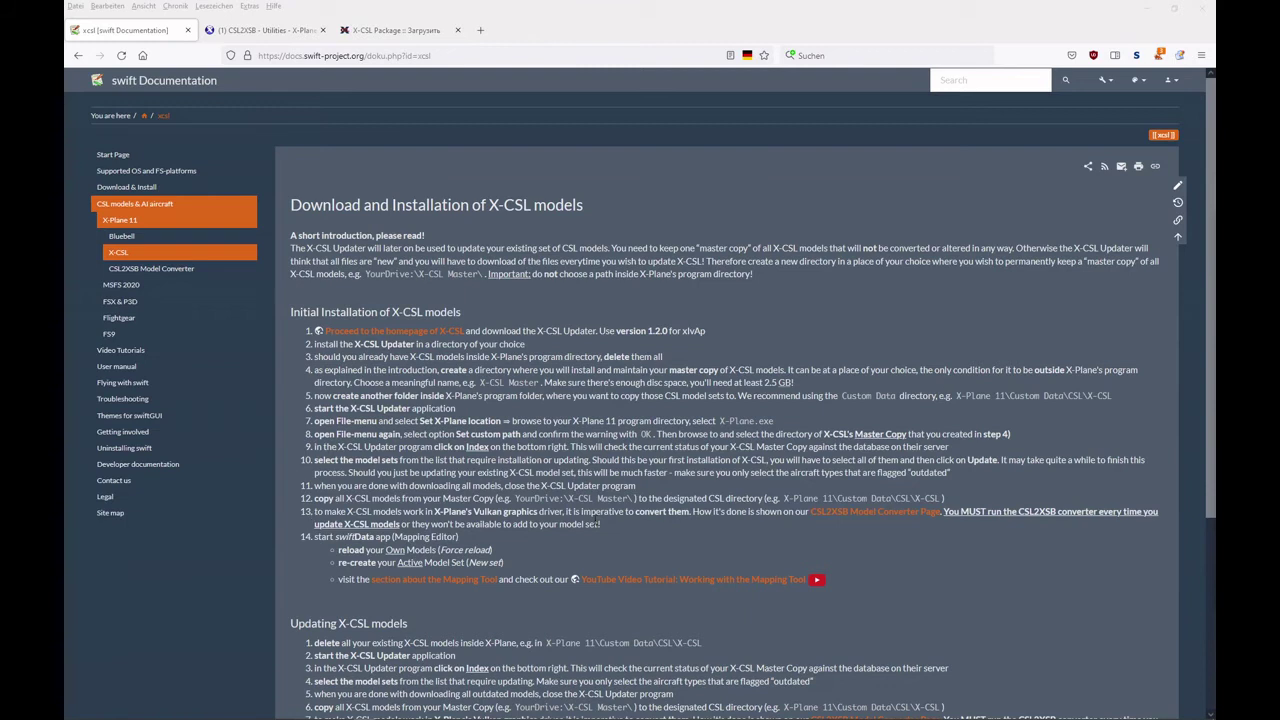
- Open the CSL2XSB Model Converter page and scroll to the 'Model Conversion - swift Configuration Wizard' steps
click(875, 514)
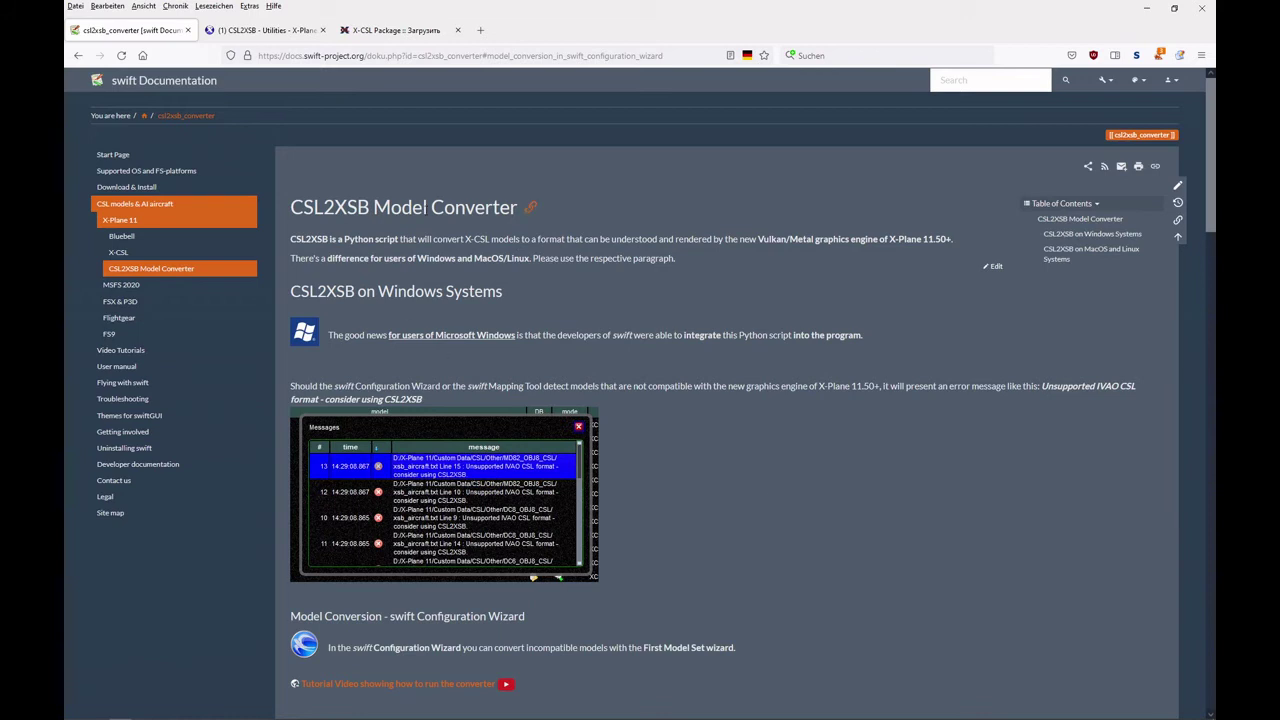
drag(287, 291, 536, 302)
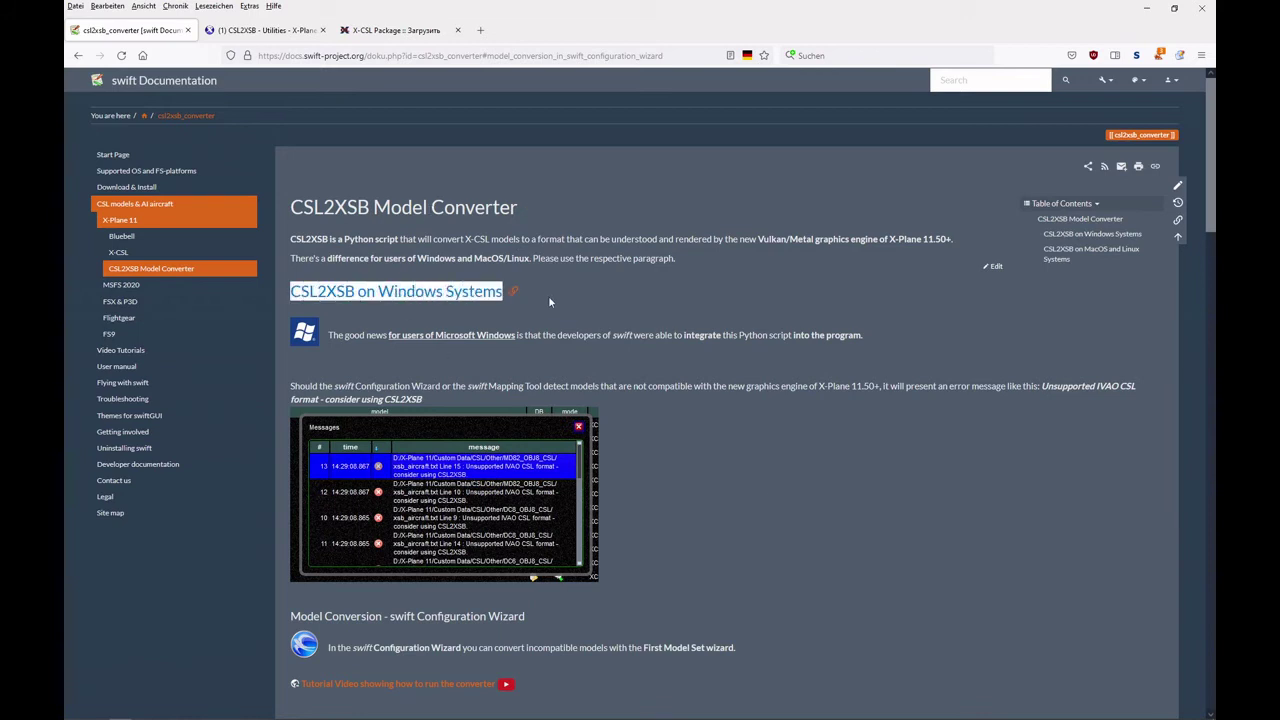
click(549, 295)
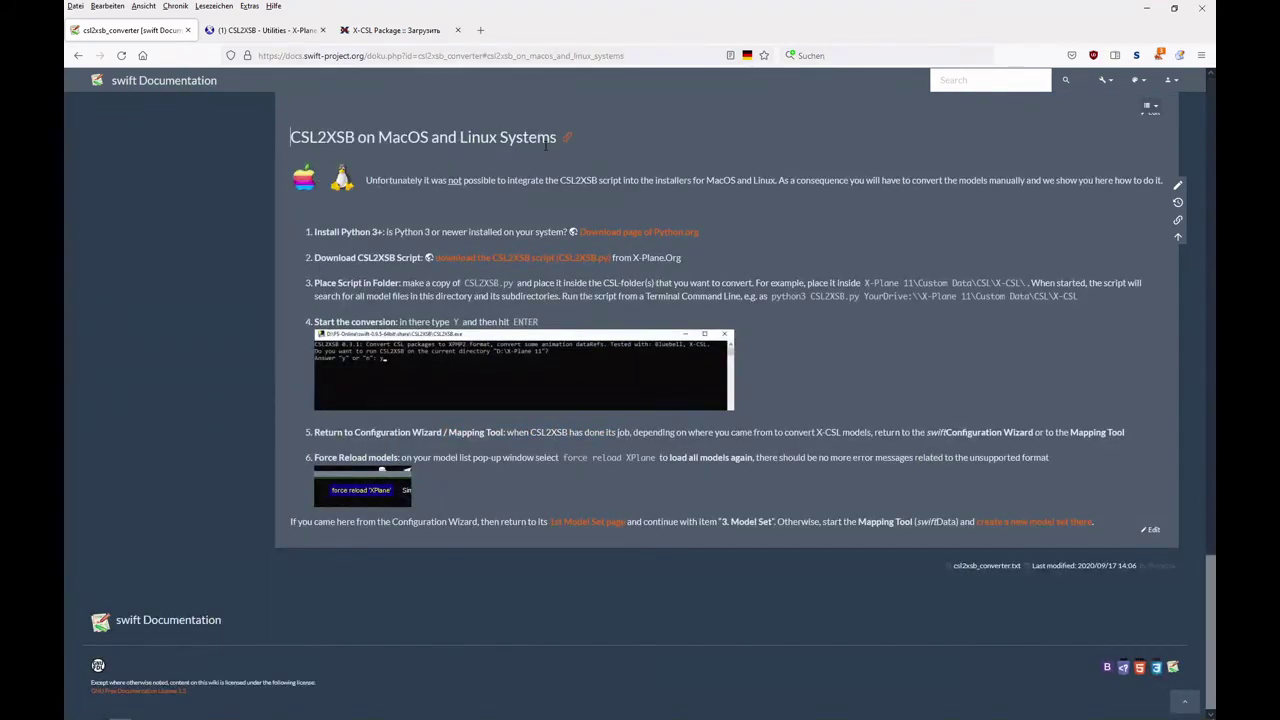
drag(1205, 644, 1208, 288)
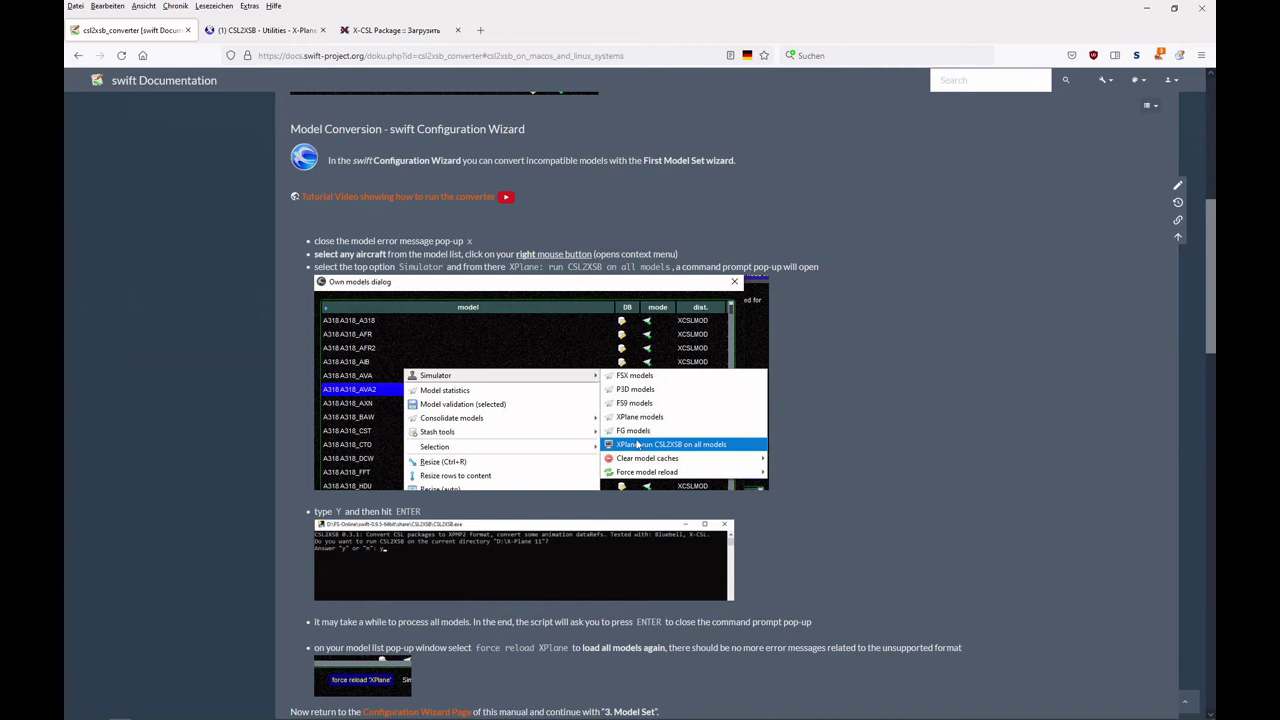
scroll(1071, 323, down, 5)
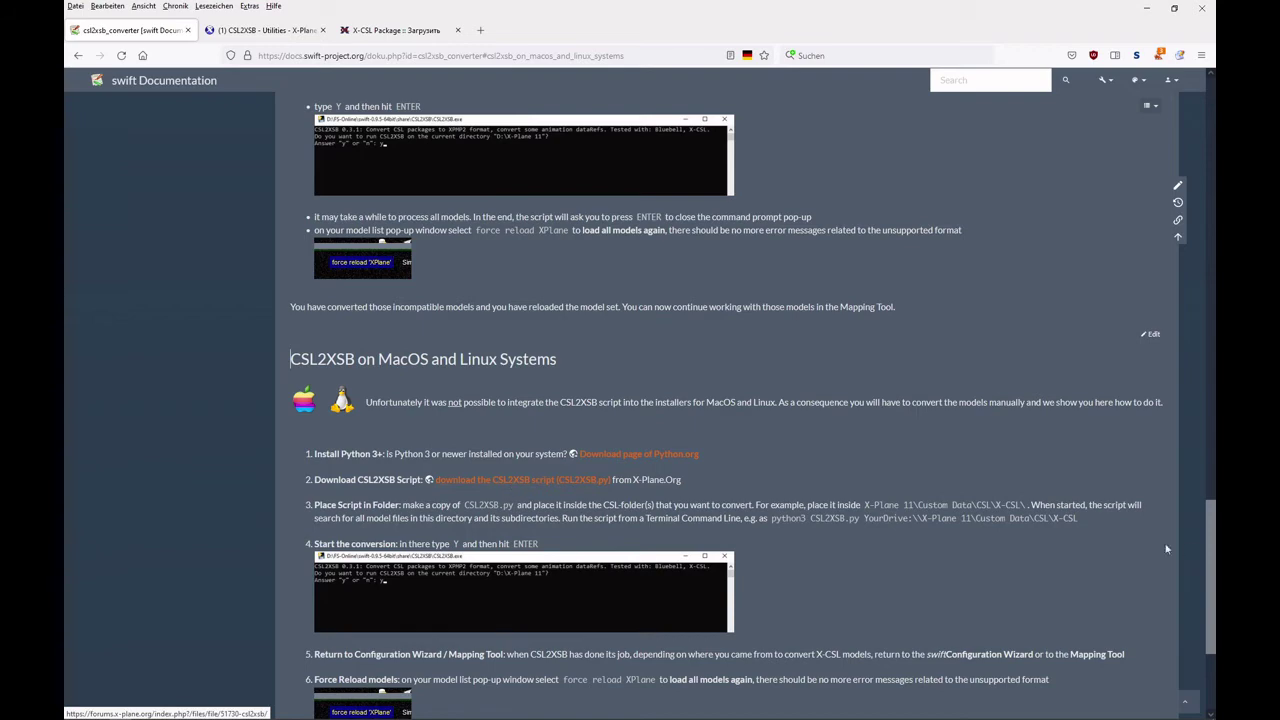
drag(1207, 580, 1207, 170)
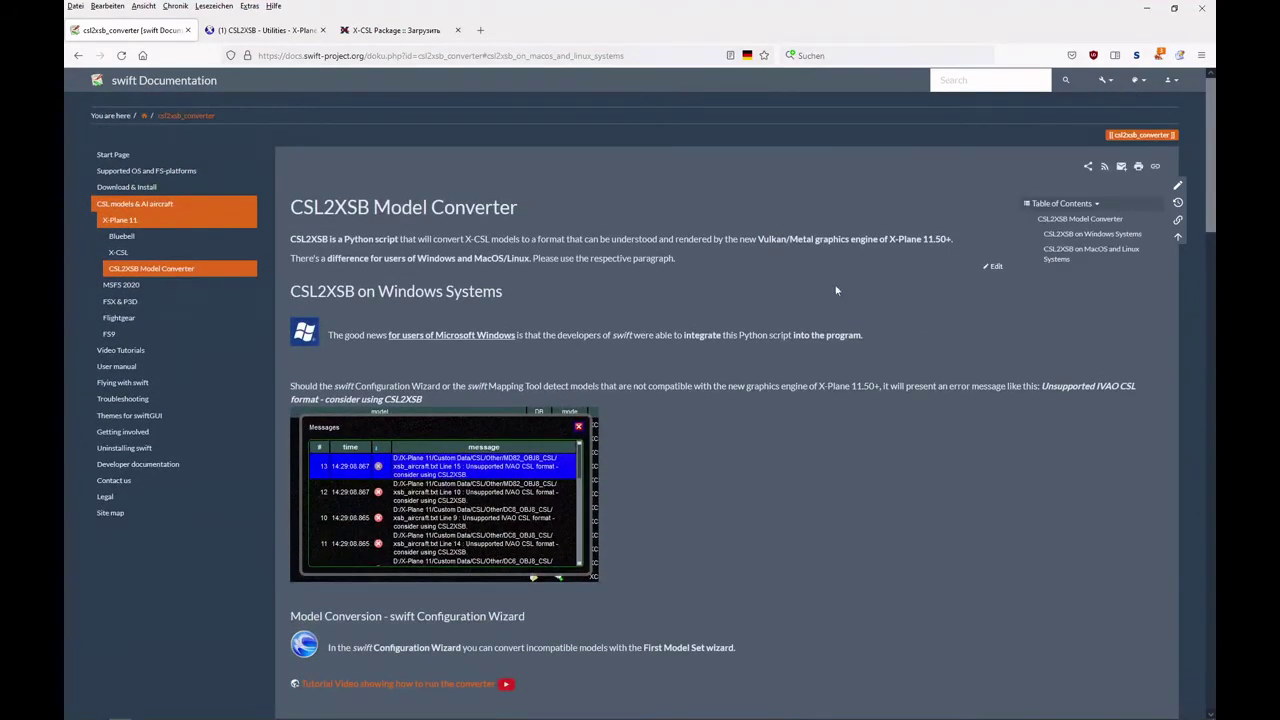
scroll(836, 290, down, 5)
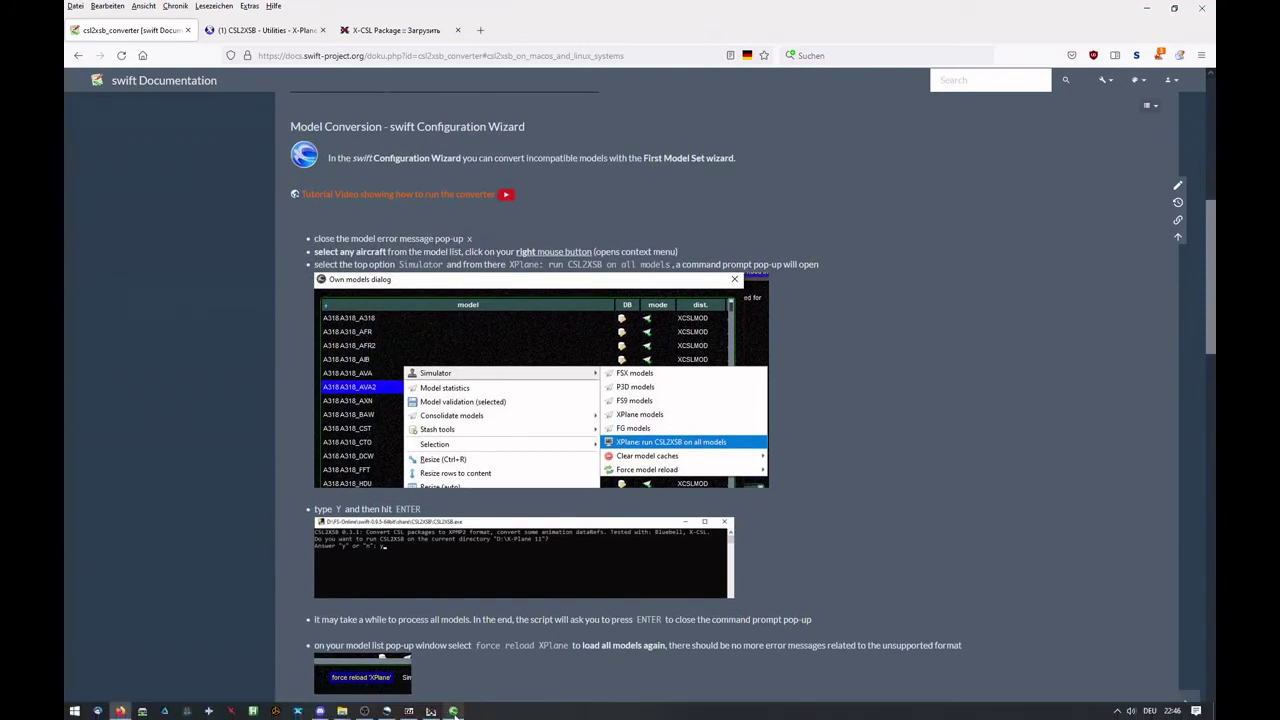
click(455, 712)
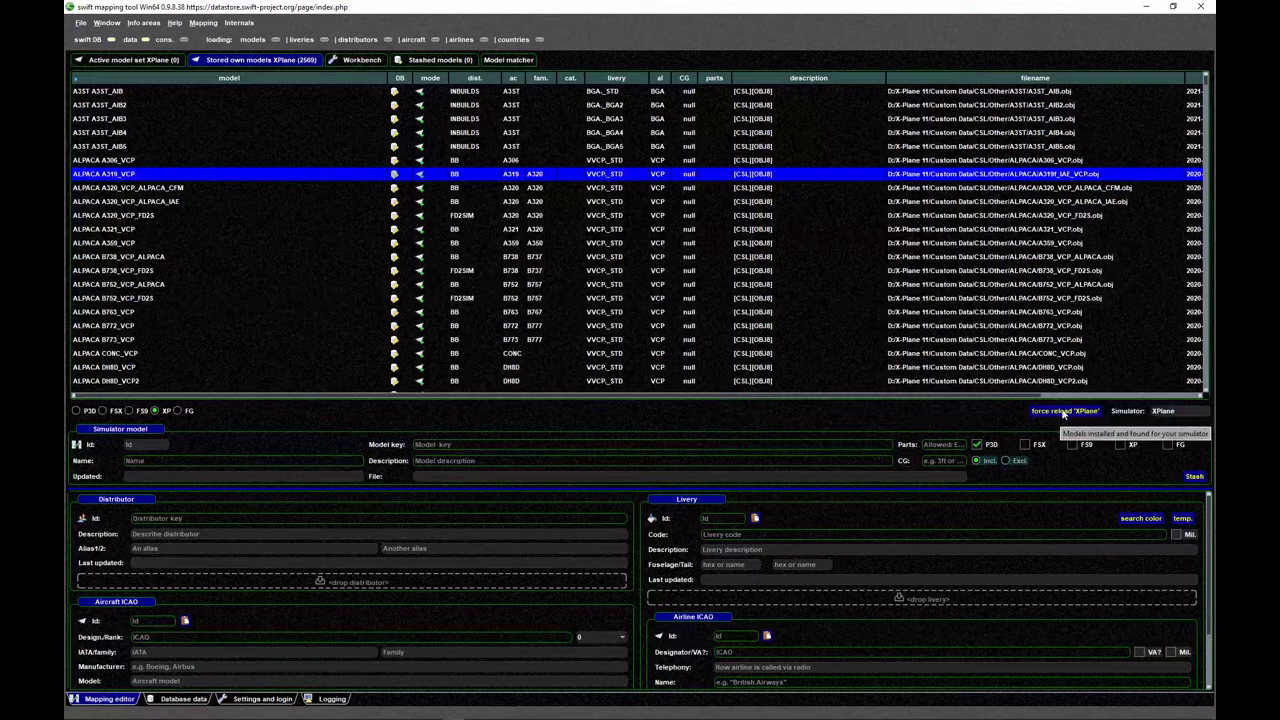
- Force-reload the X-Plane models from disk, confirming the reload to list the unsupported IVAO format messages
click(1063, 413)
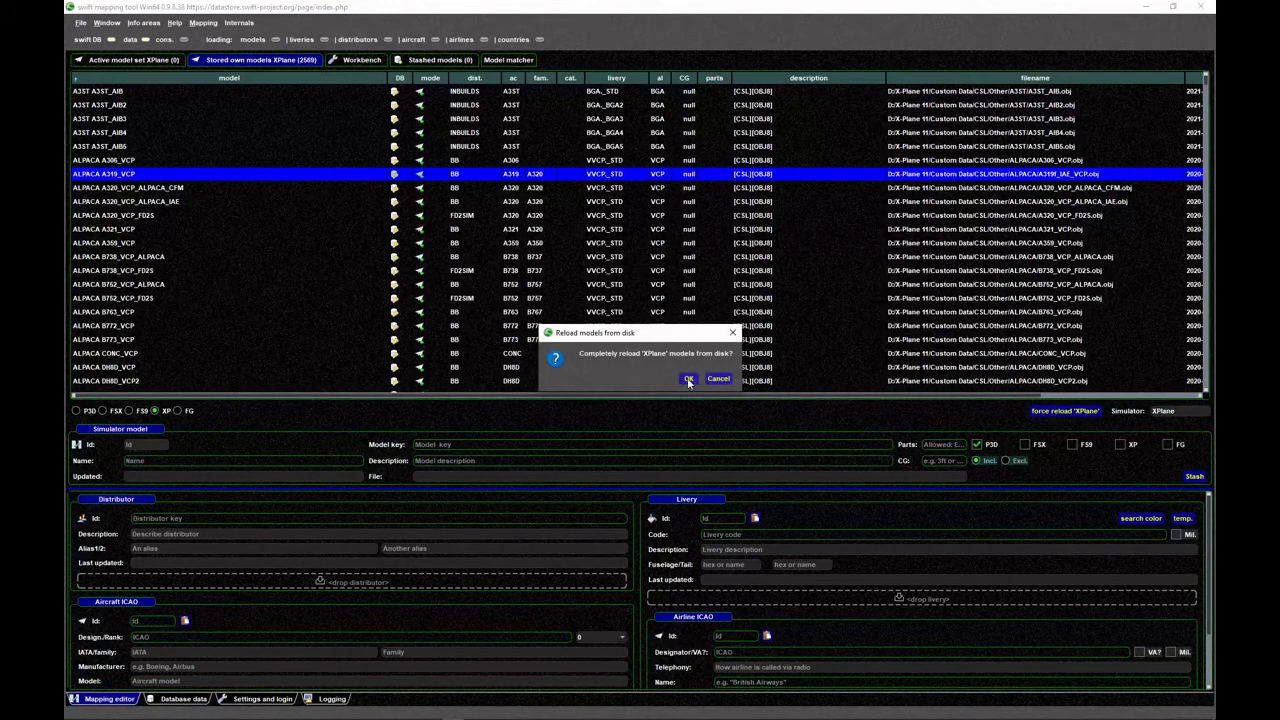
click(686, 380)
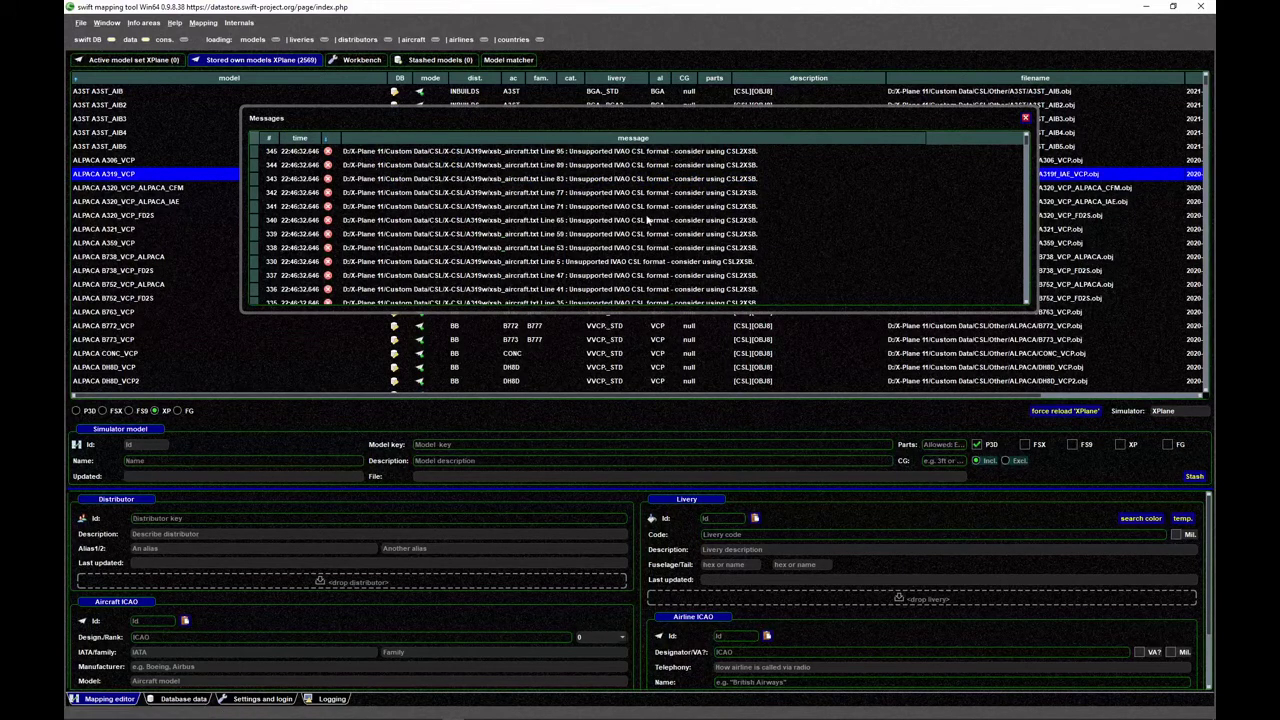
- Review the Line 83 unsupported-format message, then close the Messages window
click(410, 180)
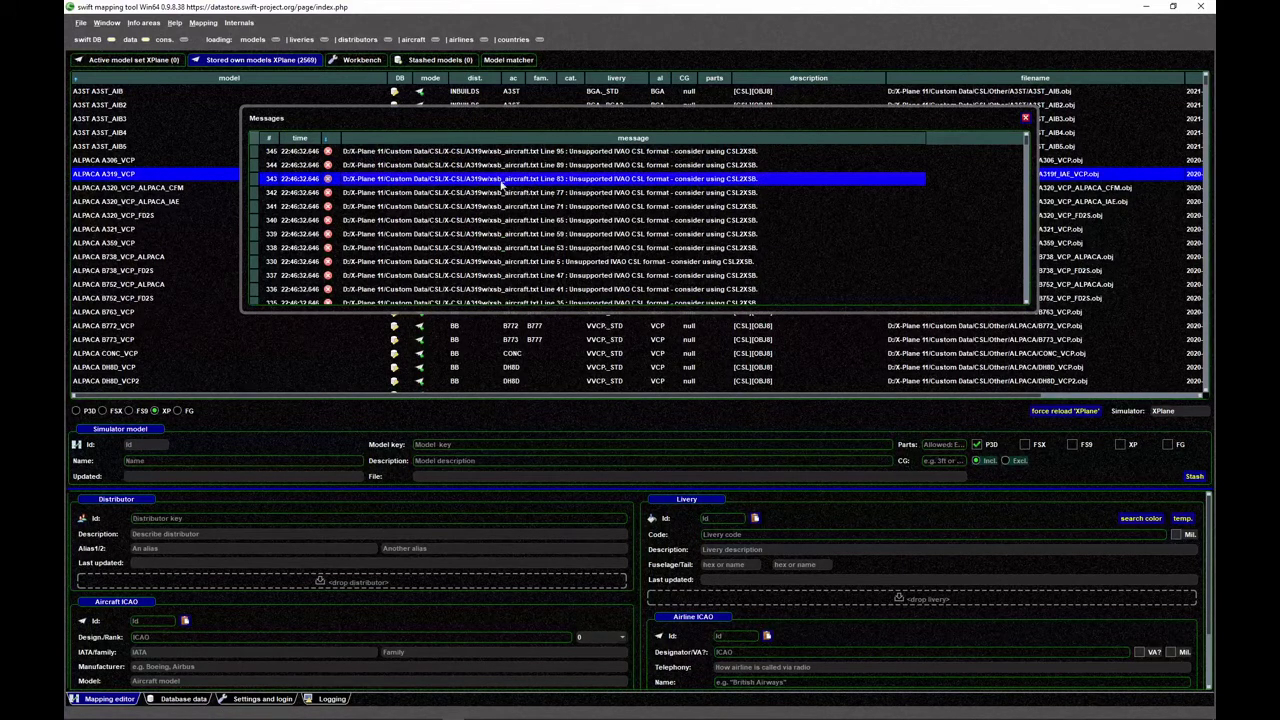
scroll(580, 210, down, 20)
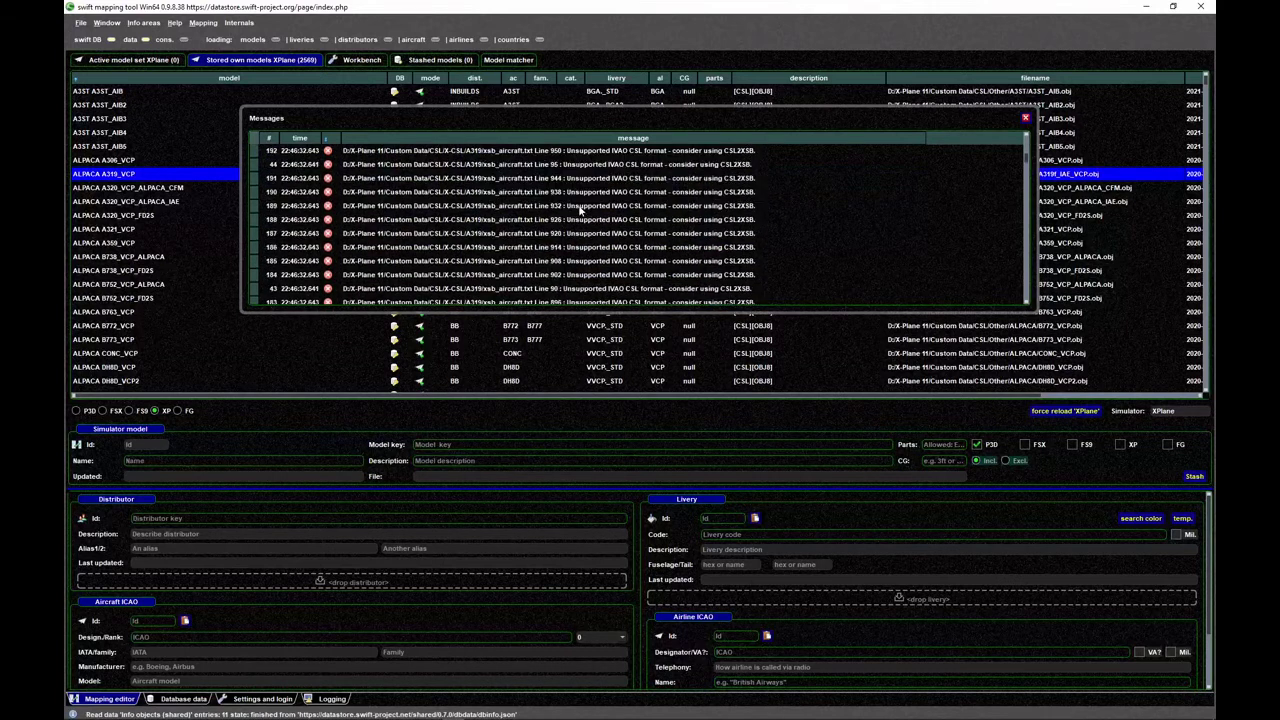
scroll(580, 210, up, 20)
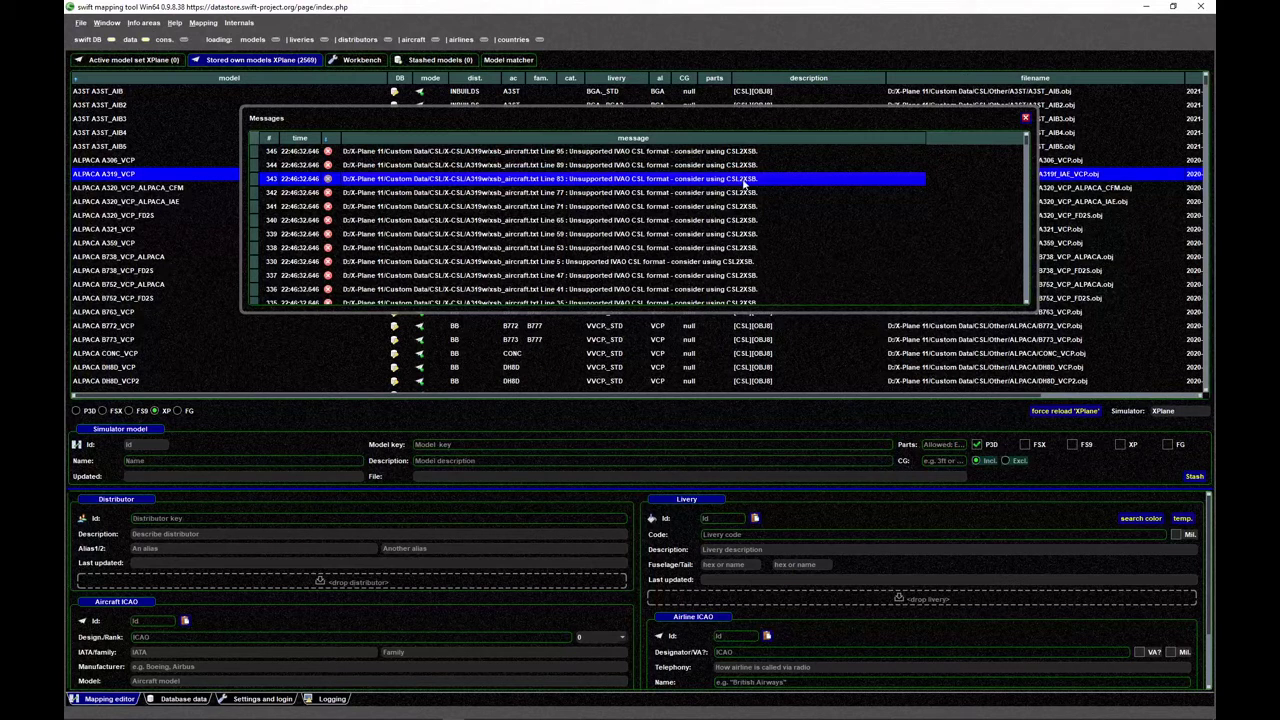
click(1027, 120)
- Run 'XPlane: run CSL2XSB on all models' from the model list's Simulator menu
click(455, 189)
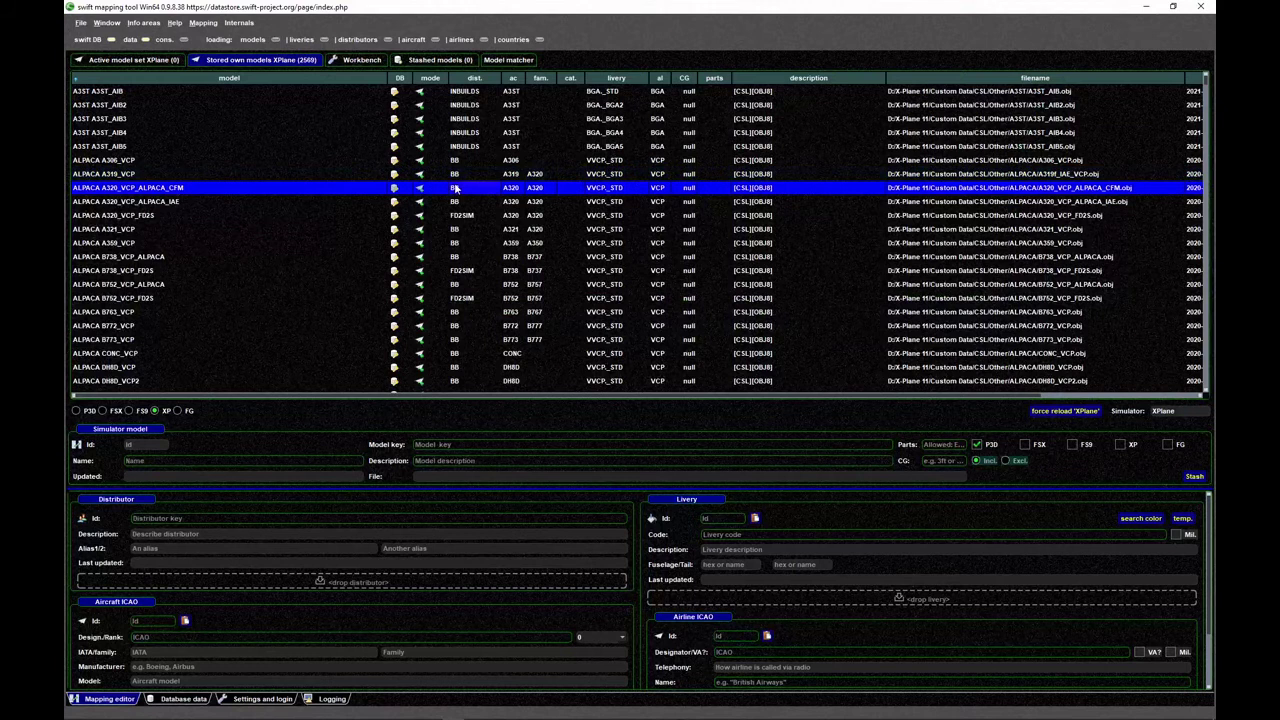
click(328, 137)
right_click(328, 137)
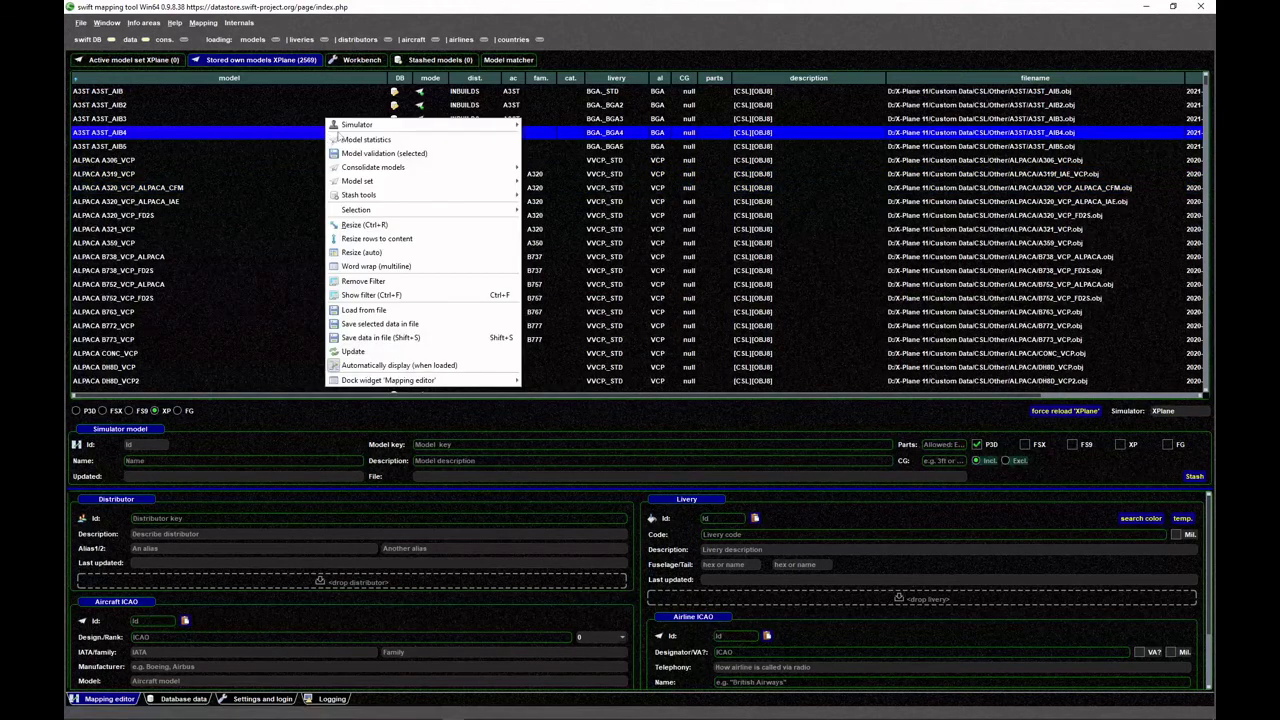
mouse_move(358, 128)
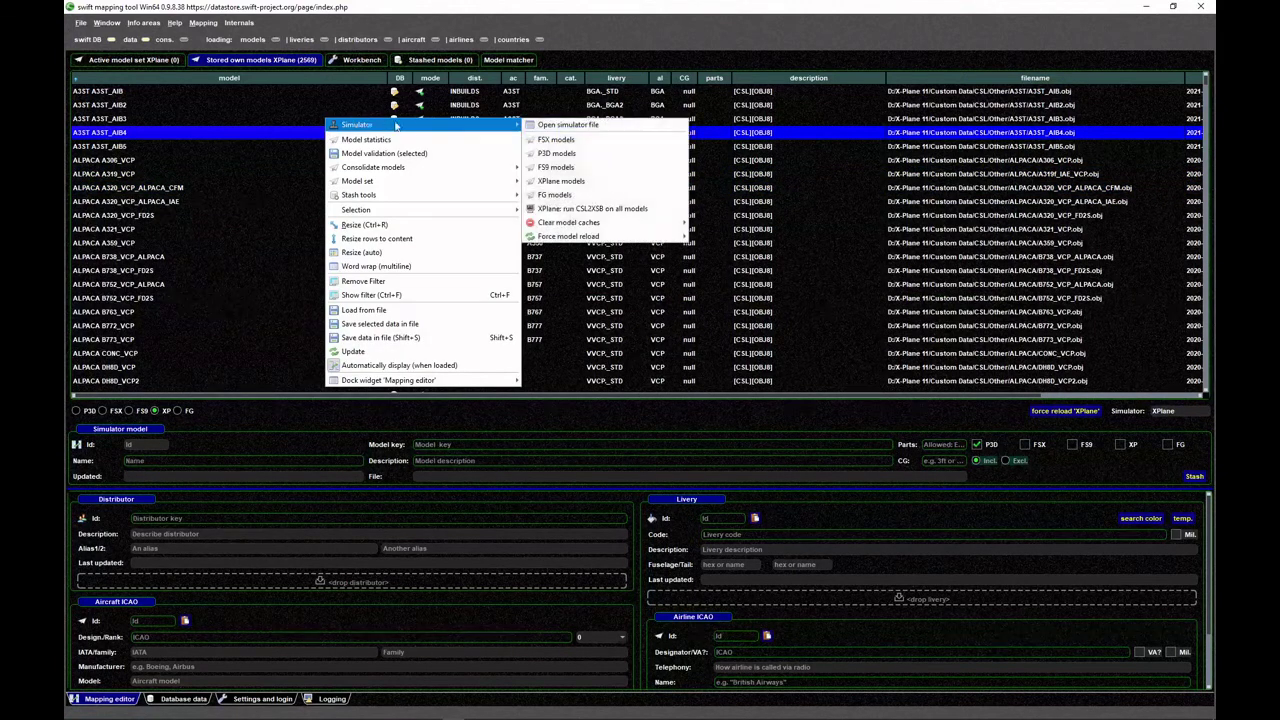
click(653, 210)
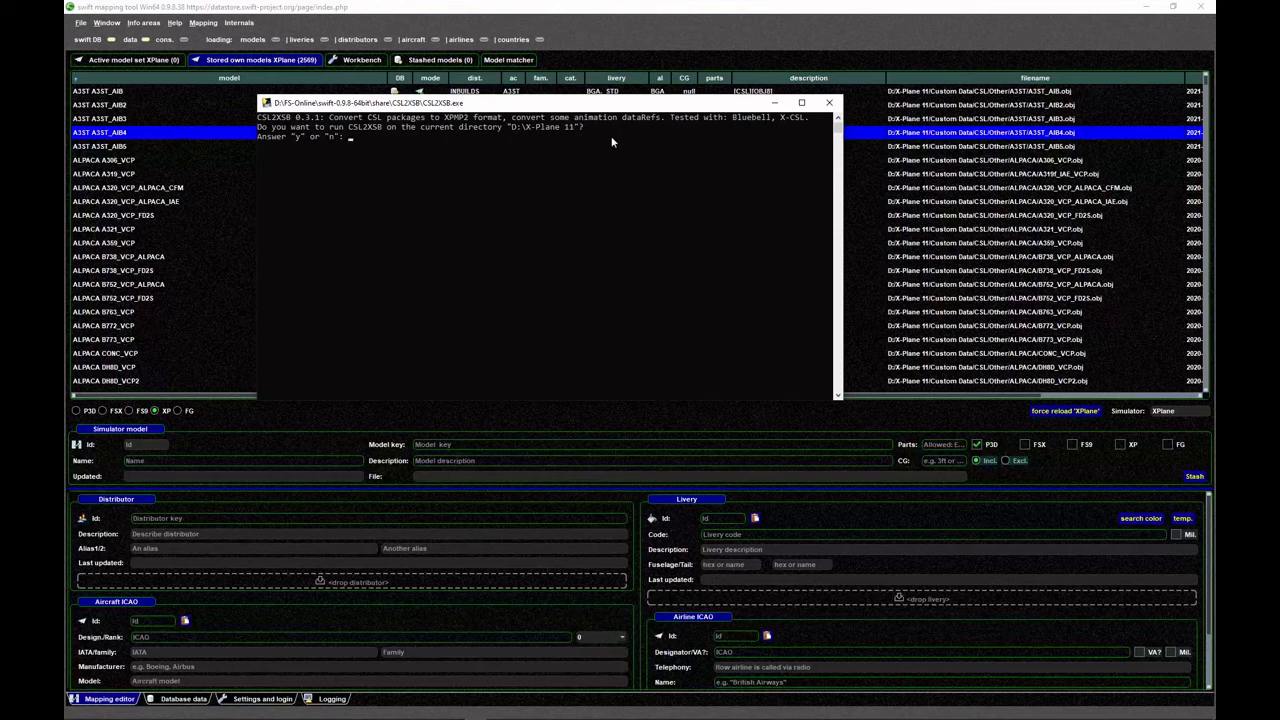
- Answer y to convert all X-Plane 11 CSL packages into 2976 OBJ8 files, then close the console
click(354, 164)
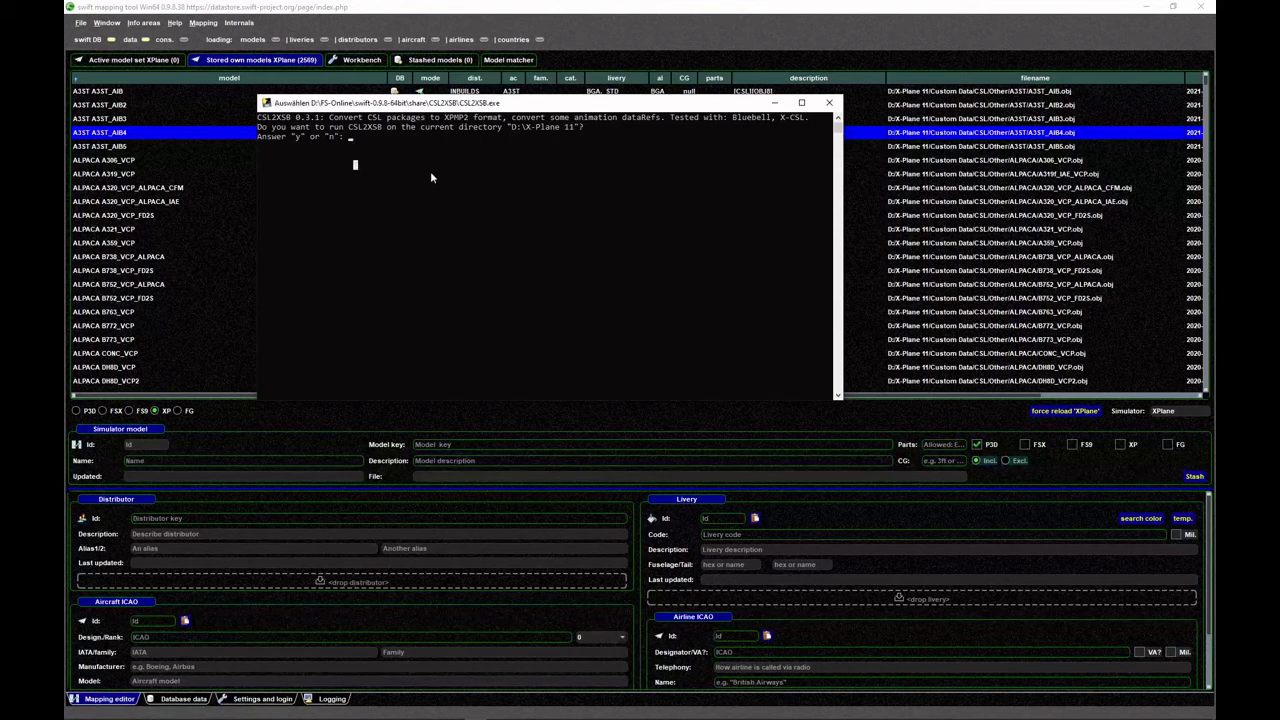
text(y)
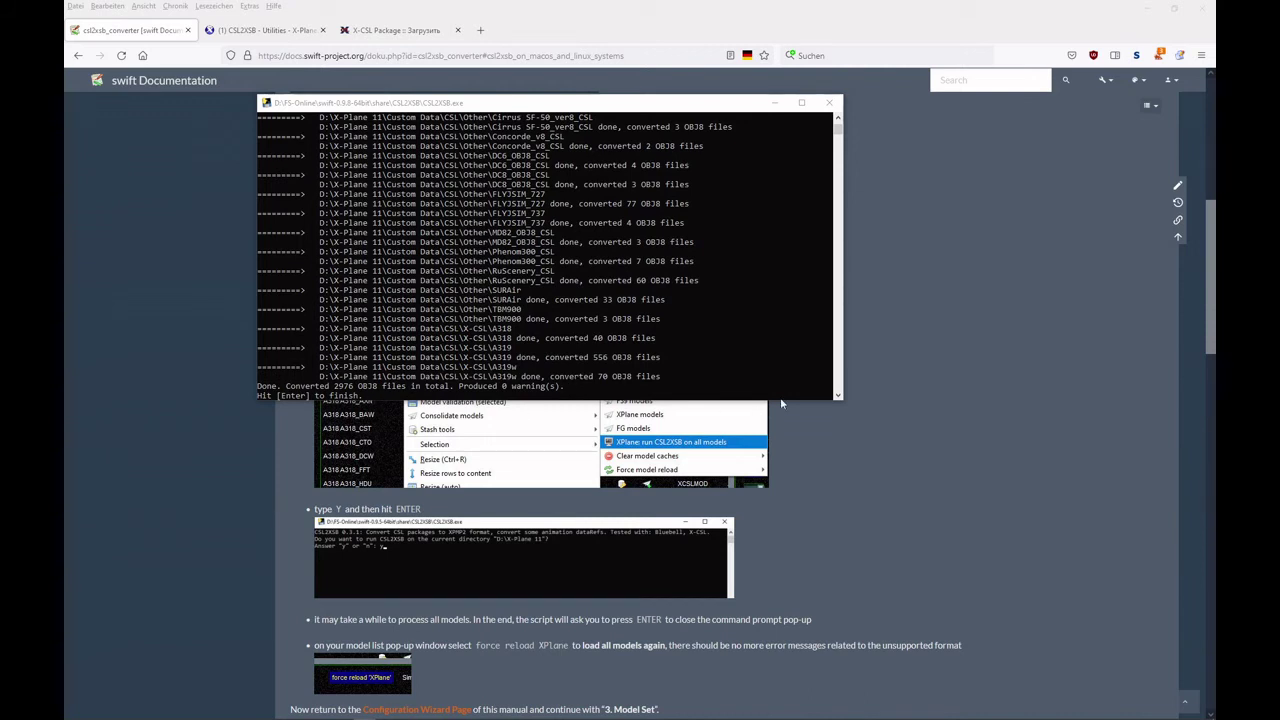
click(643, 357)
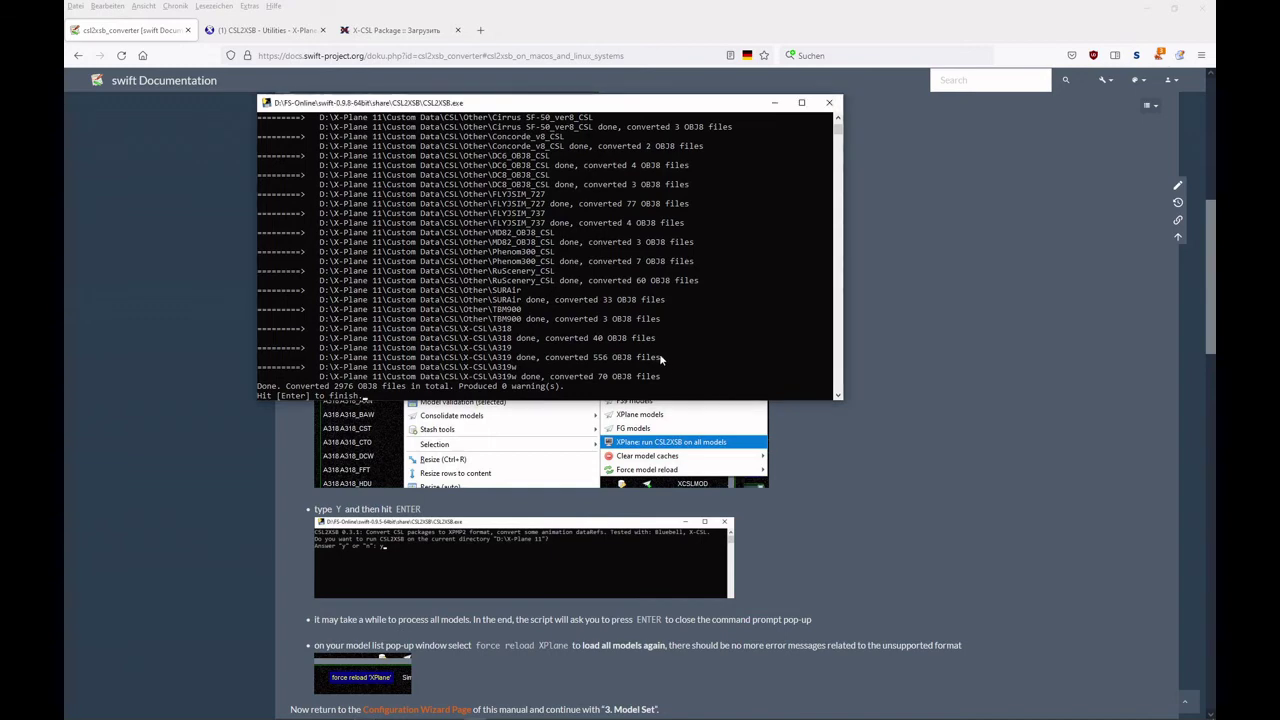
key(Return)
key(alt+Tab)
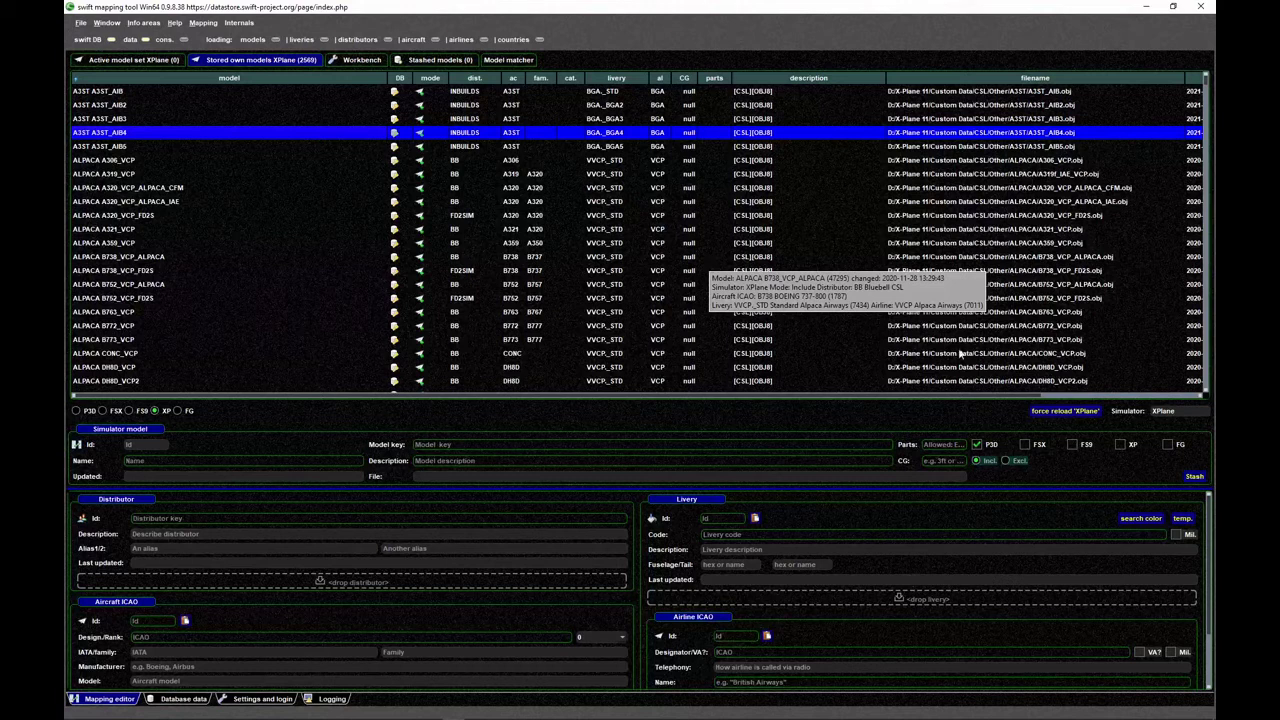
- Reload the X-Plane models from disk, now 2934 models with 1 error and 22 warnings
click(1065, 410)
click(690, 379)
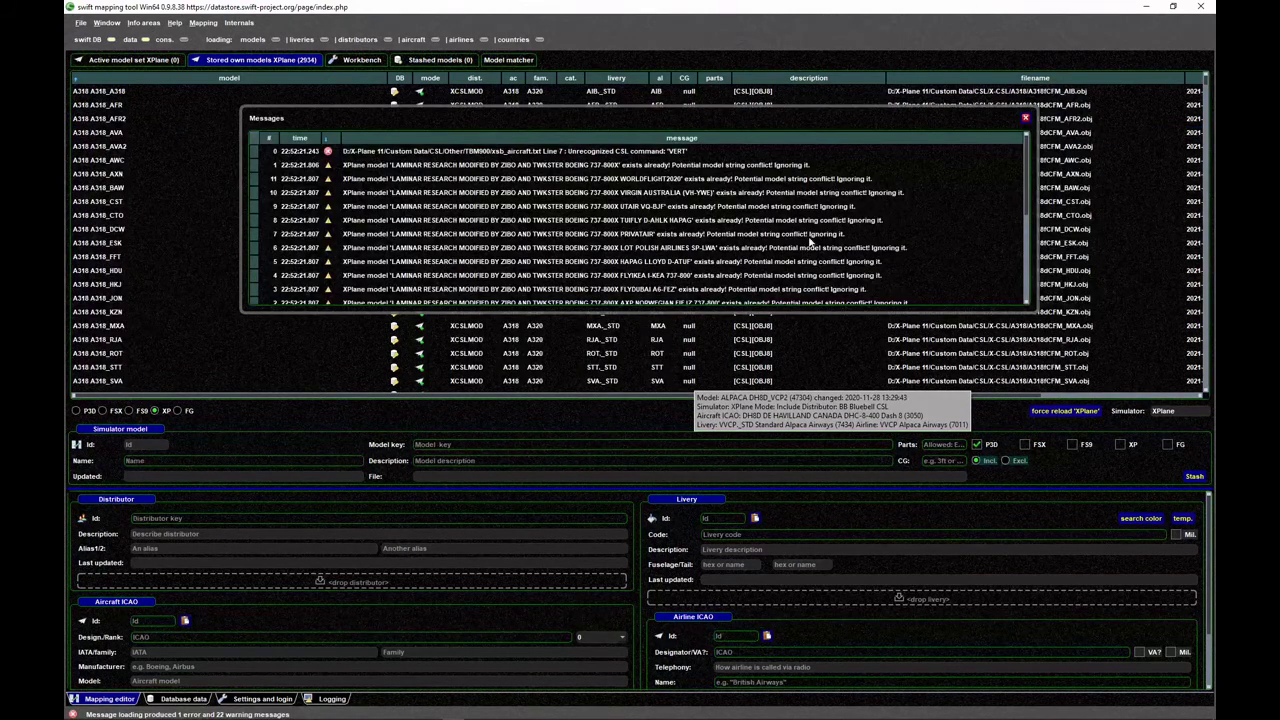
scroll(648, 241, down, 5)
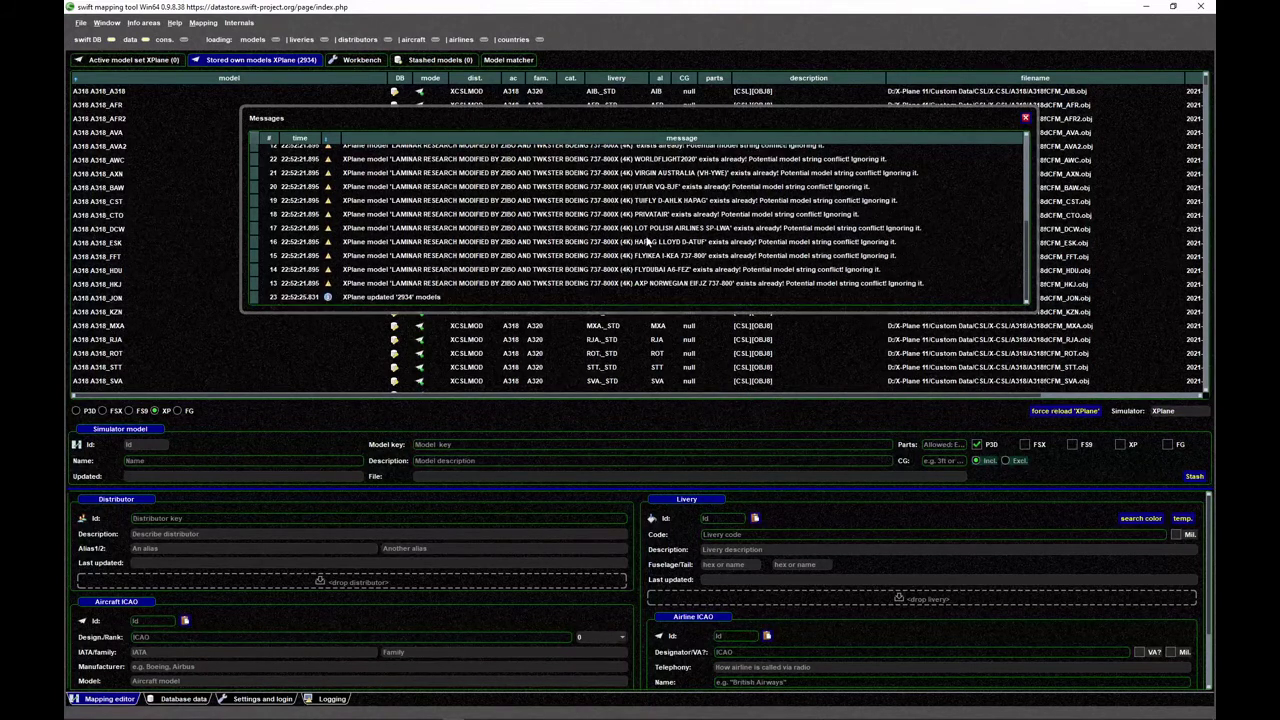
scroll(650, 245, up, 5)
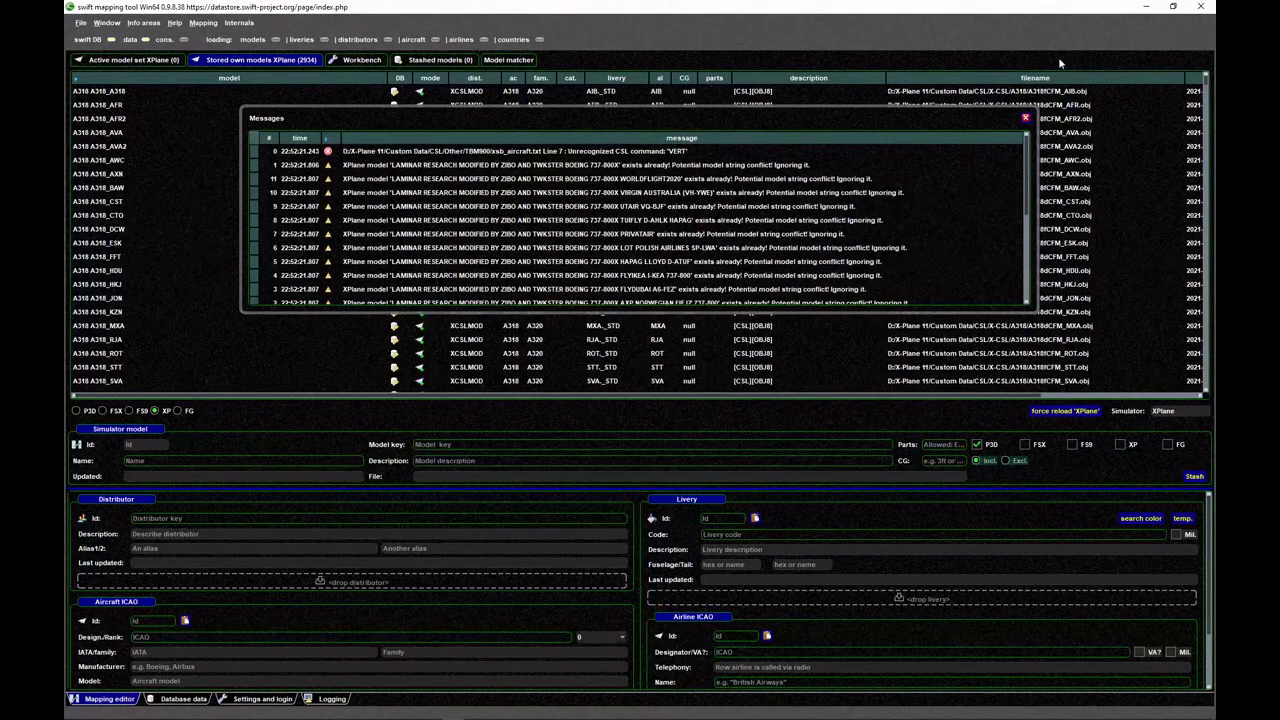
click(1025, 120)
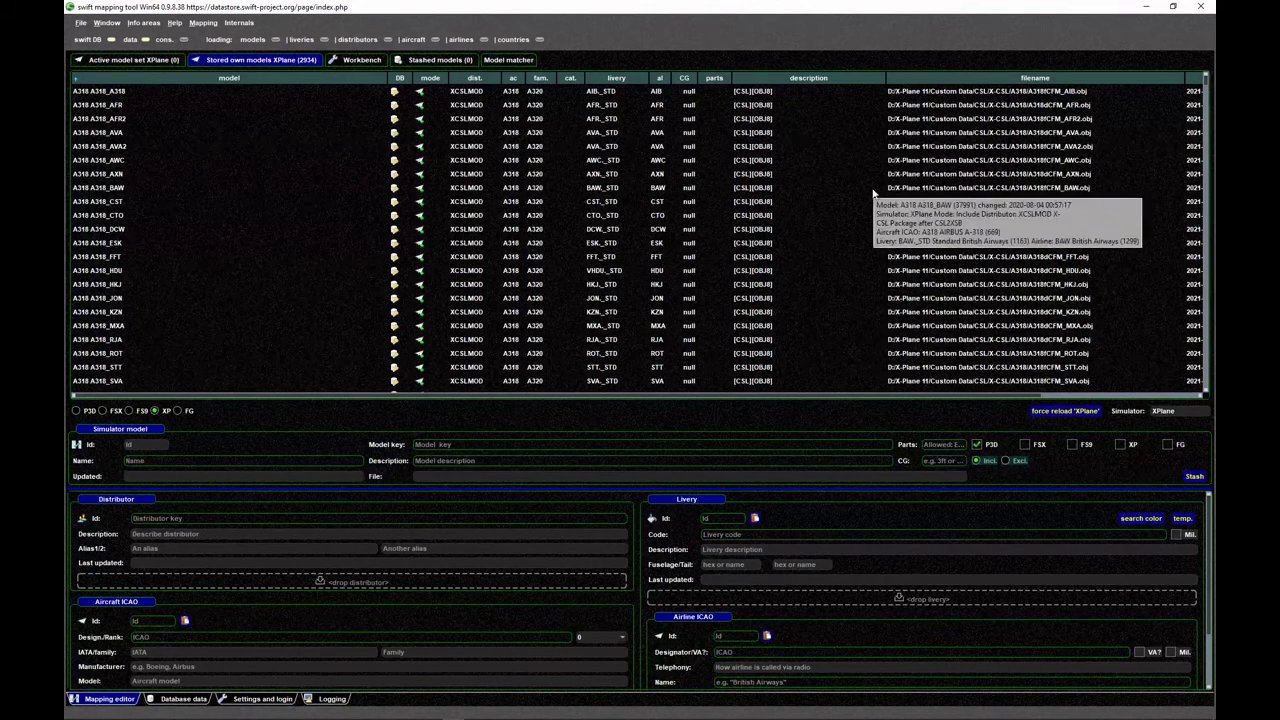
- Select the converted A318_AWC and A318_AVA2 models in the list
click(418, 159)
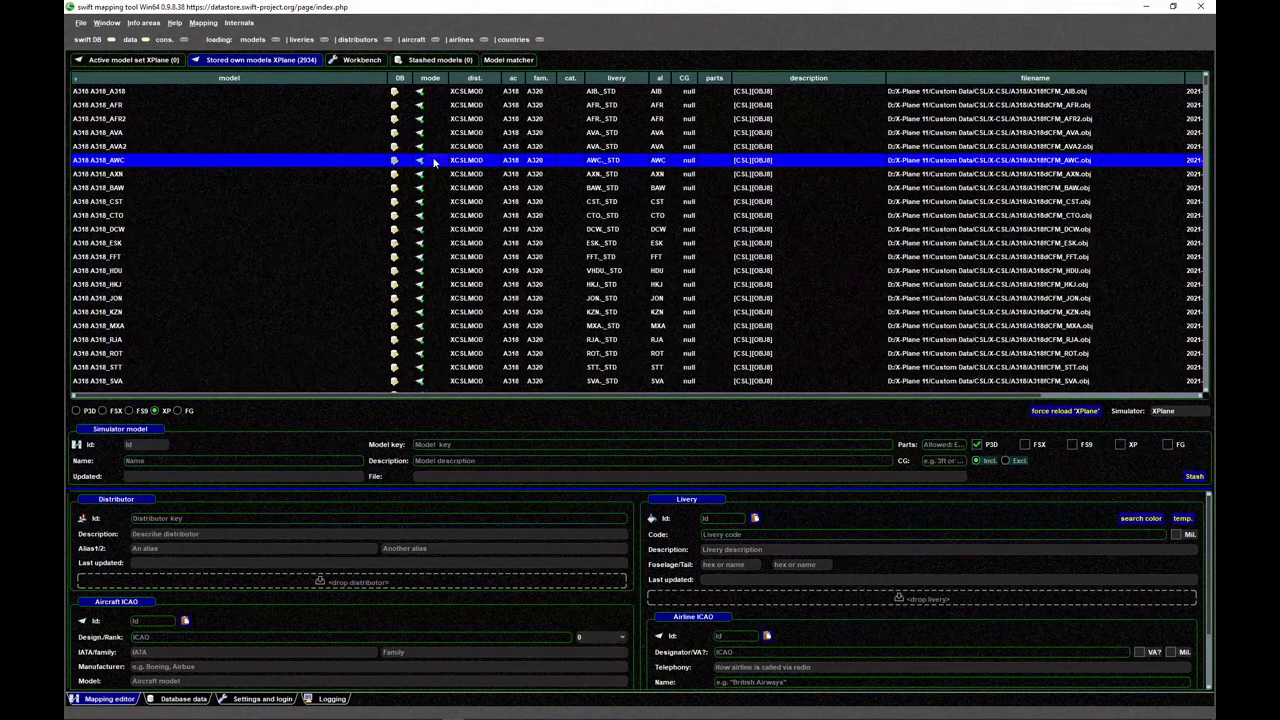
click(417, 149)
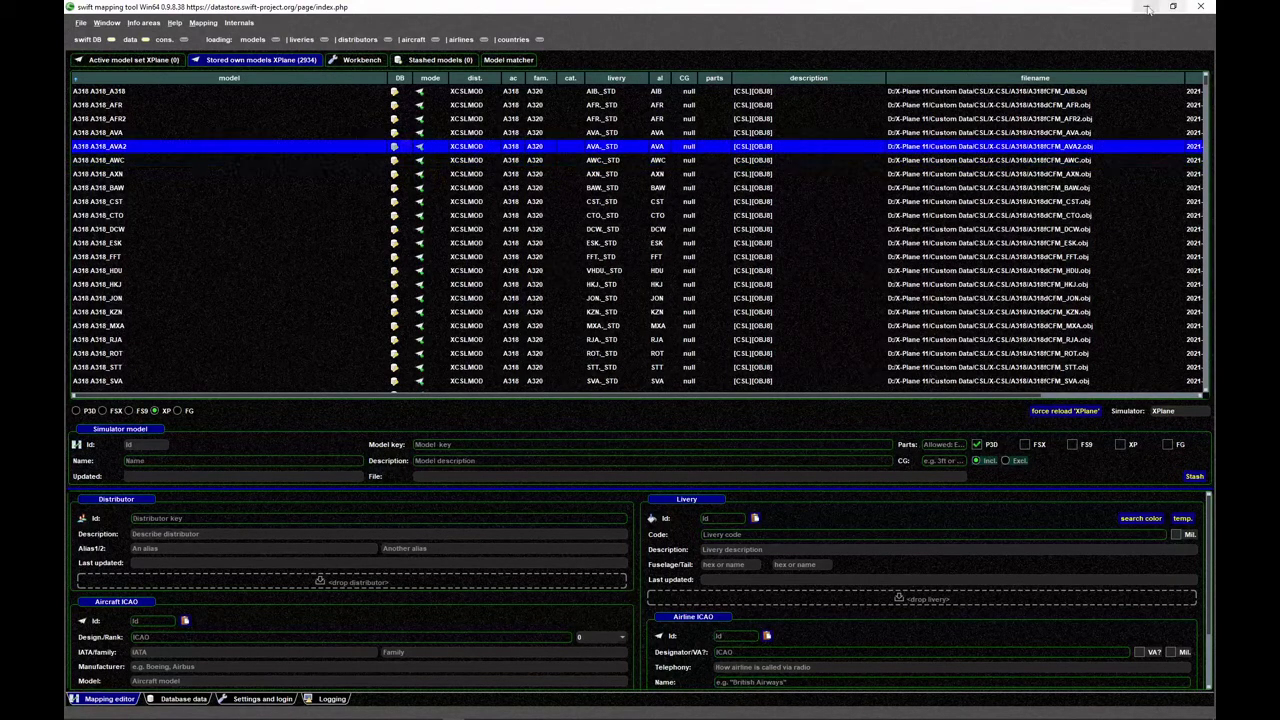
mouse_move(485, 704)
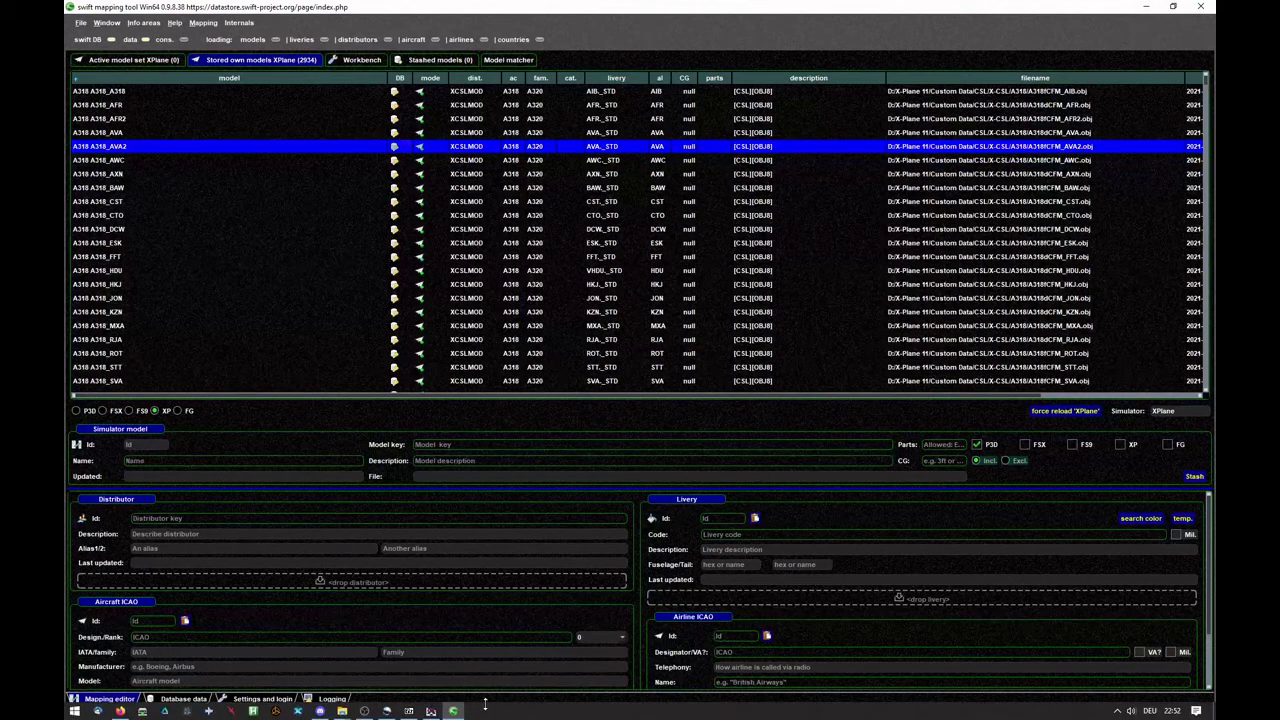
- Return to the swift converter docs, then open the X-Plane.org CSL2XSB 0.3.1 download page
click(120, 710)
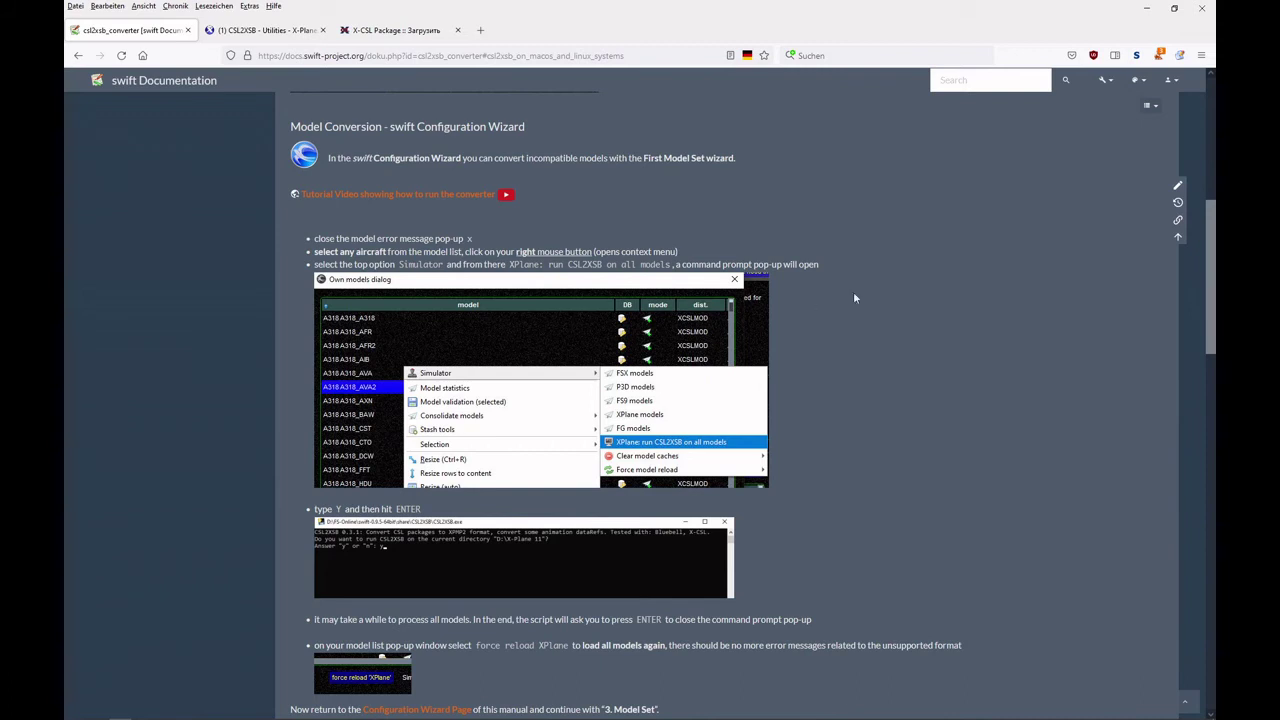
scroll(1192, 573, down, 5)
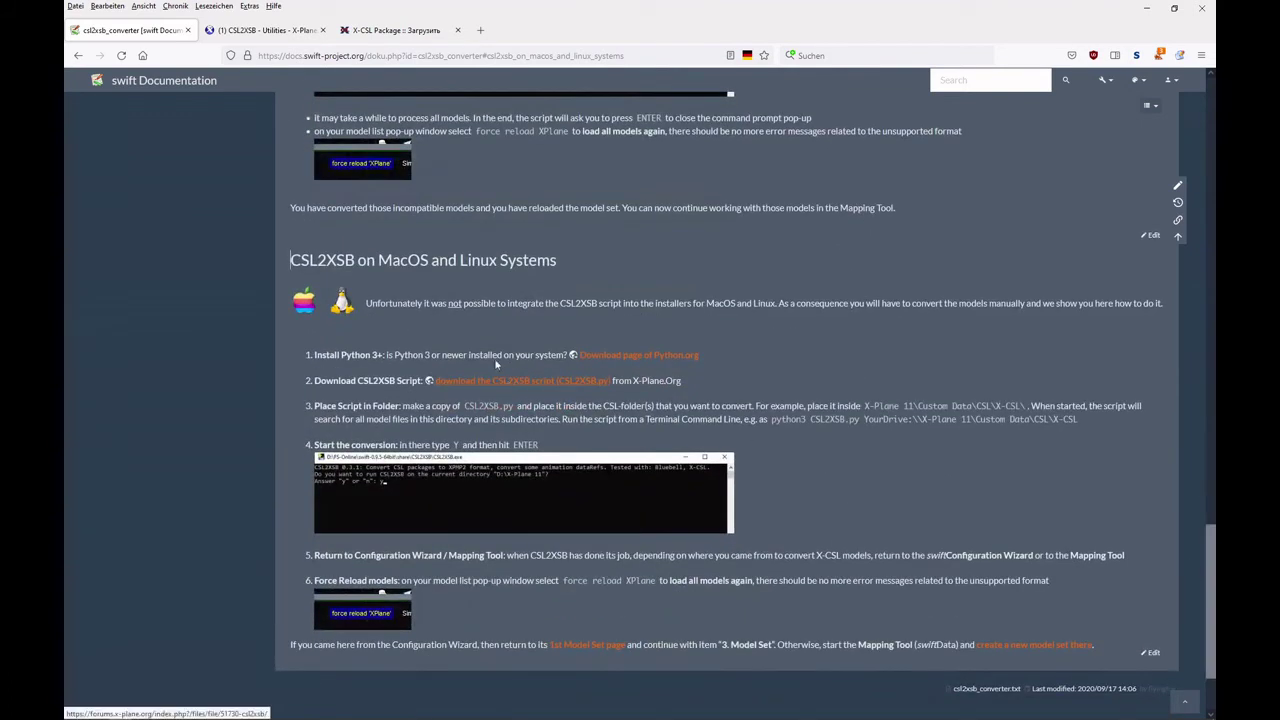
click(245, 30)
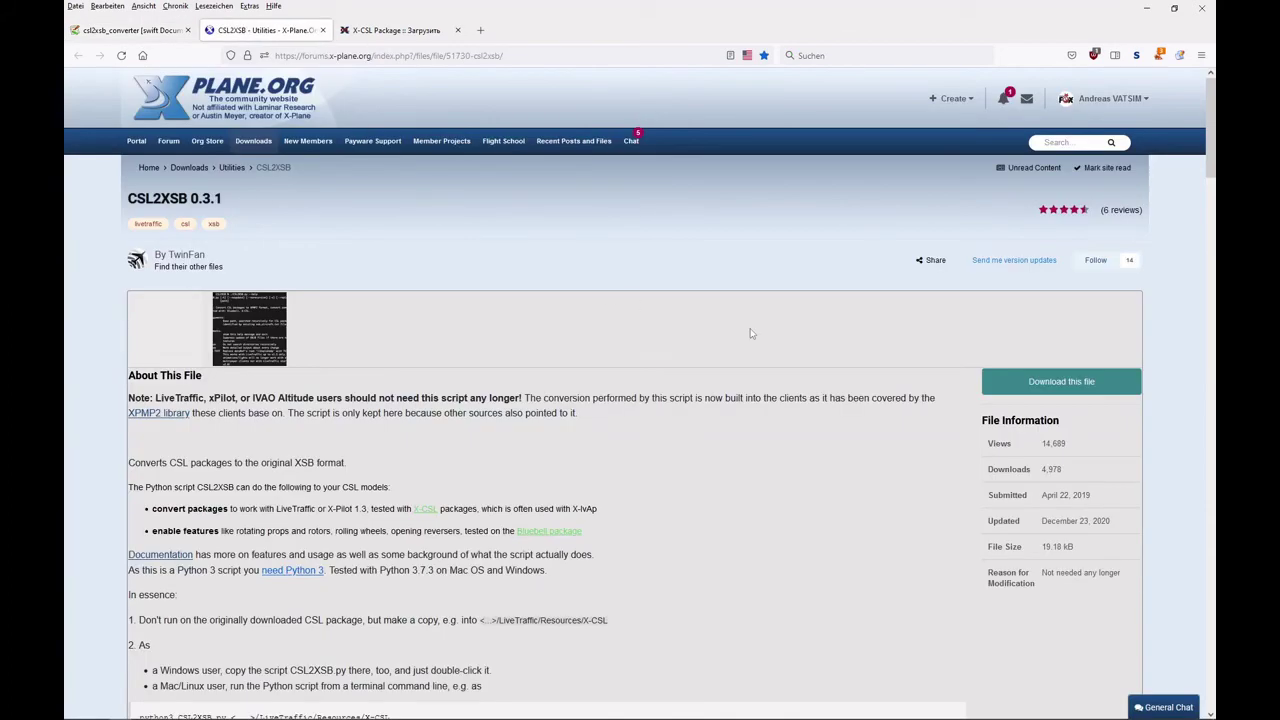
scroll(755, 330, down, 1)
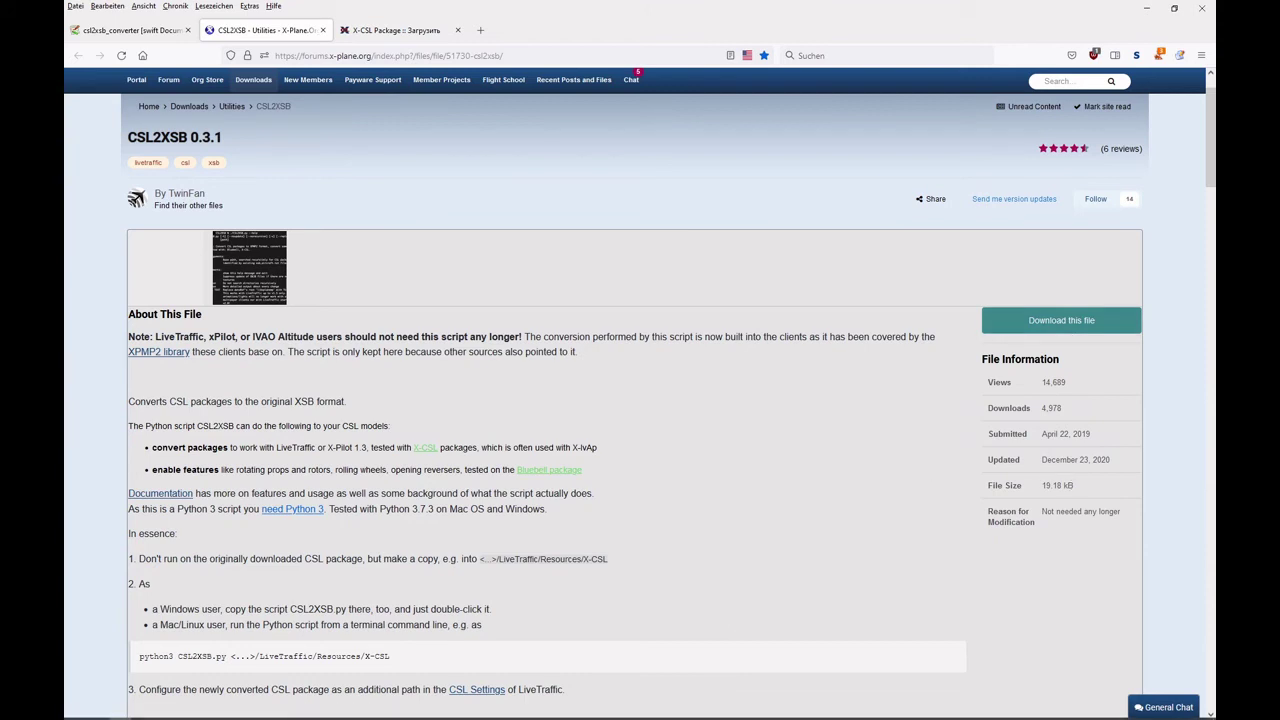
- Move CSL2XSB.py from the CSL folder into X-CSL and launch it there
mouse_move(341, 707)
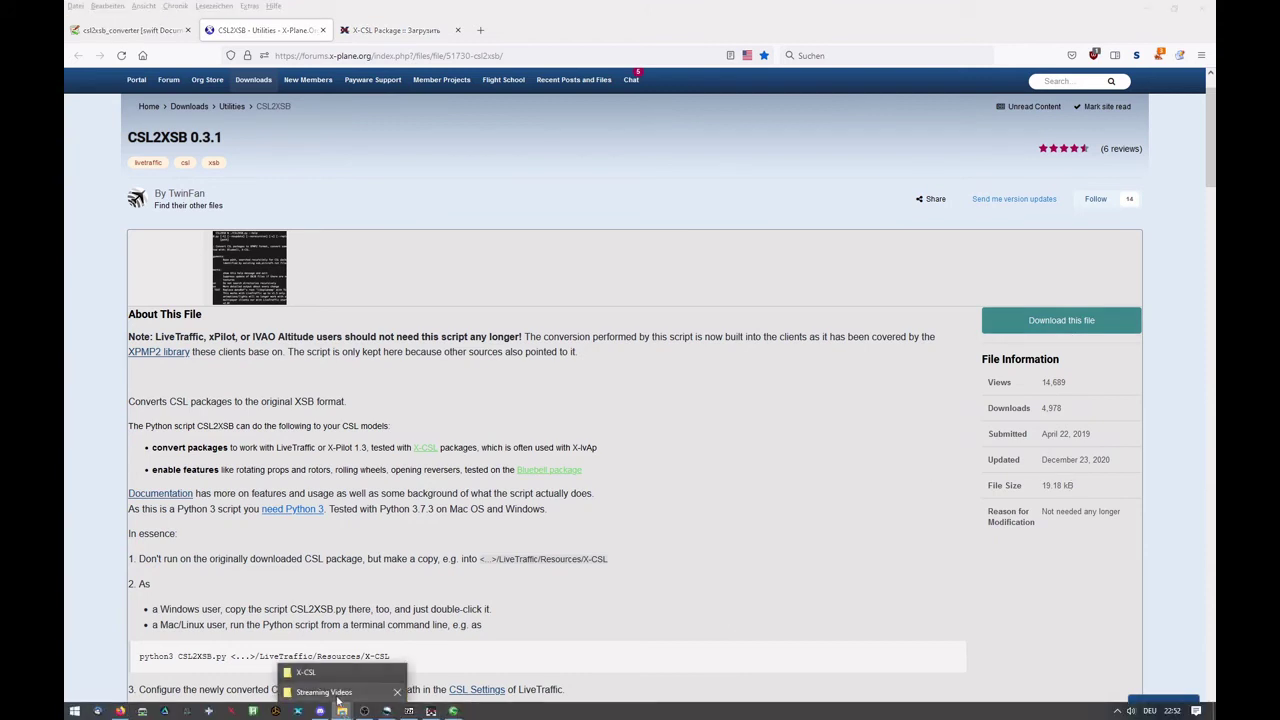
click(305, 672)
click(116, 408)
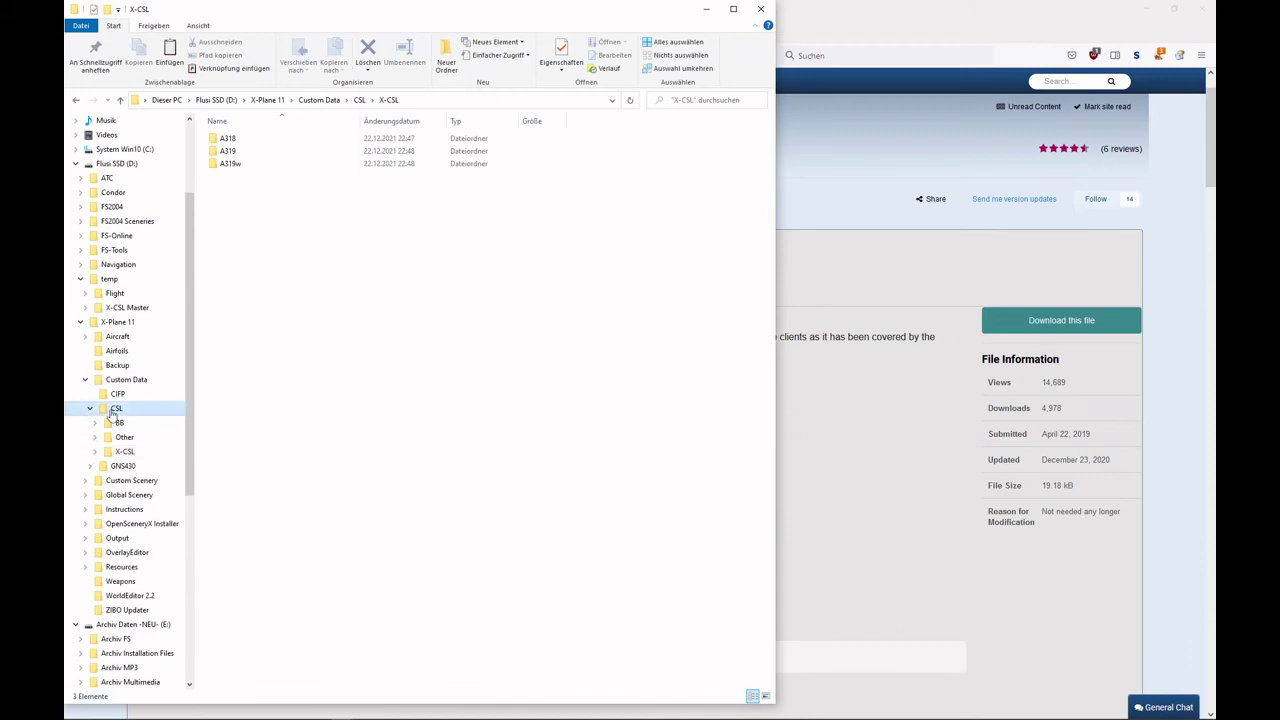
click(250, 177)
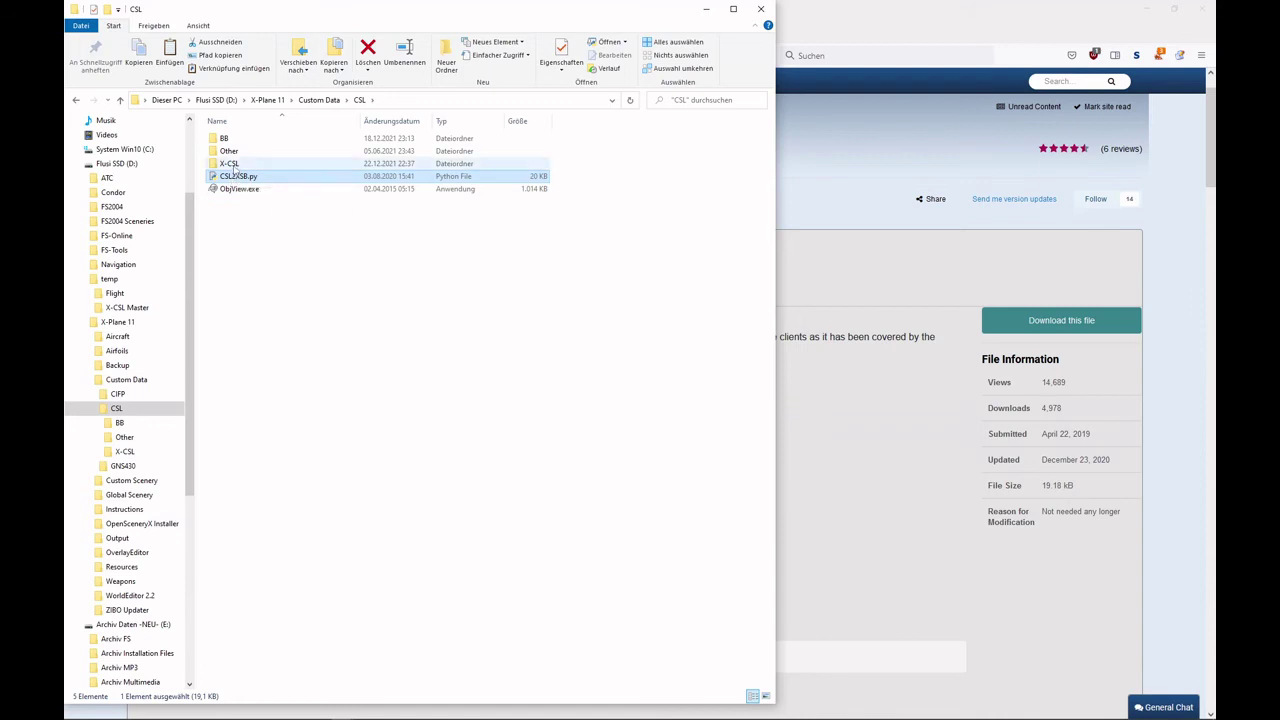
double_click(229, 163)
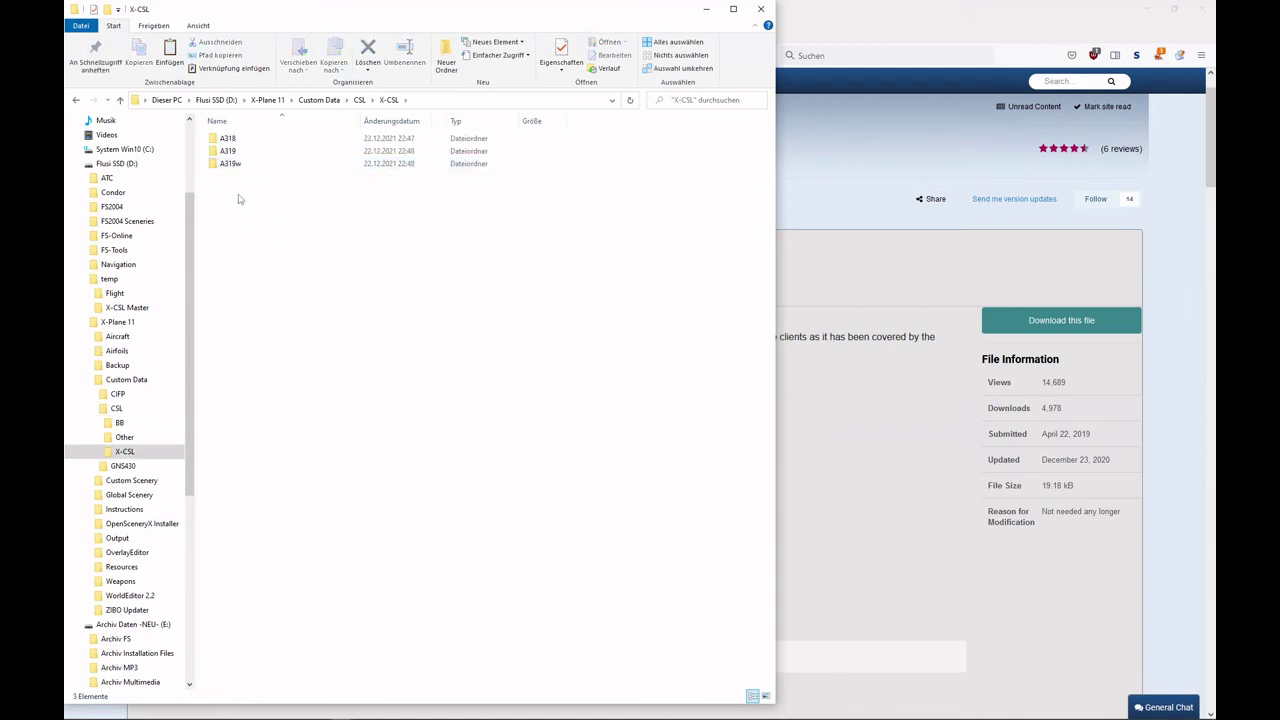
click(120, 100)
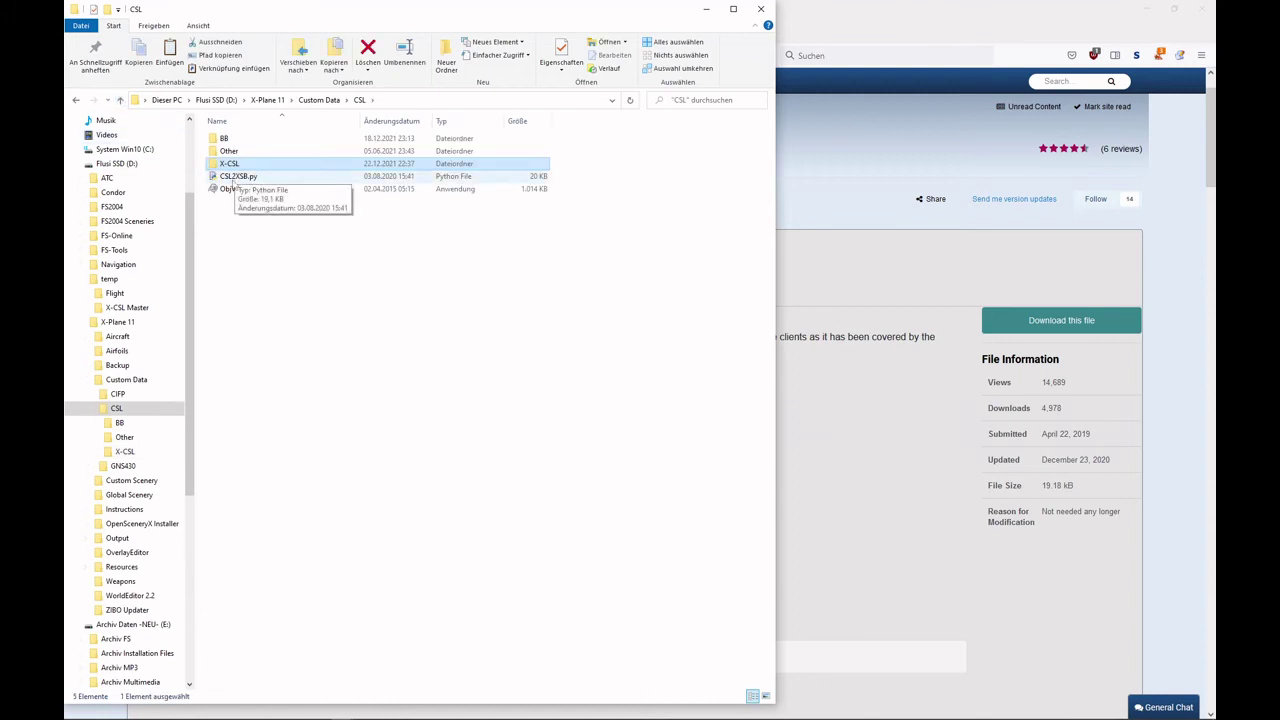
drag(231, 185, 231, 166)
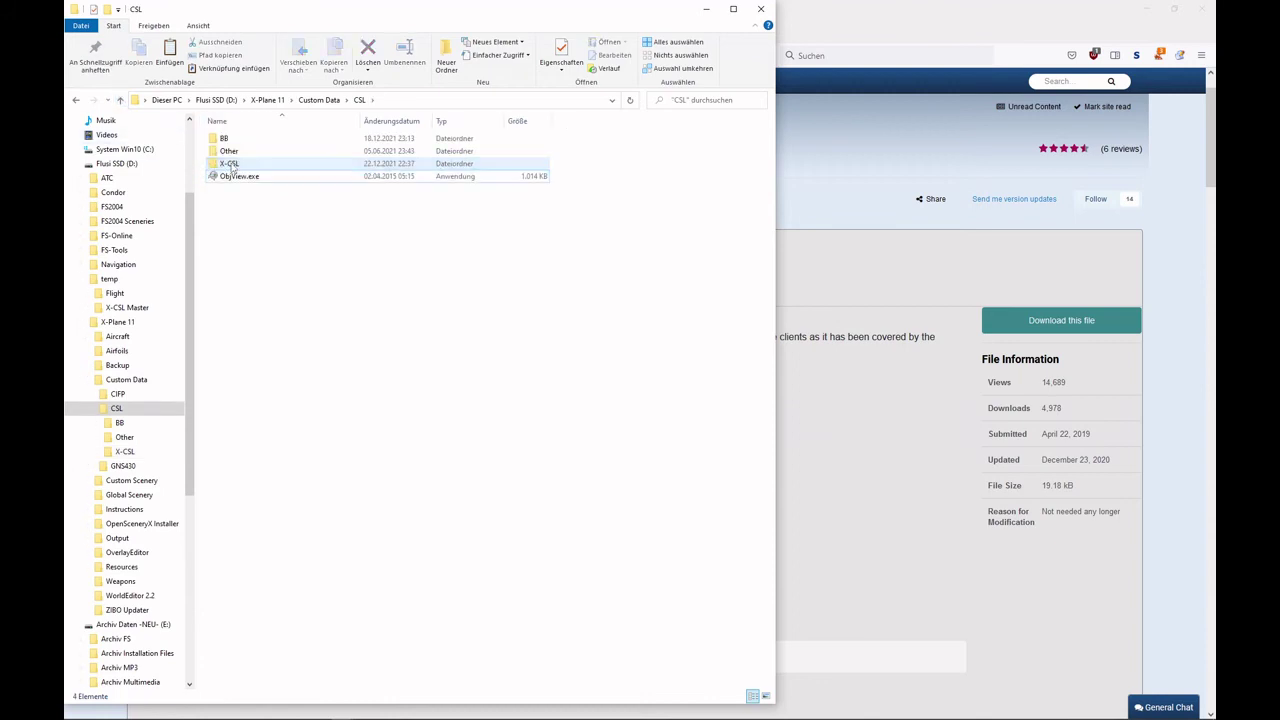
double_click(231, 166)
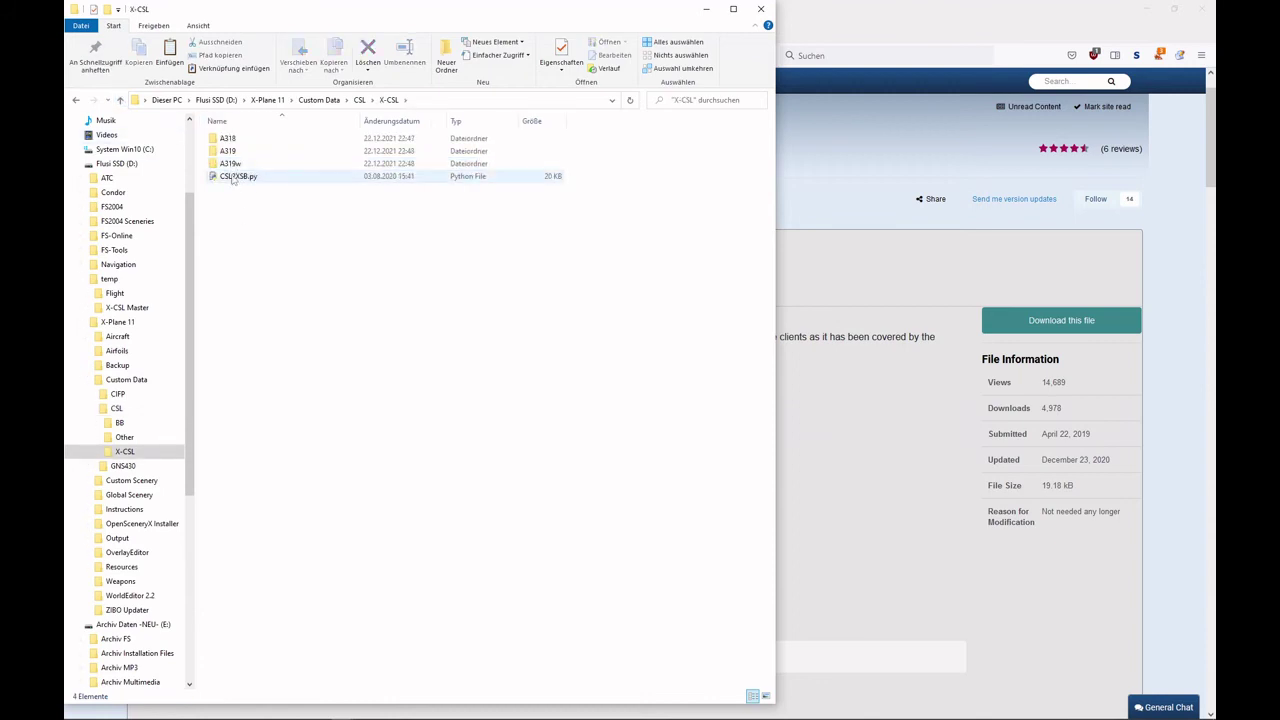
double_click(232, 177)
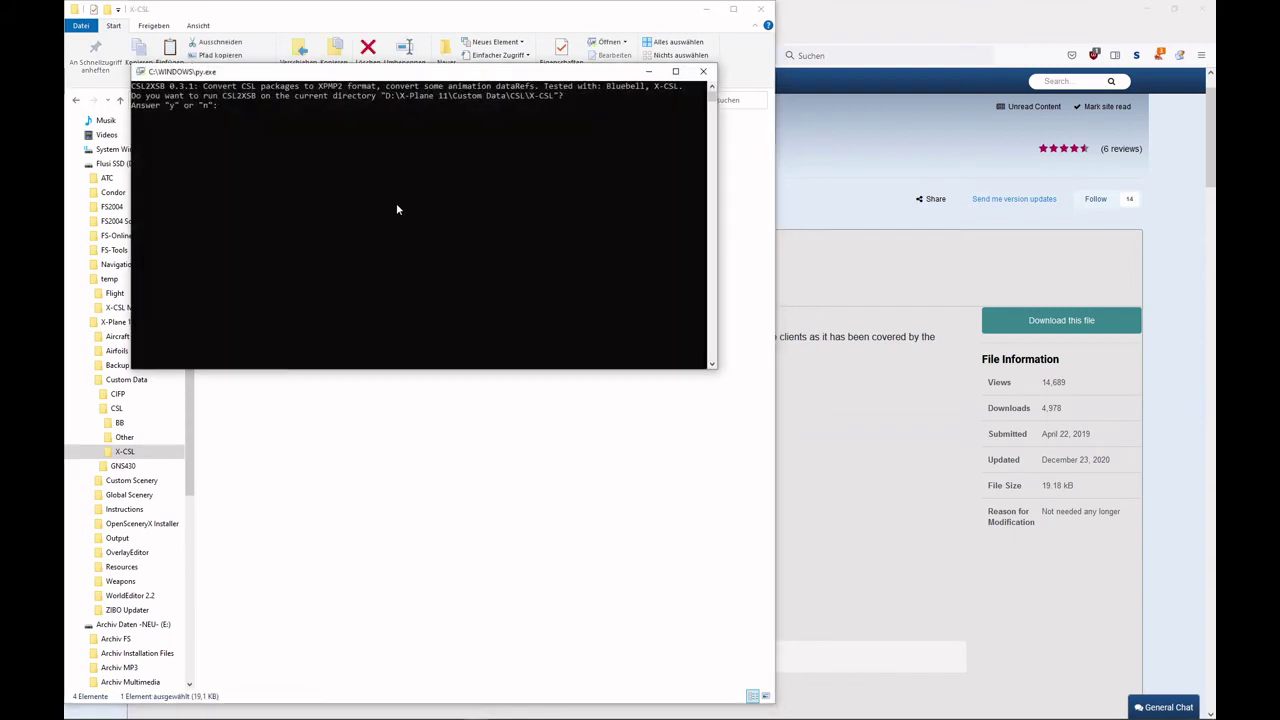
- Confirm with y to convert the X-CSL models to XPMP2 format, producing 666 OBJ8 files
text(y)
key(Return)
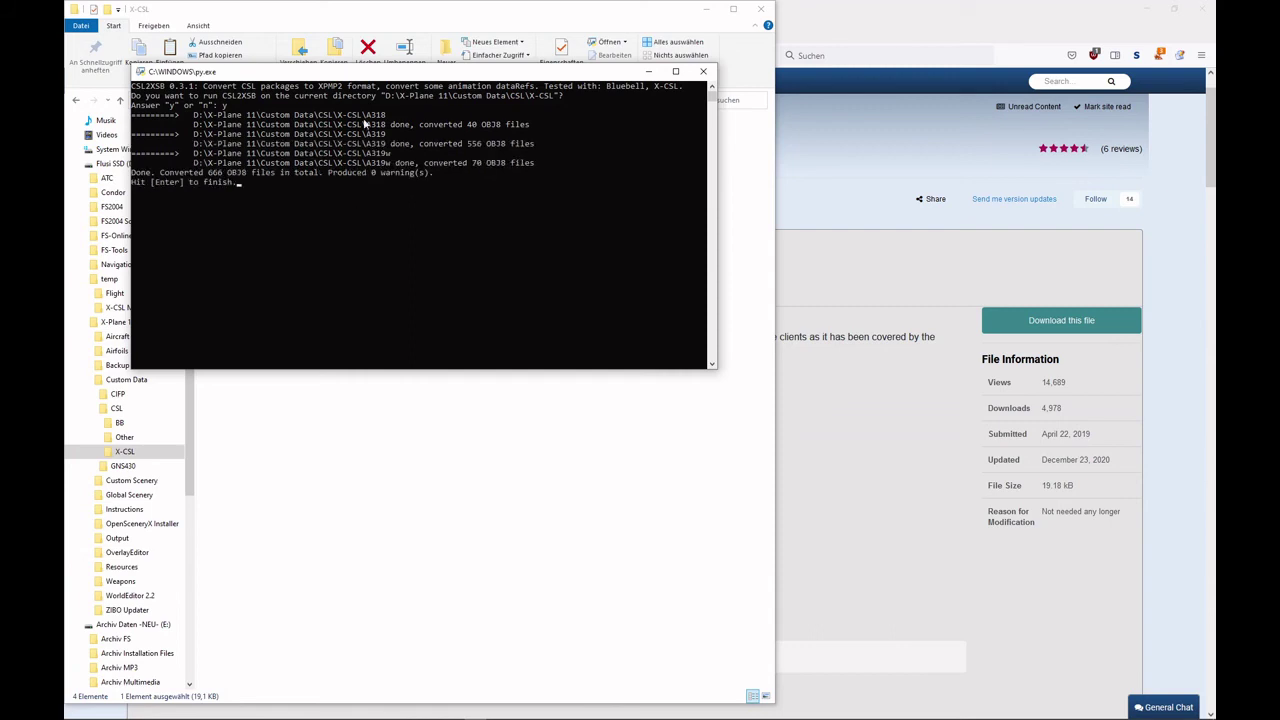
drag(386, 72, 751, 175)
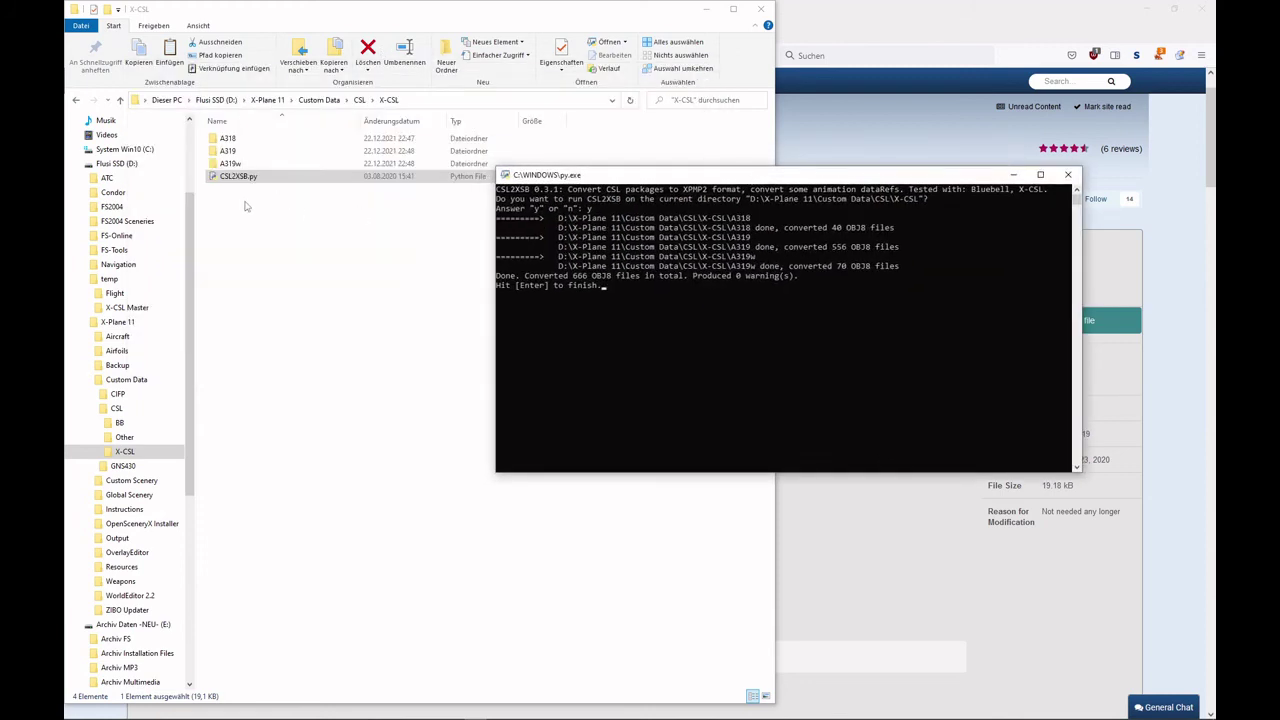
drag(754, 180, 642, 155)
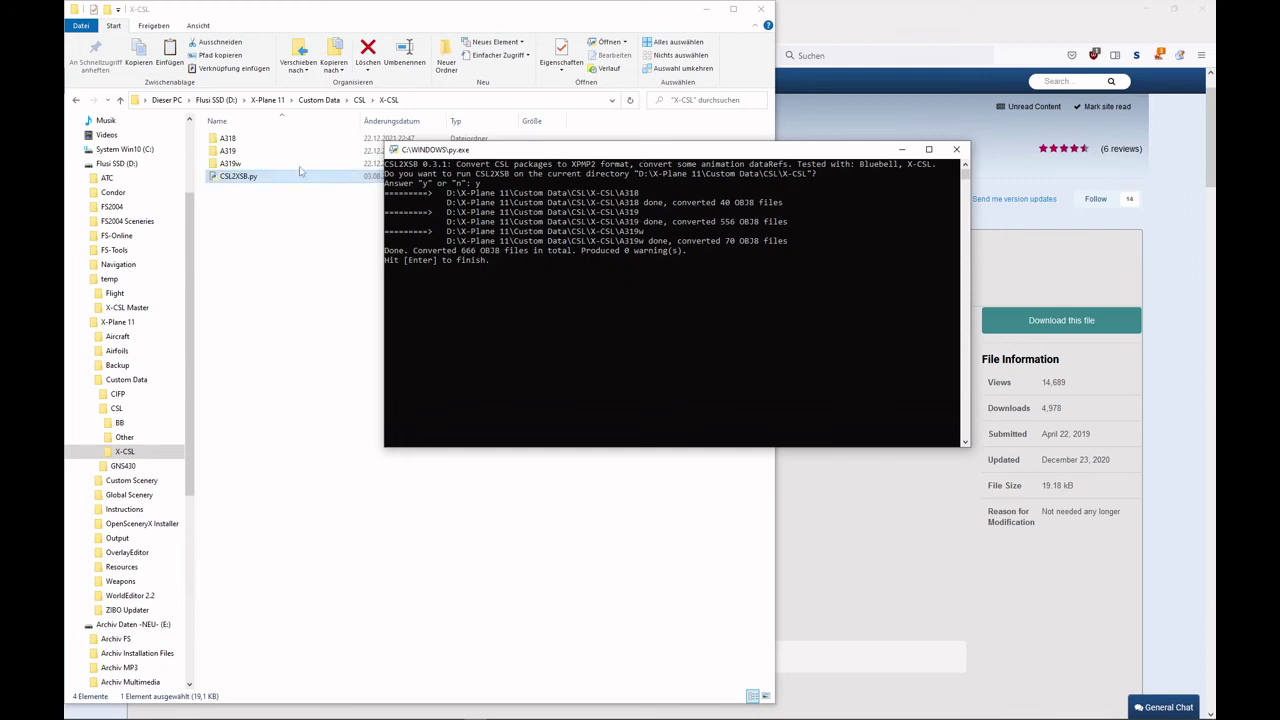
- Close the finished CSL2XSB console and bring the browser back
click(510, 289)
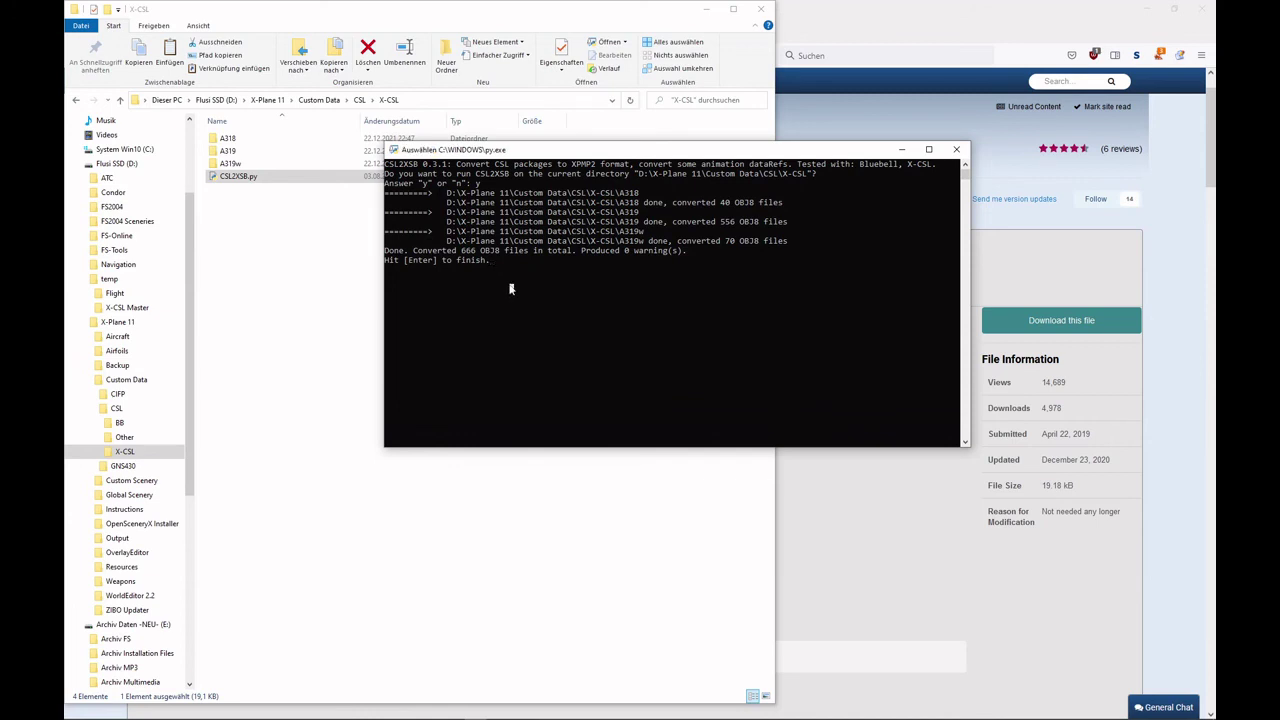
key(Return)
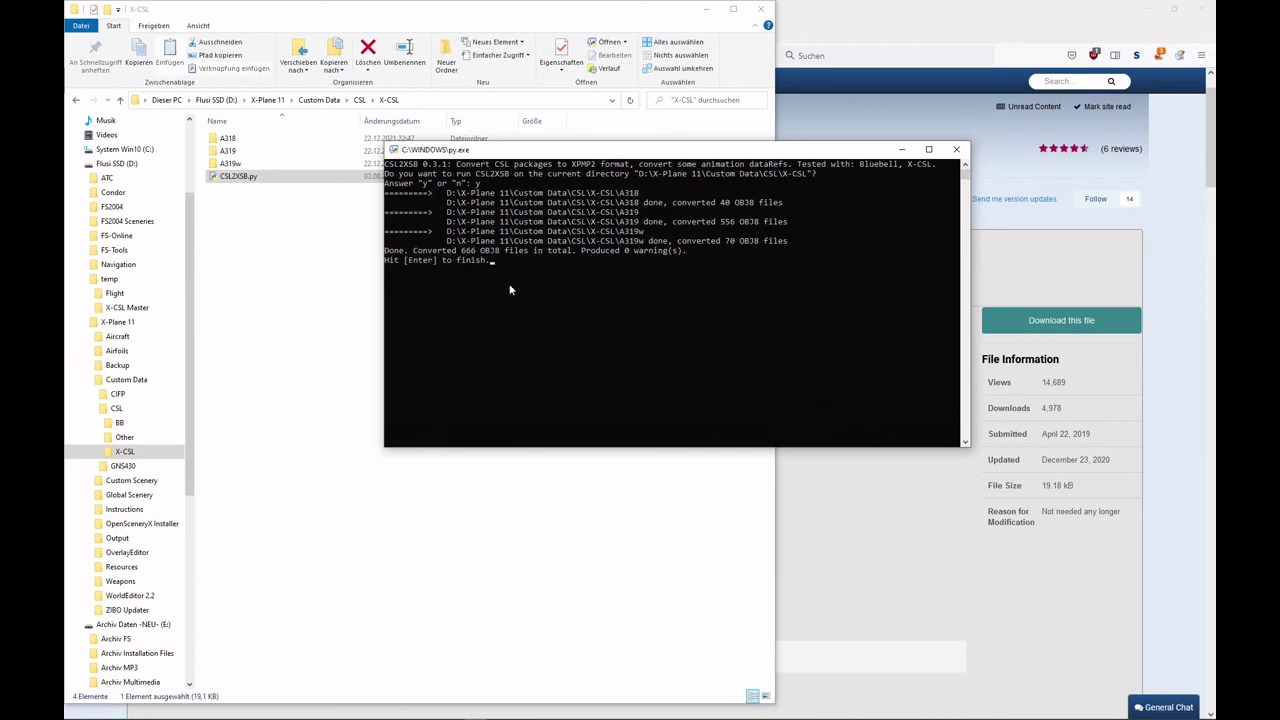
click(510, 289)
key(Return)
key(Return)
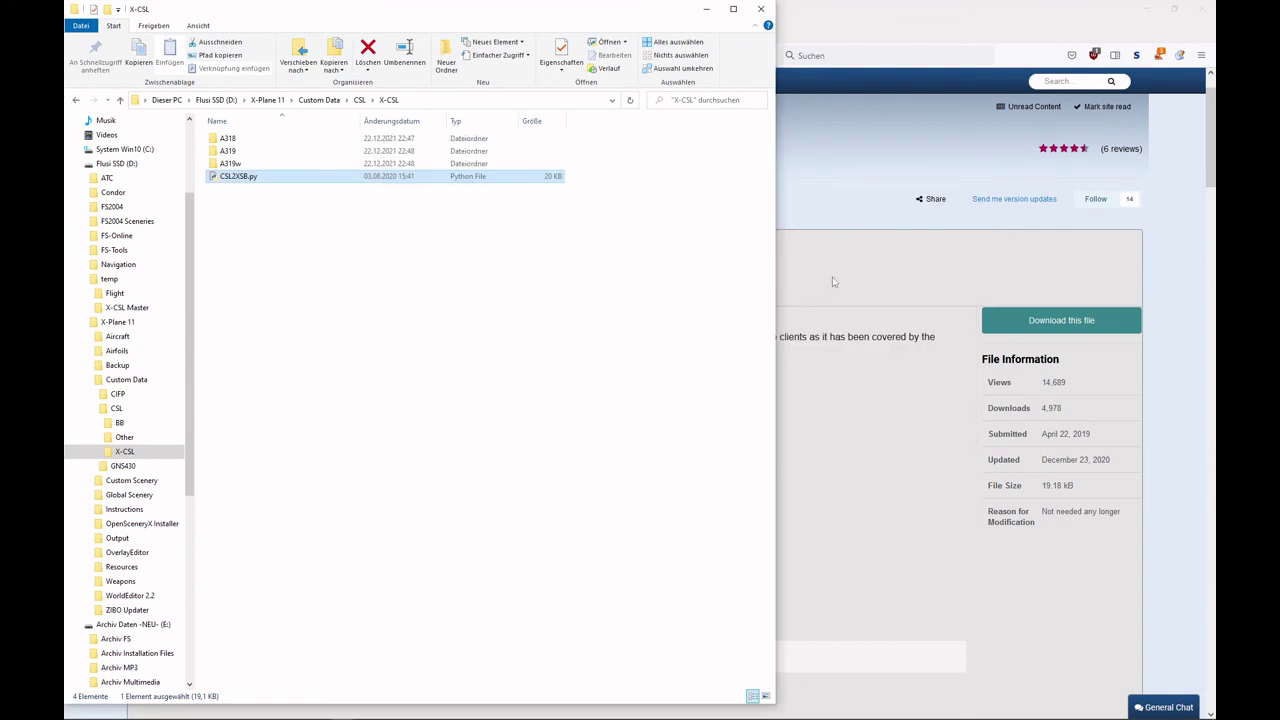
click(834, 281)
- Return to the swift Documentation tab and scroll toward the X-CSL installation link
click(122, 32)
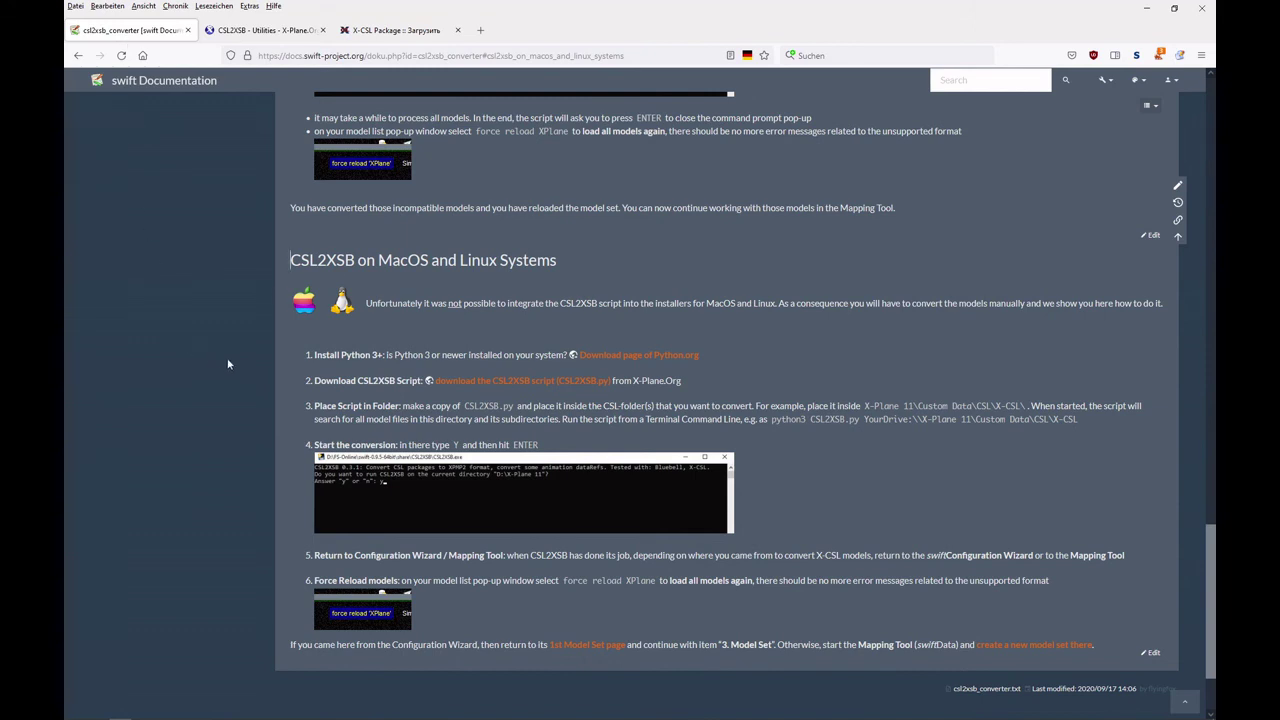
scroll(232, 369, up, 10)
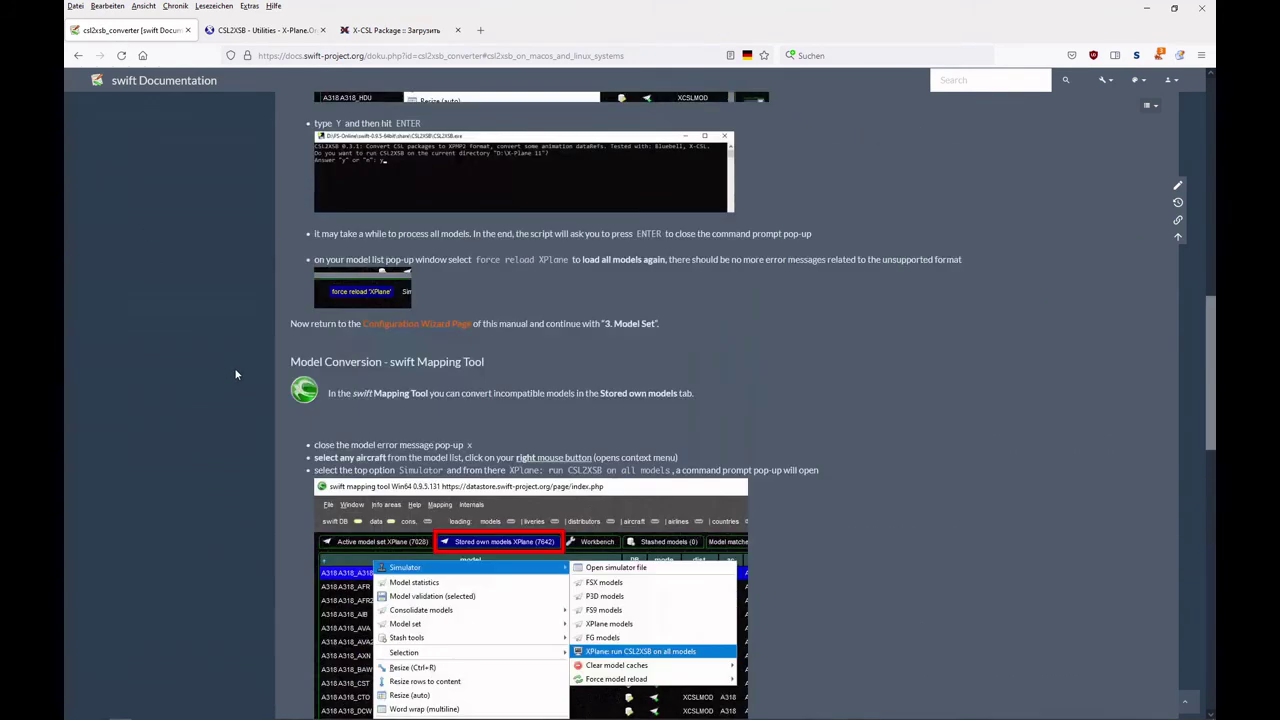
scroll(236, 374, down, 10)
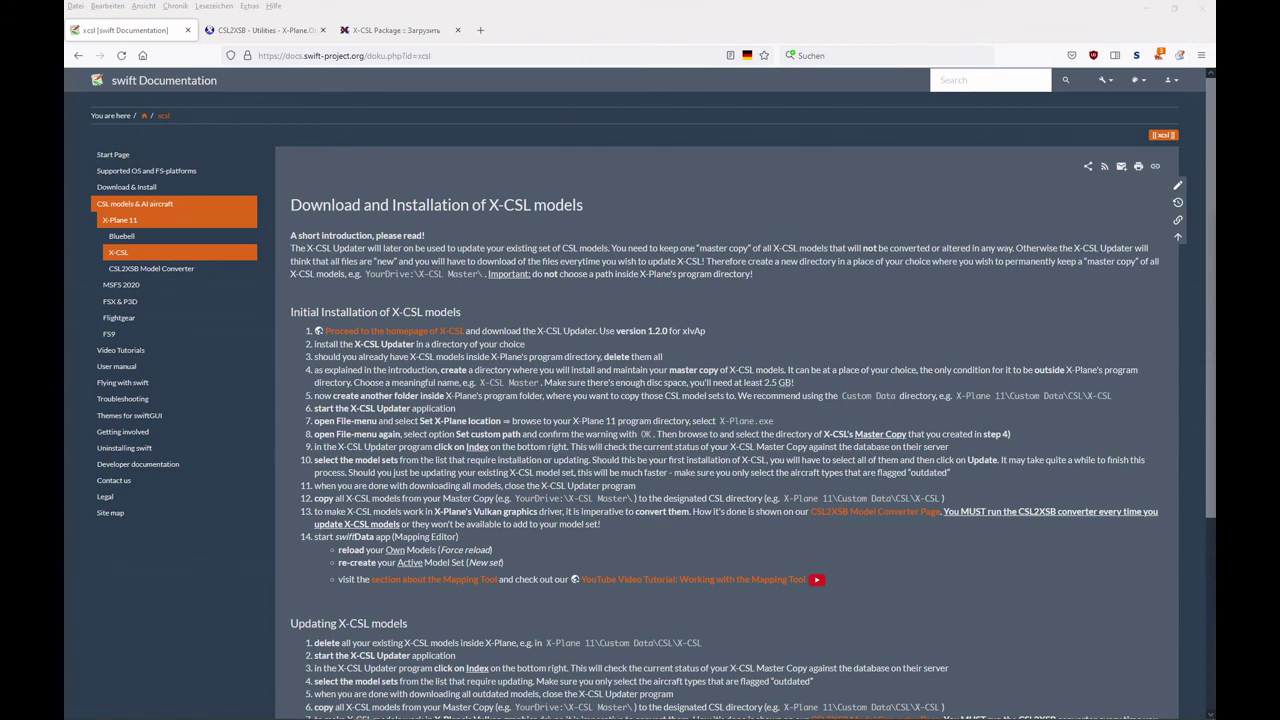
scroll(700, 491, down, 5)
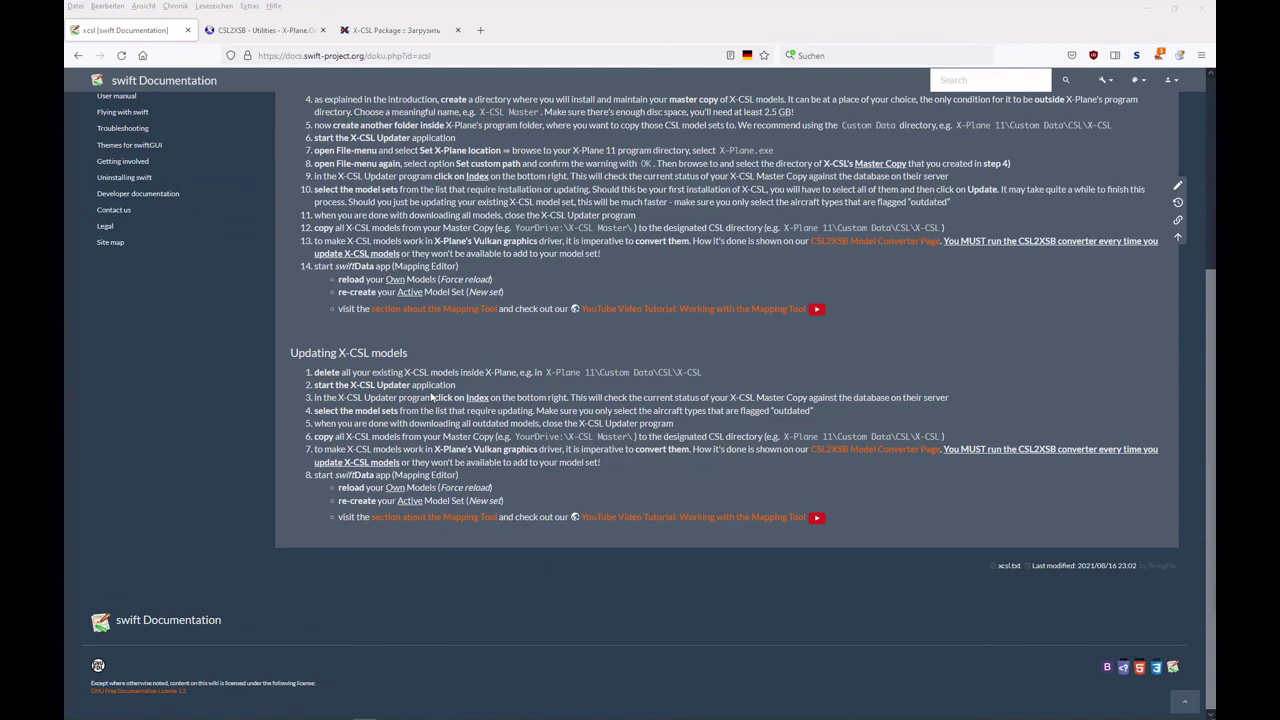
drag(582, 372, 702, 372)
click(716, 373)
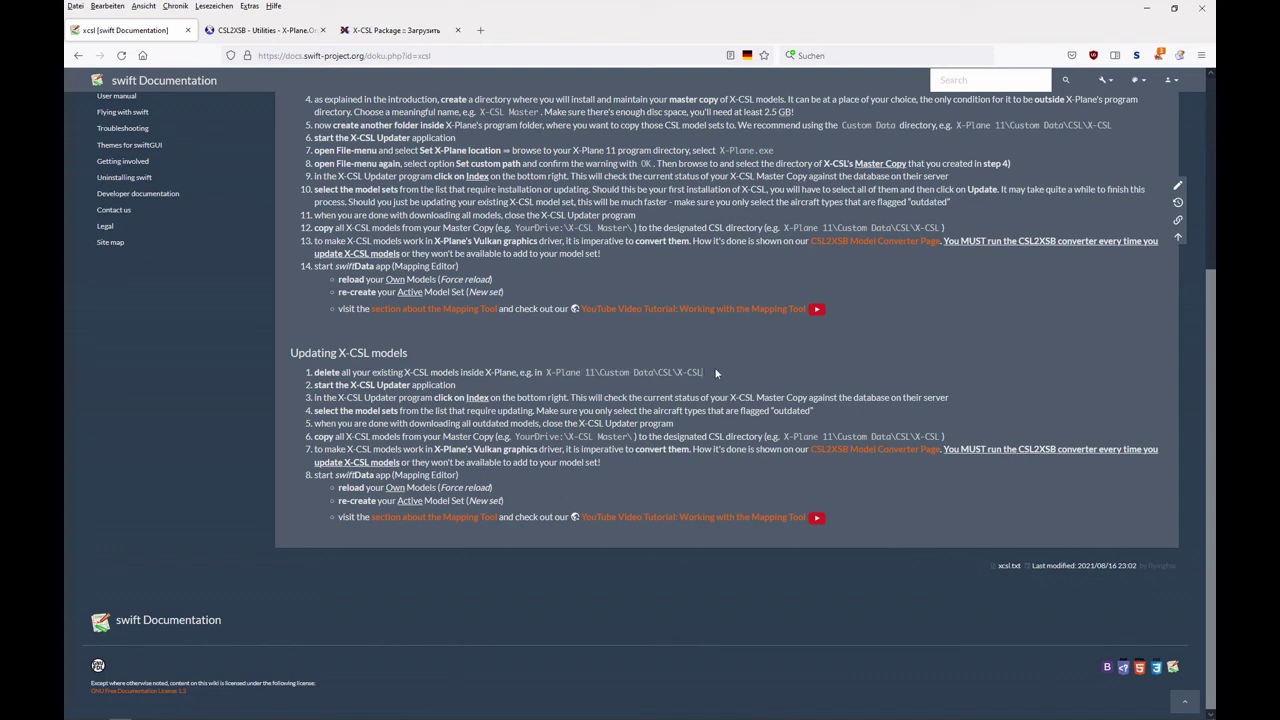